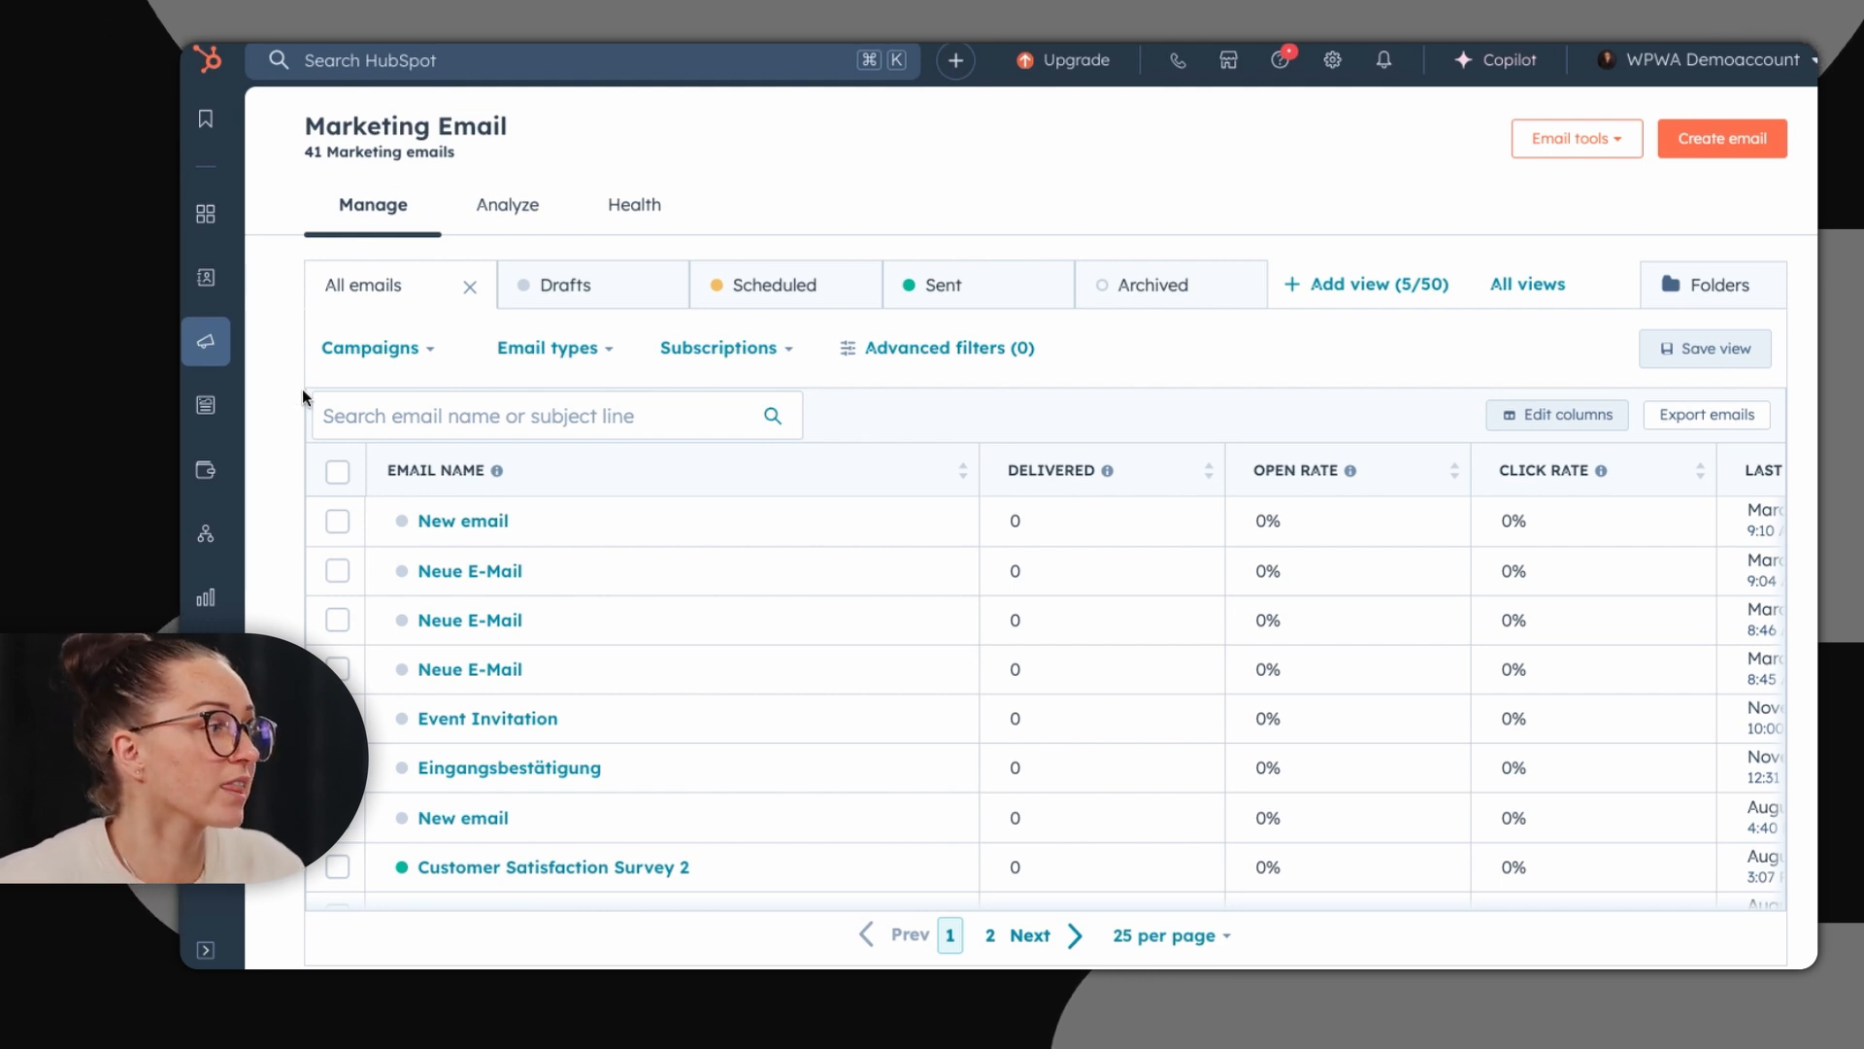
Step: Start creating a new marketing email of the Regular type
click(1725, 140)
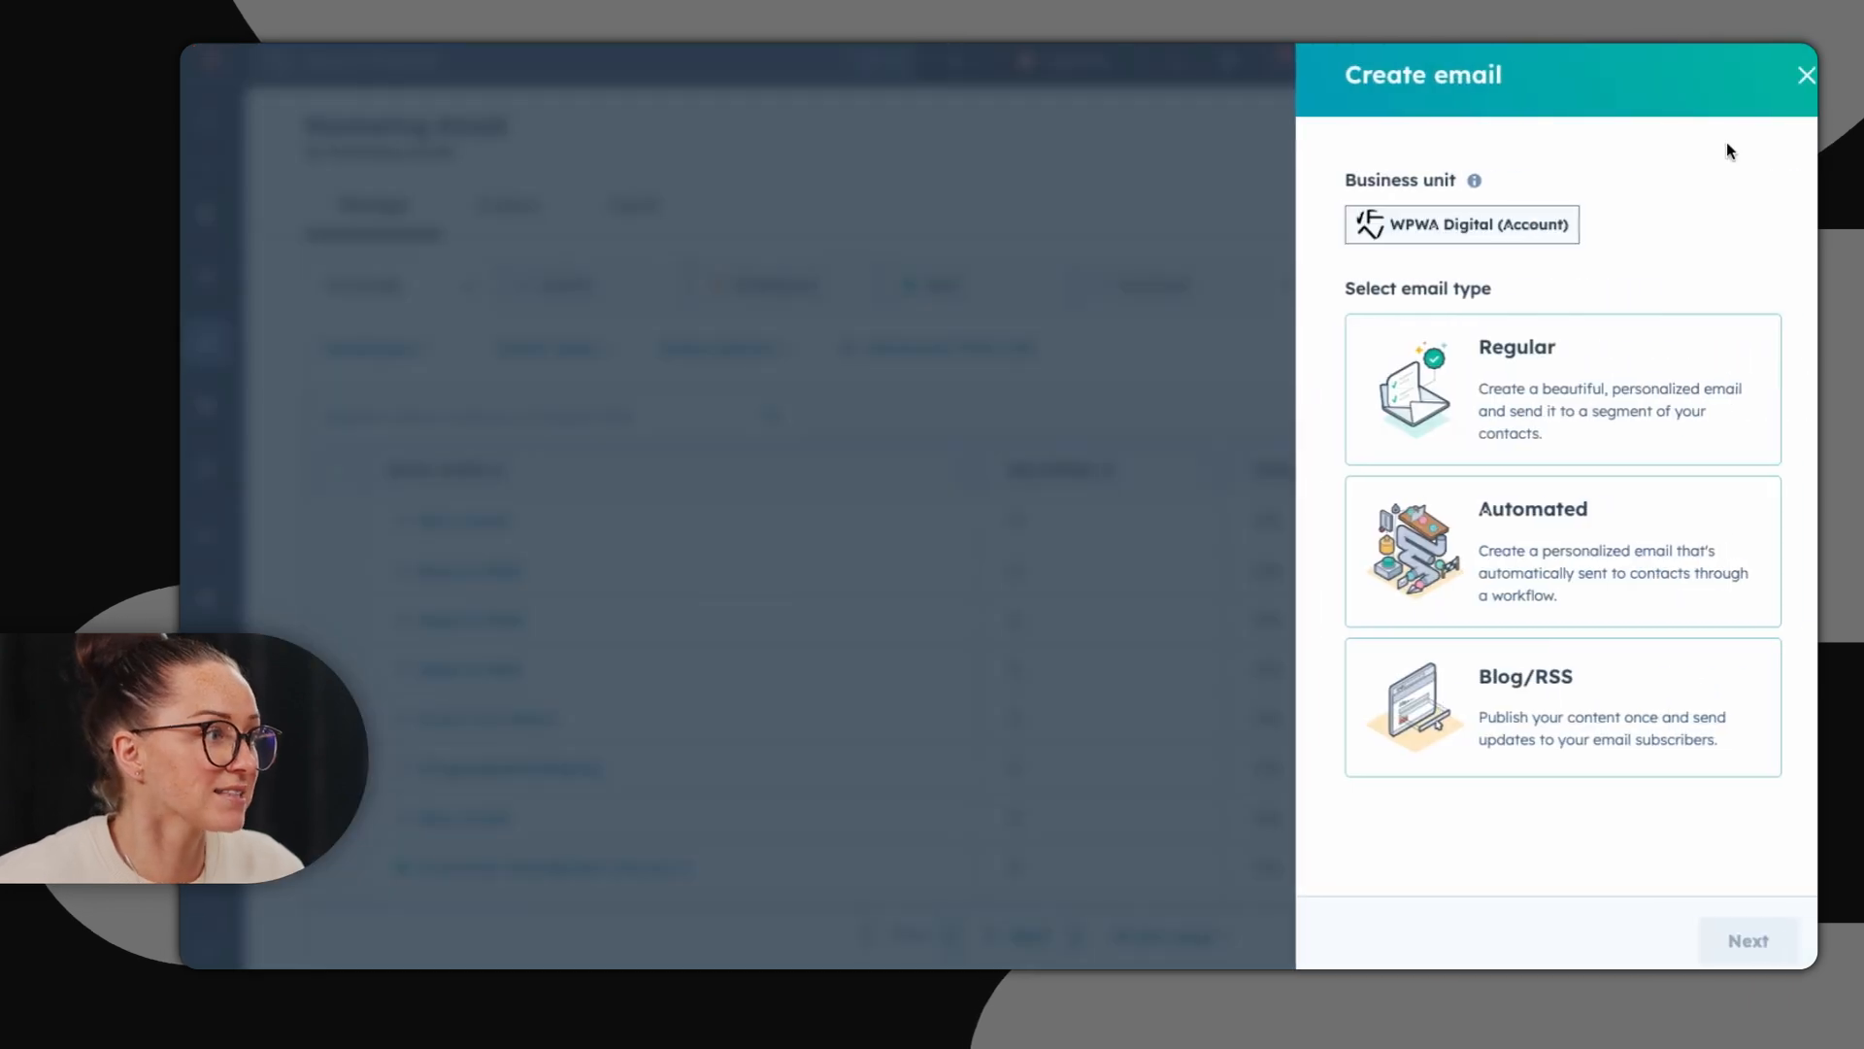
click(1614, 366)
click(1758, 942)
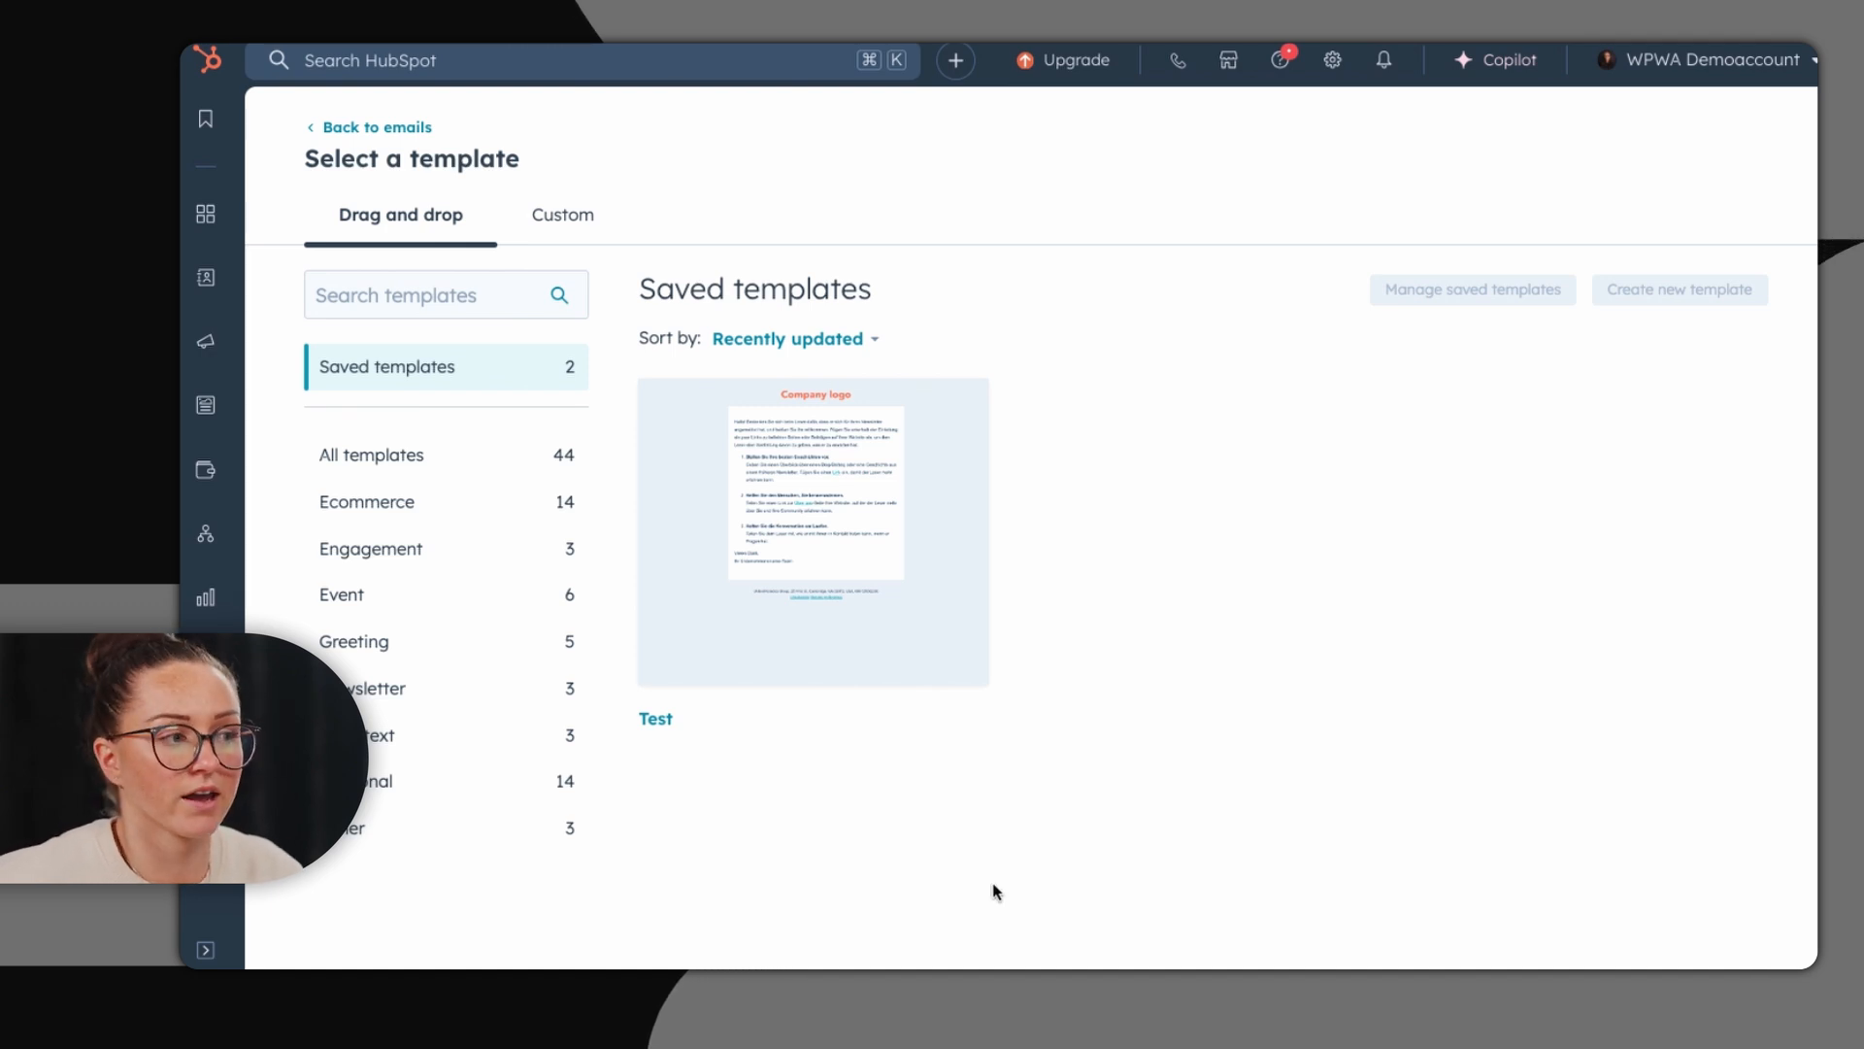
Step: Choose the Start from scratch template from all drag-and-drop templates
mouse_move(855, 588)
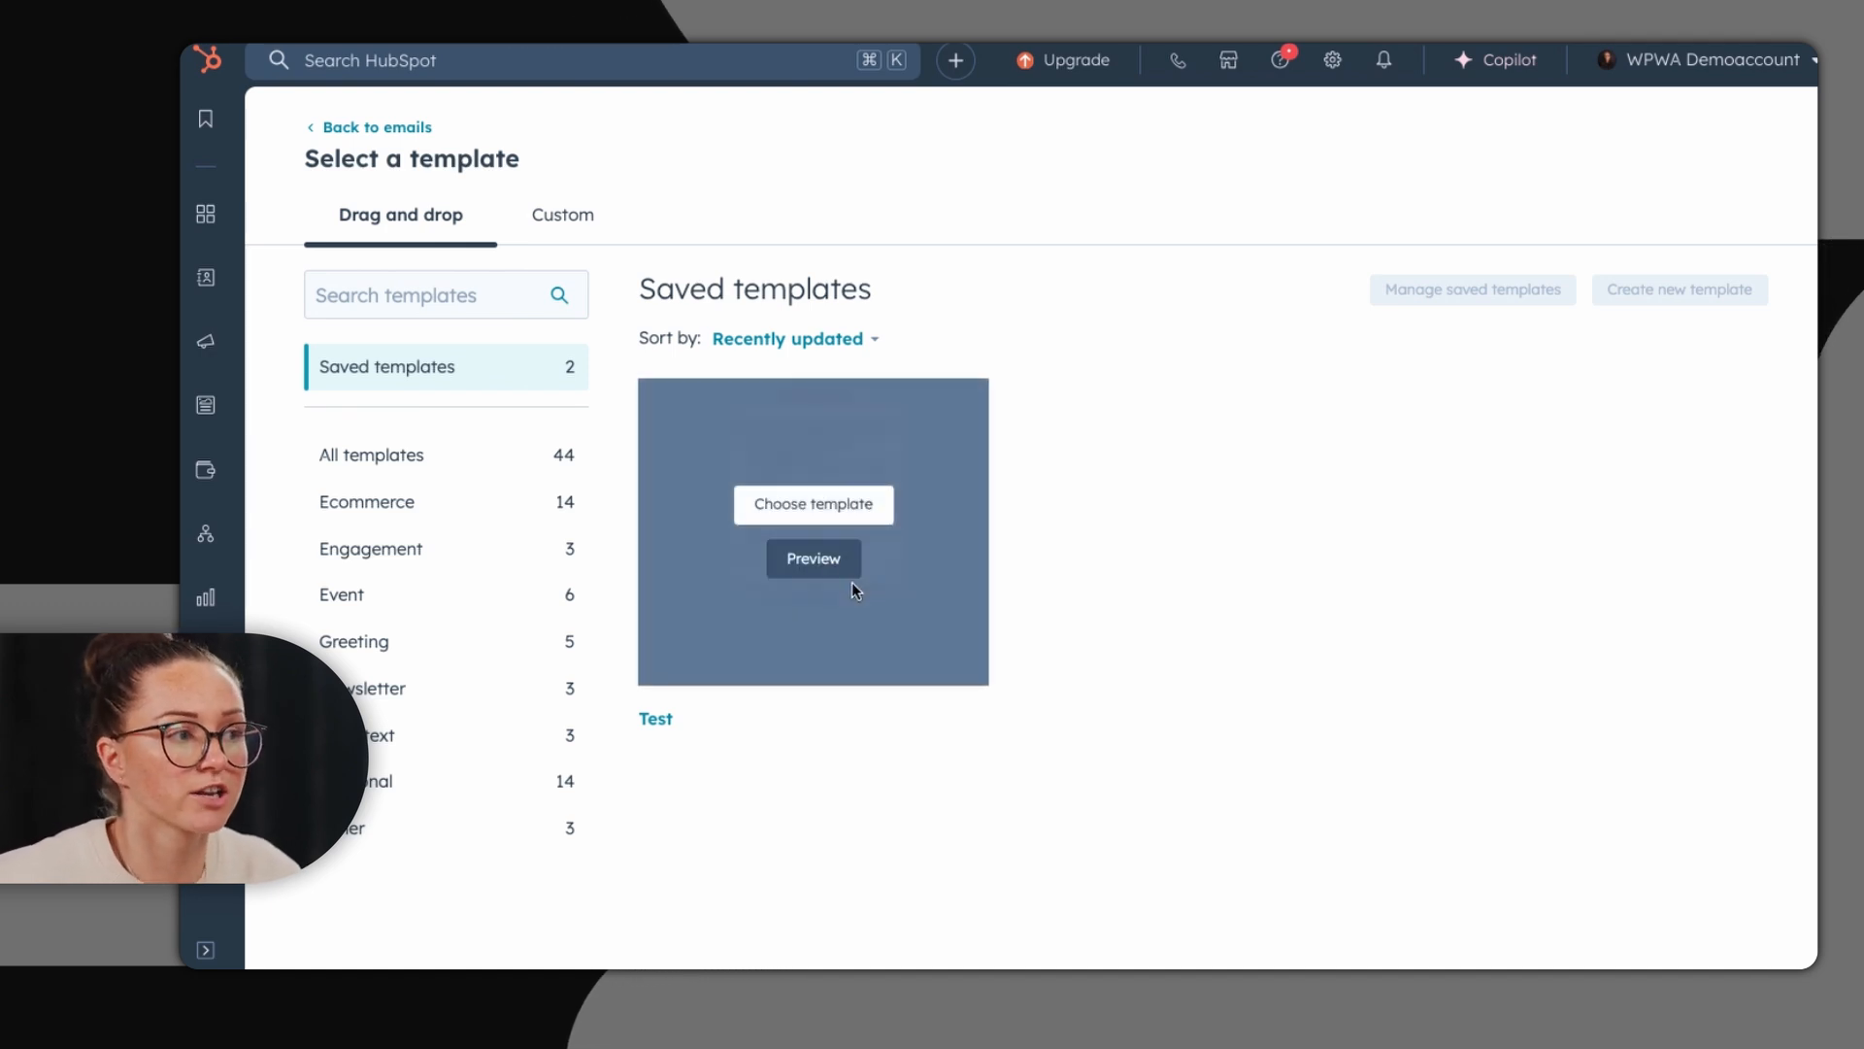
click(400, 463)
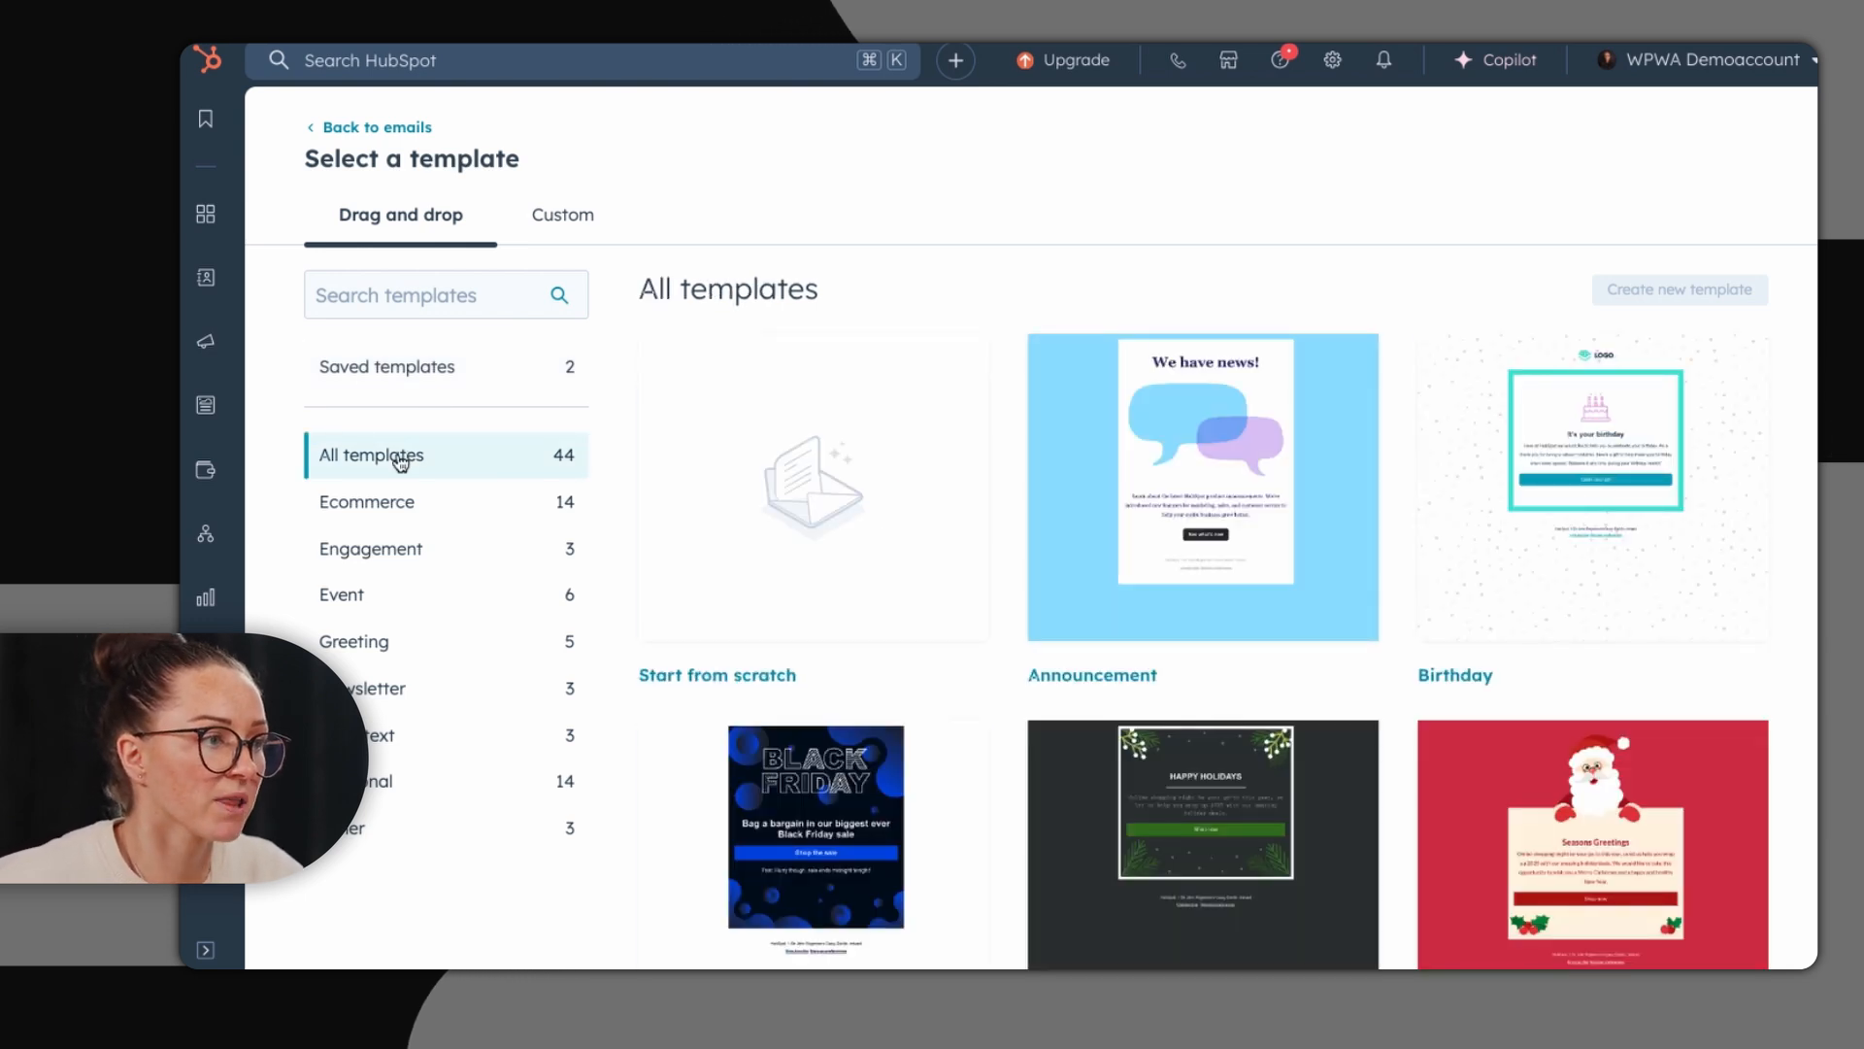
mouse_move(817, 463)
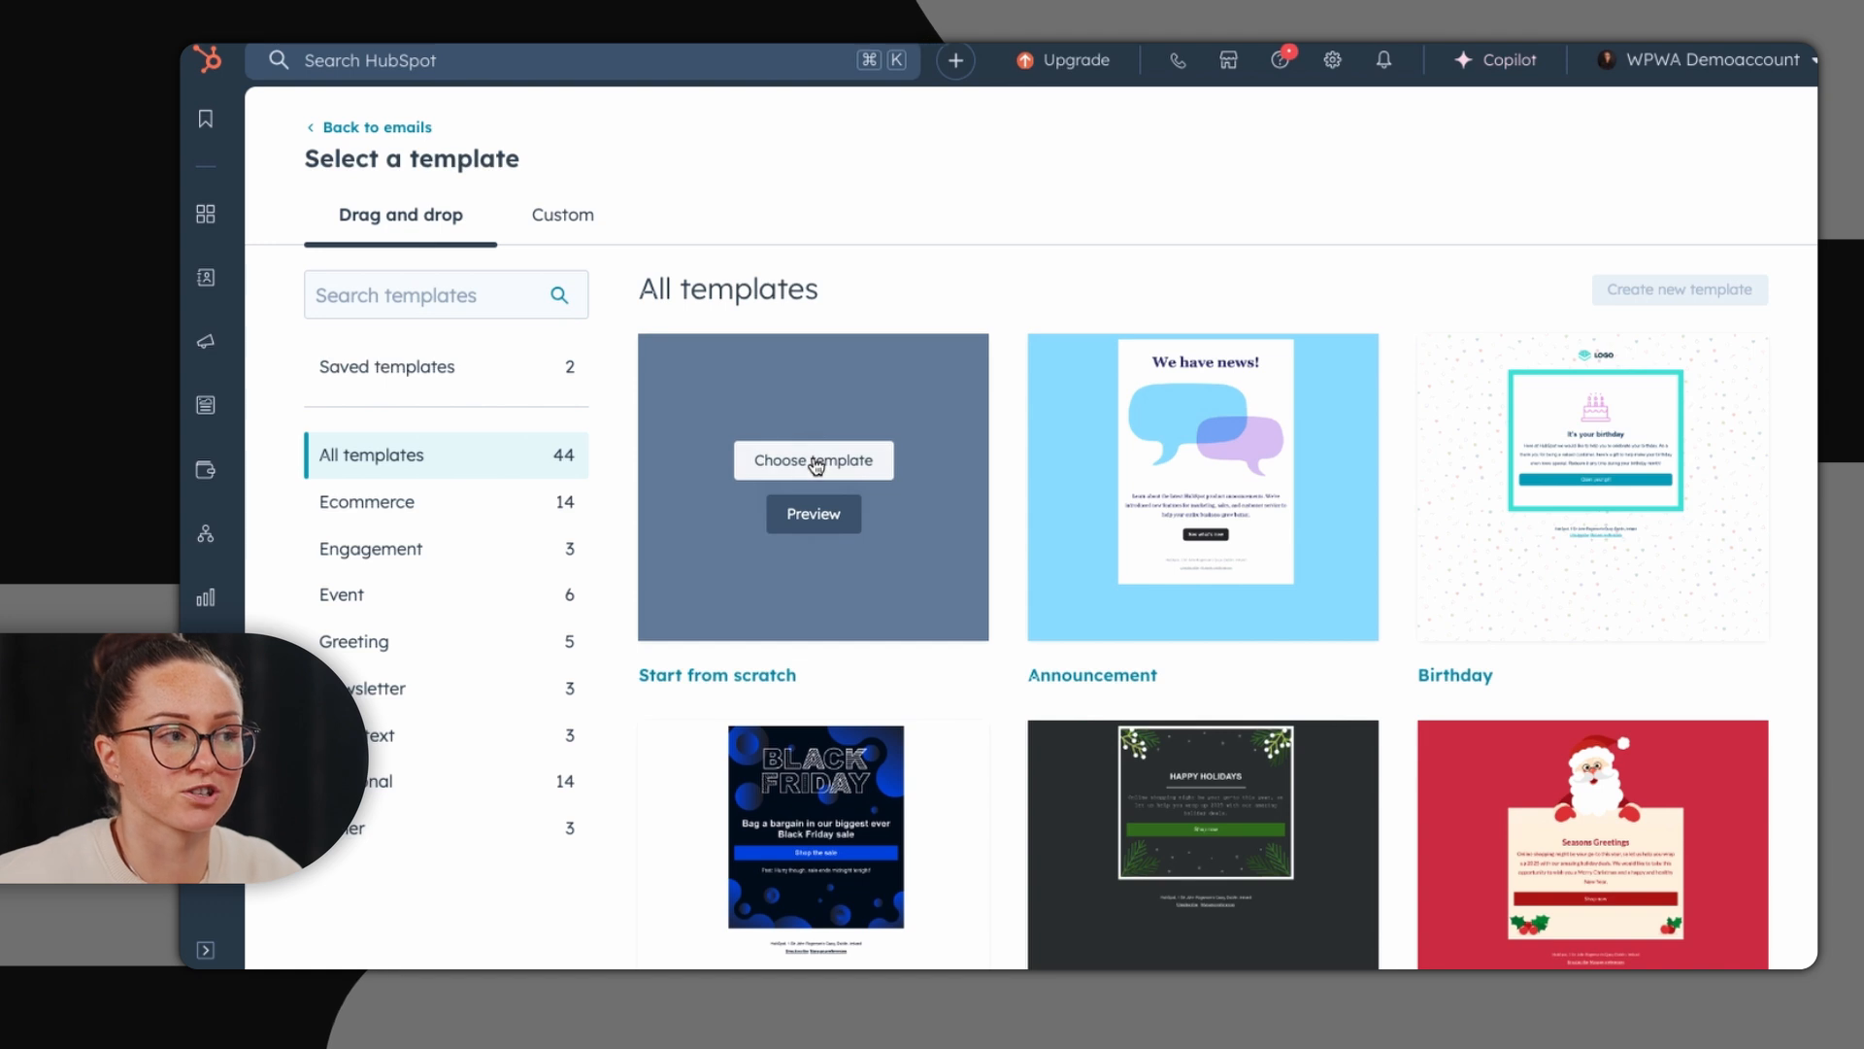
click(815, 463)
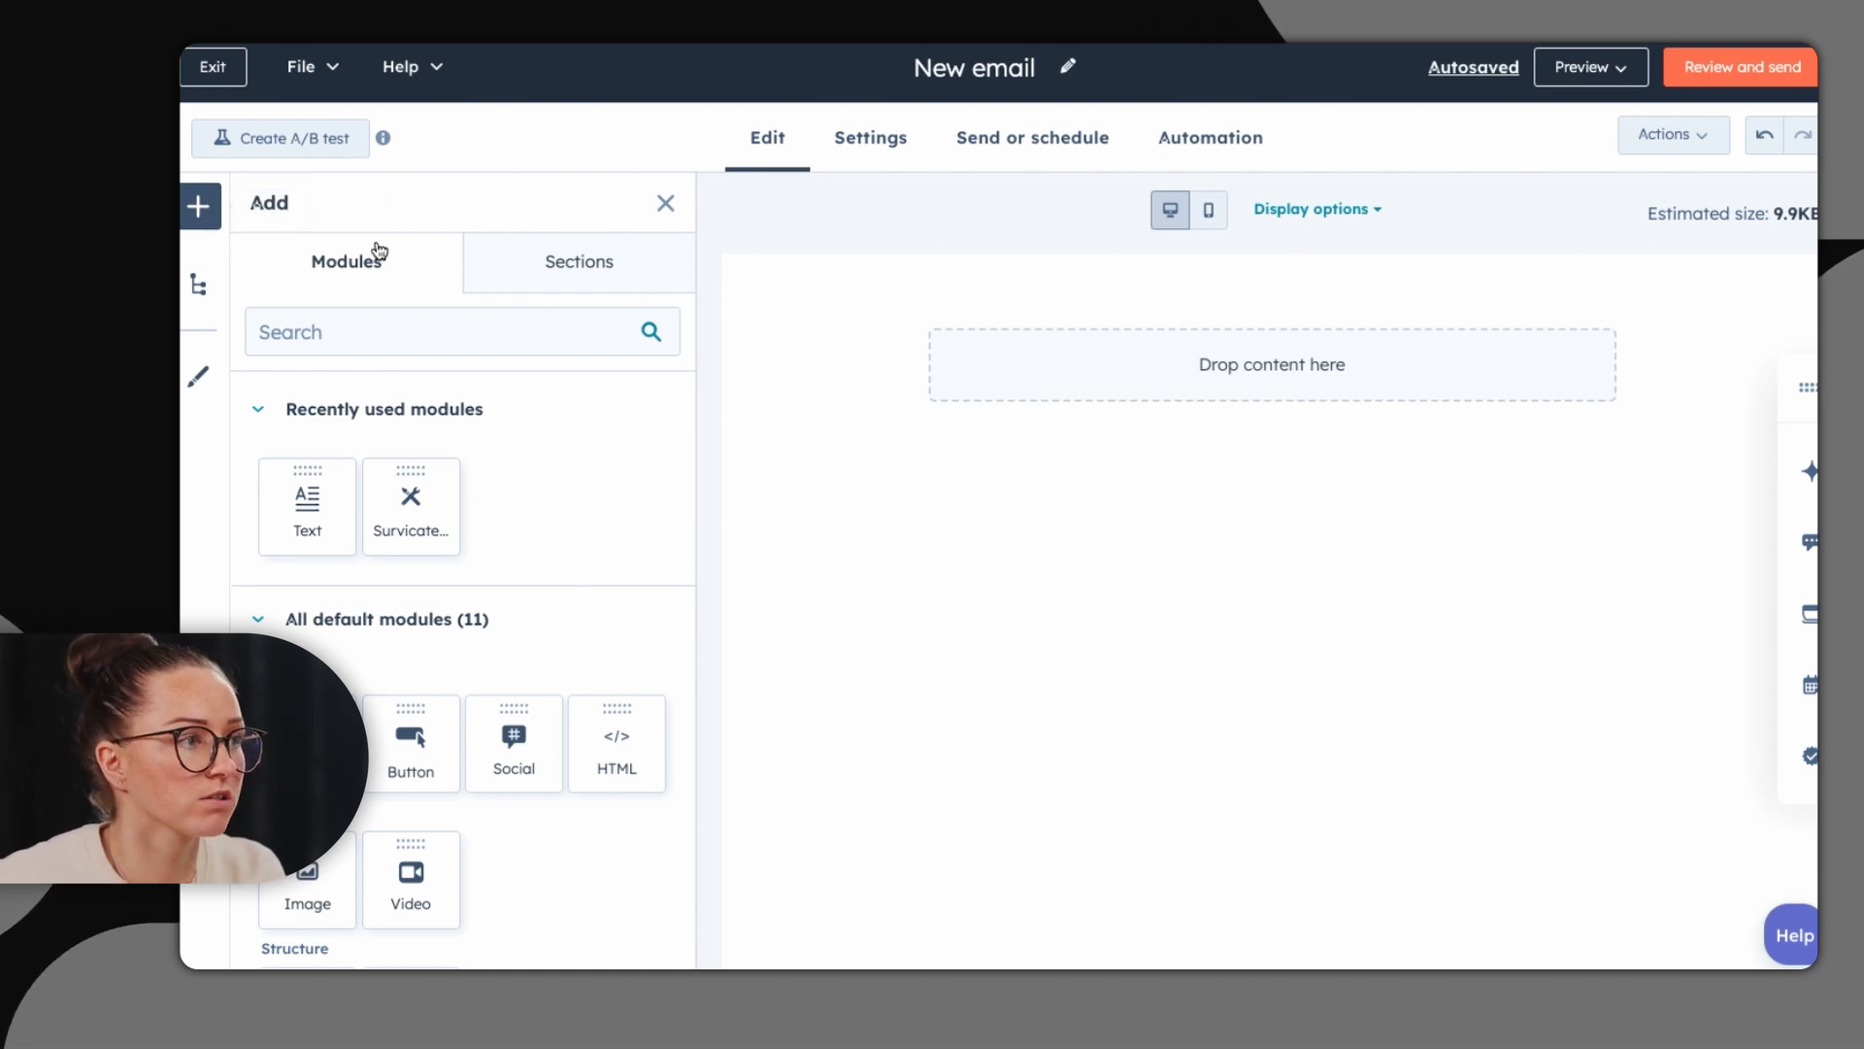
Step: Add a one-column section above the empty content area and split it into two columns
click(530, 271)
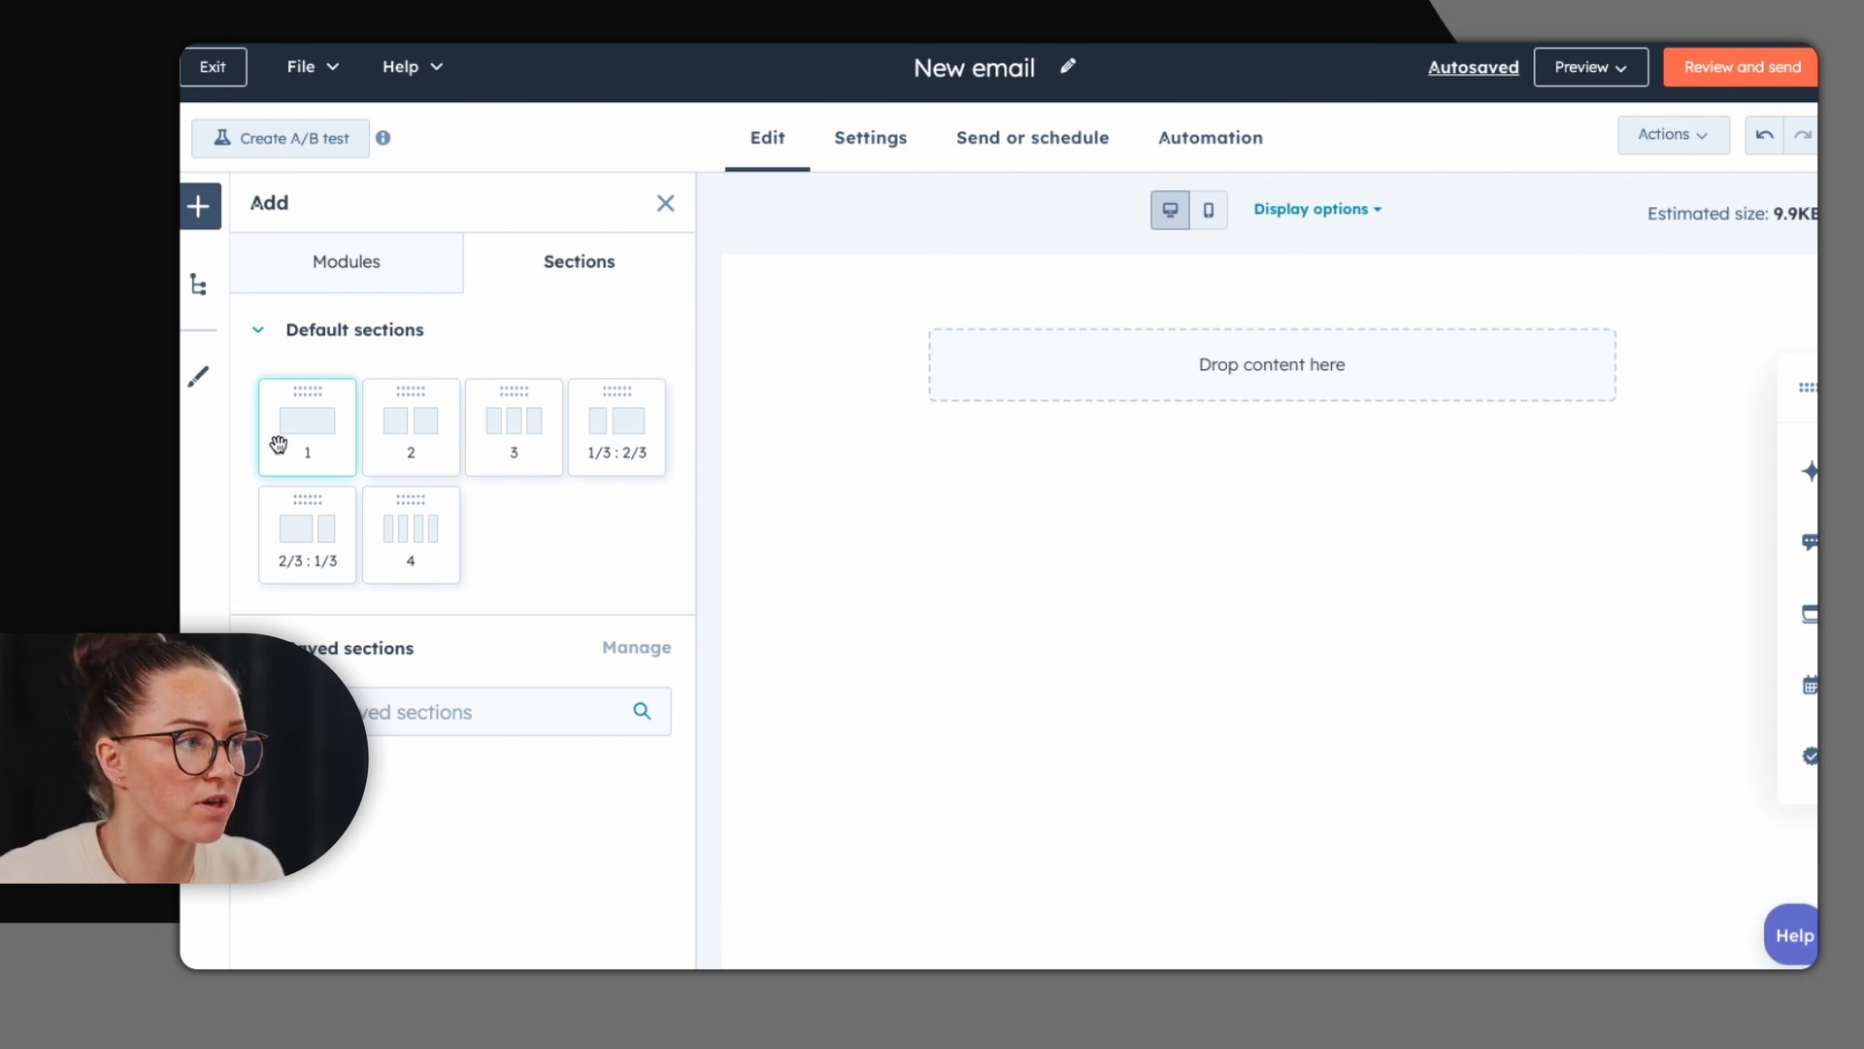
drag(279, 443, 761, 359)
drag(871, 339, 872, 341)
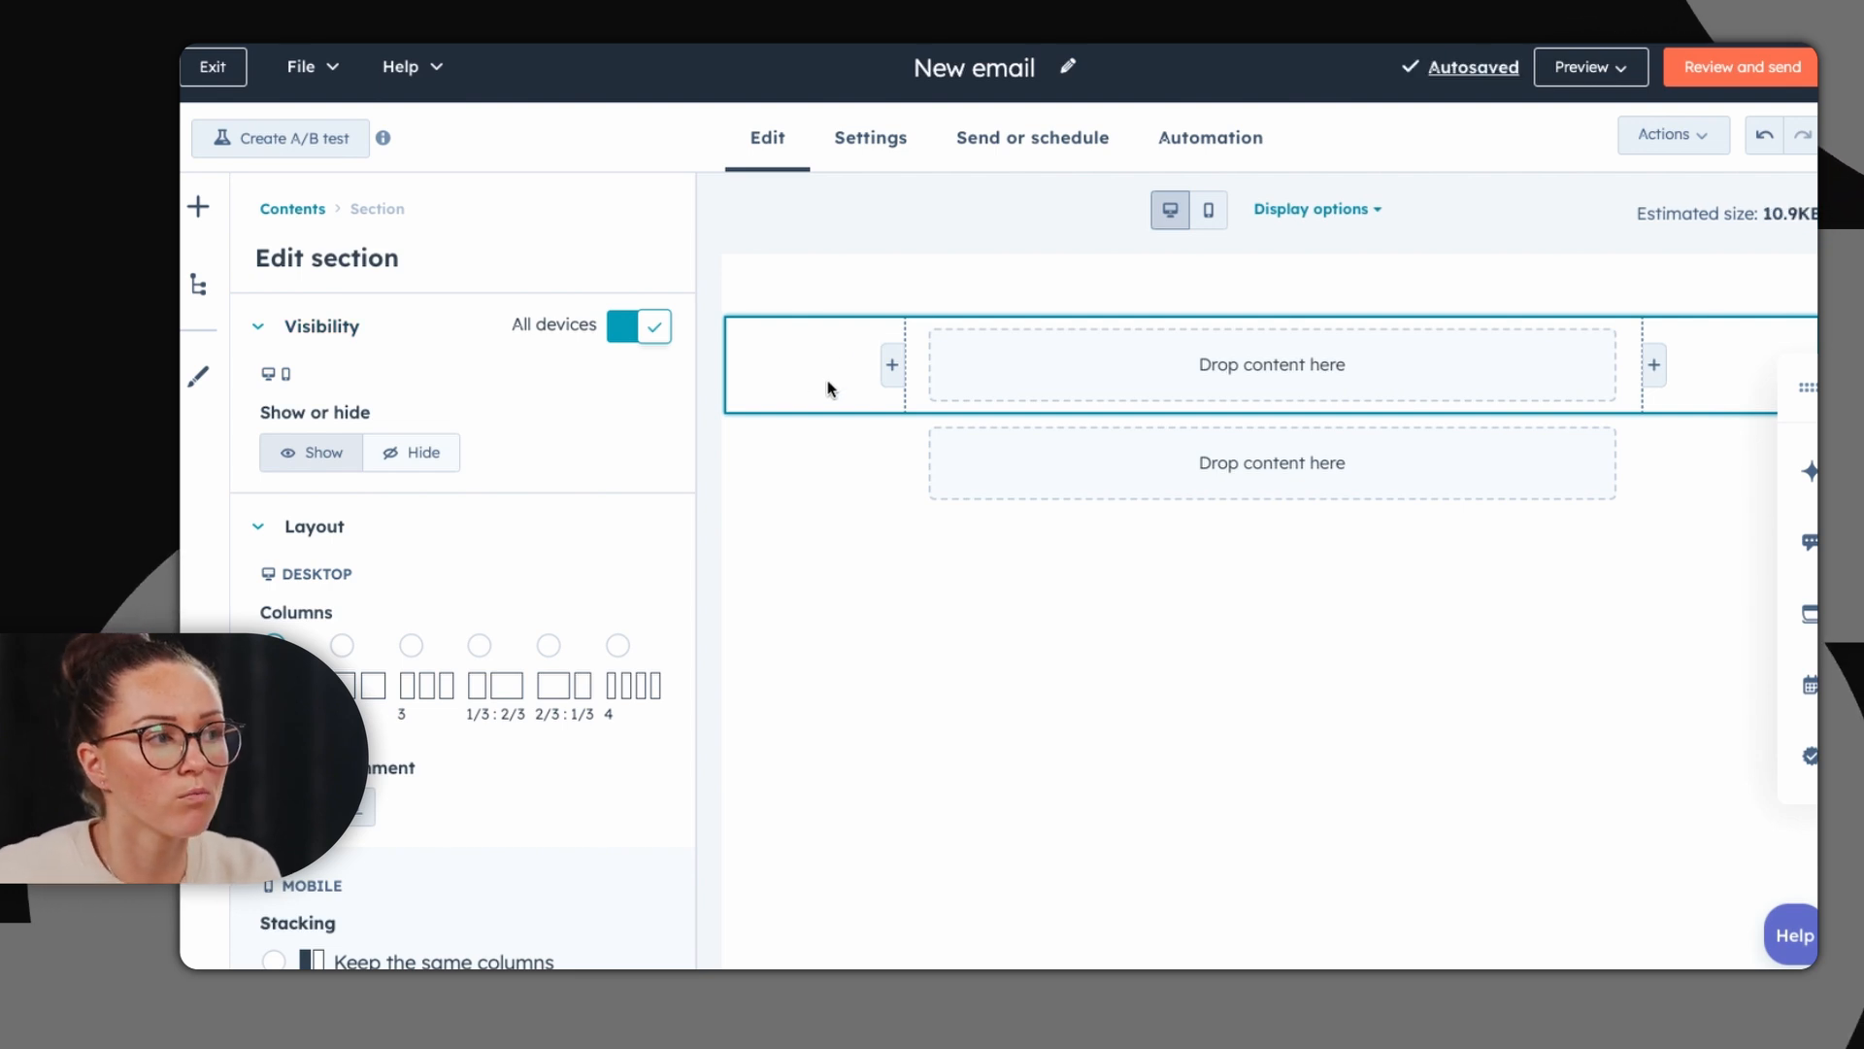
click(890, 369)
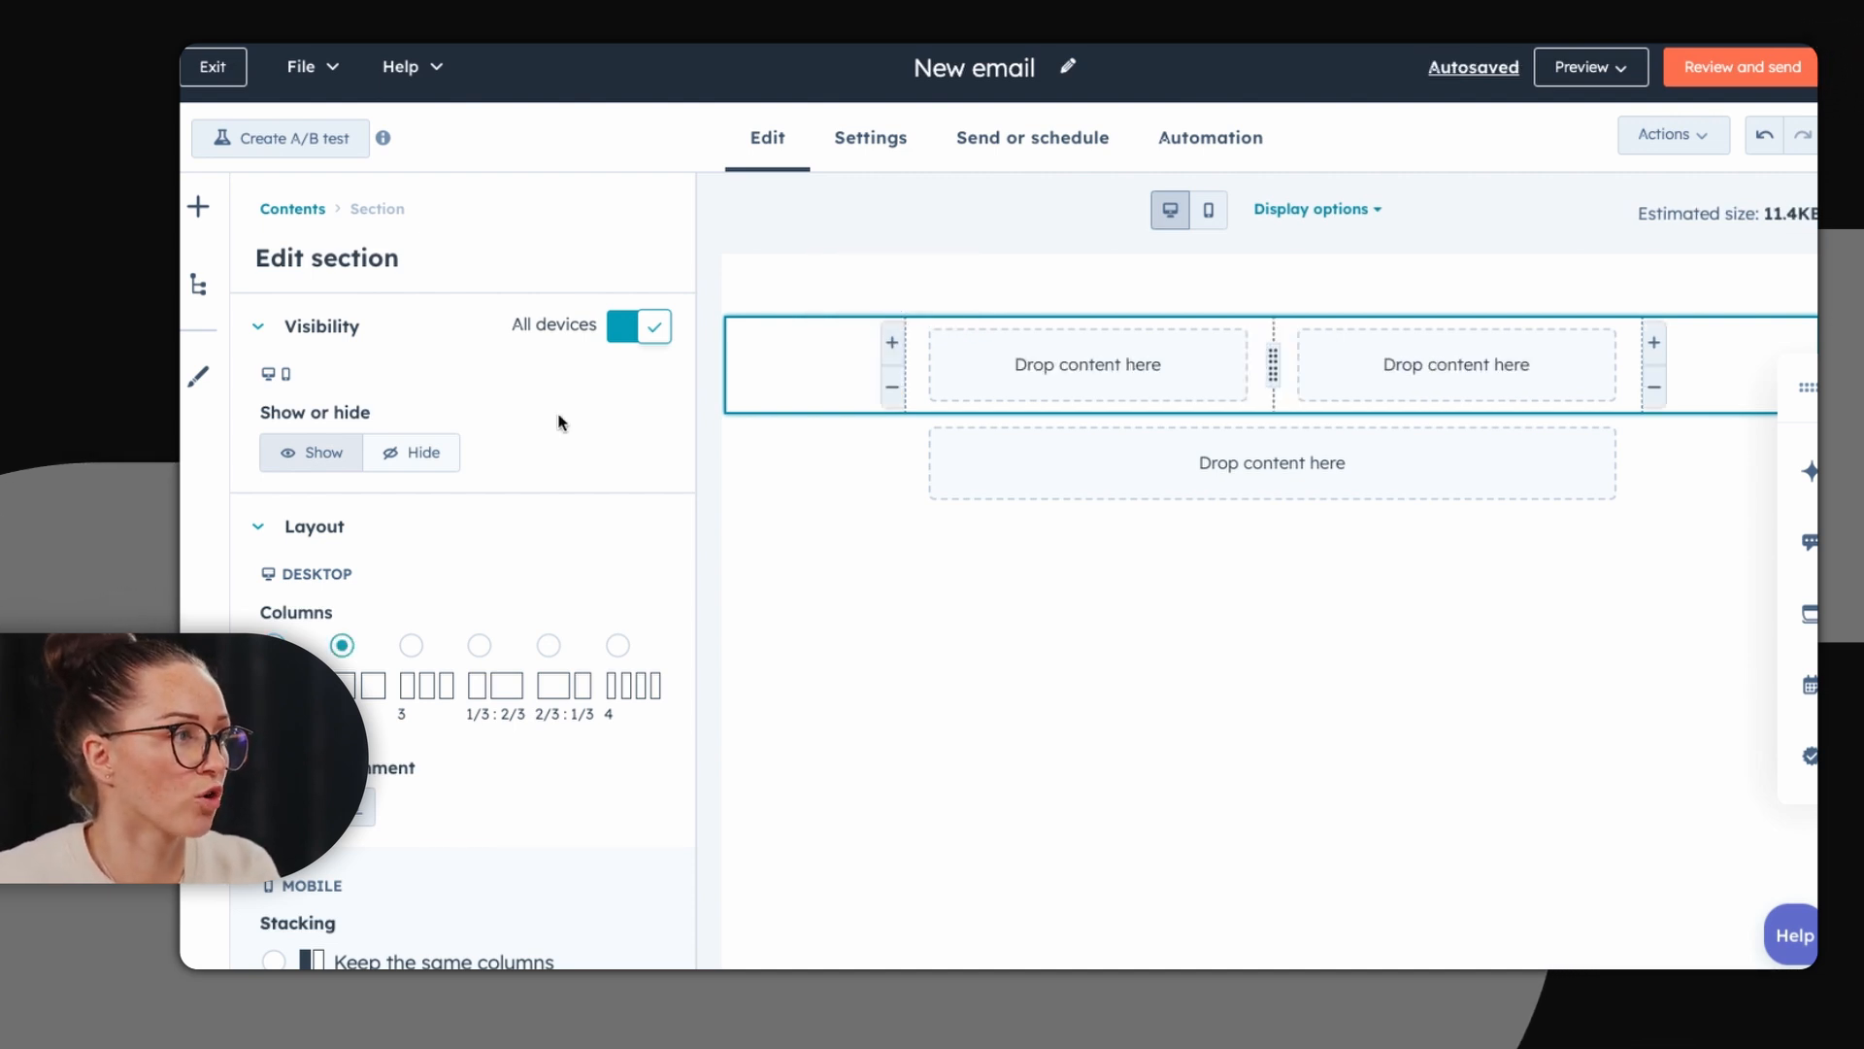
scroll(559, 423, down, 3)
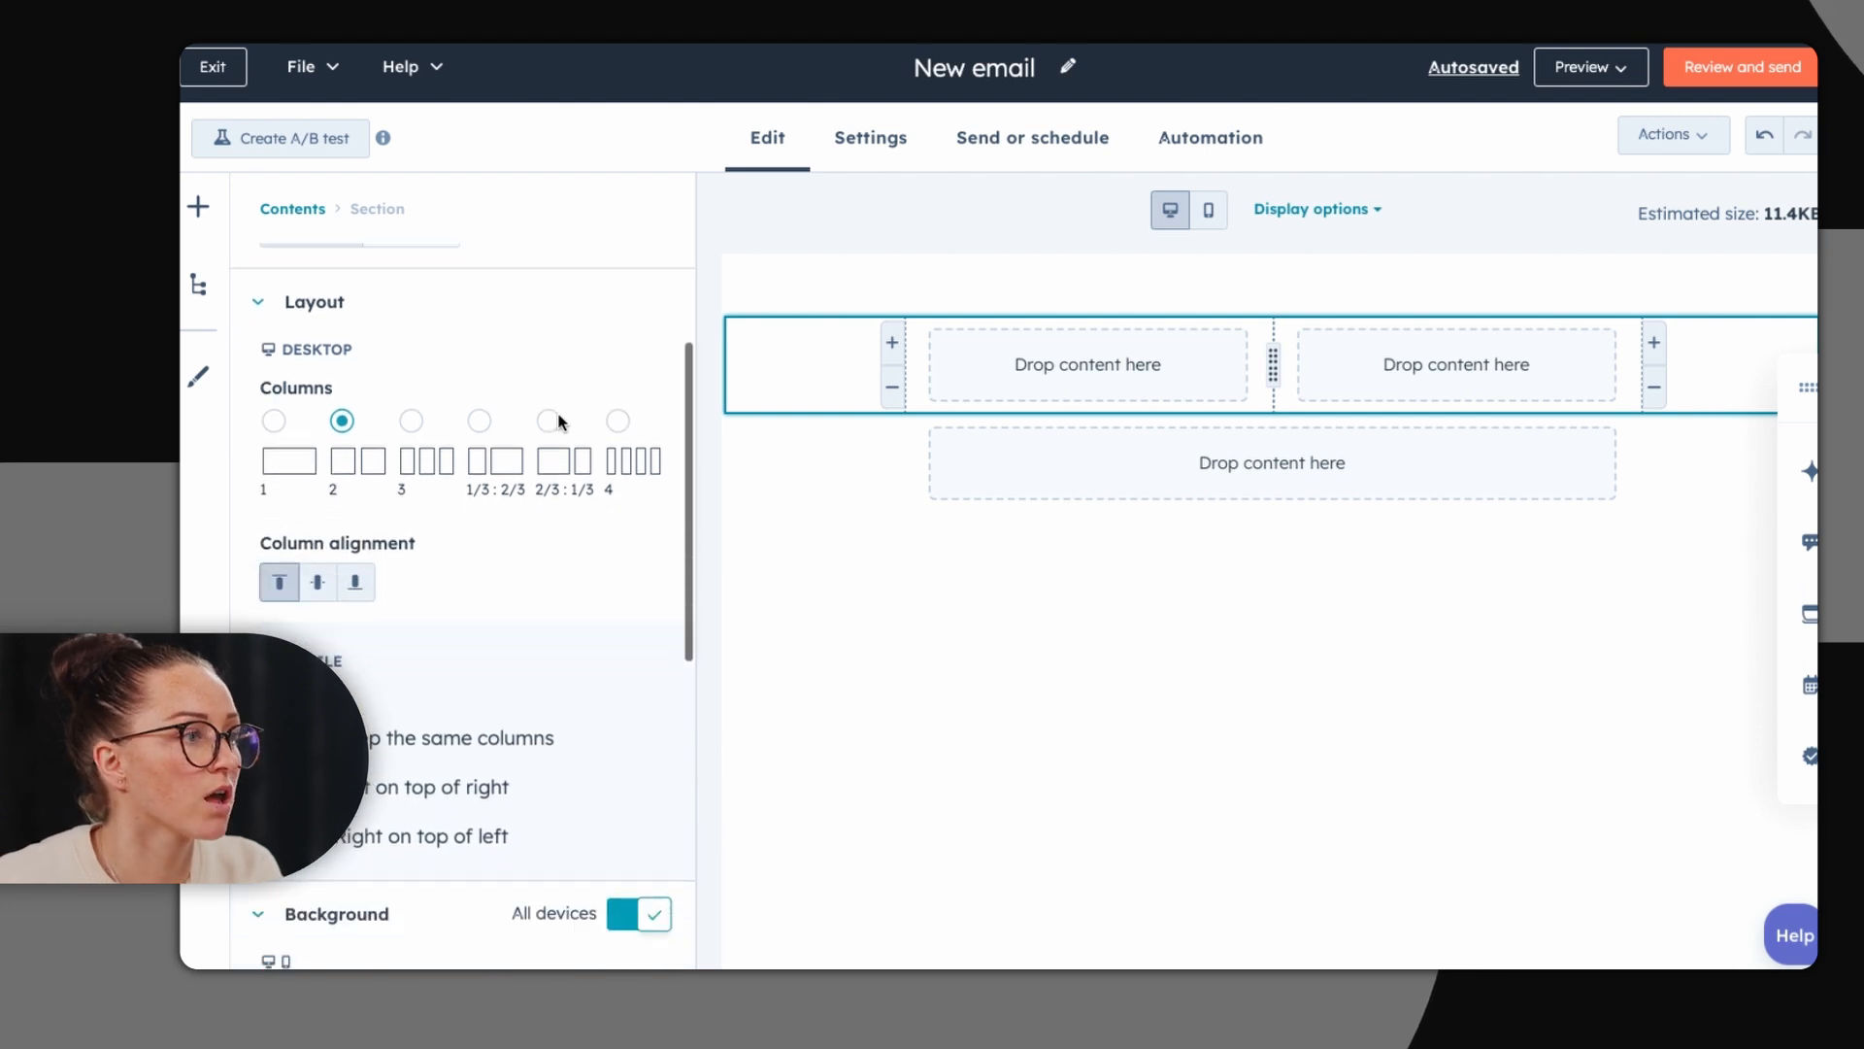
scroll(502, 544, down, 4)
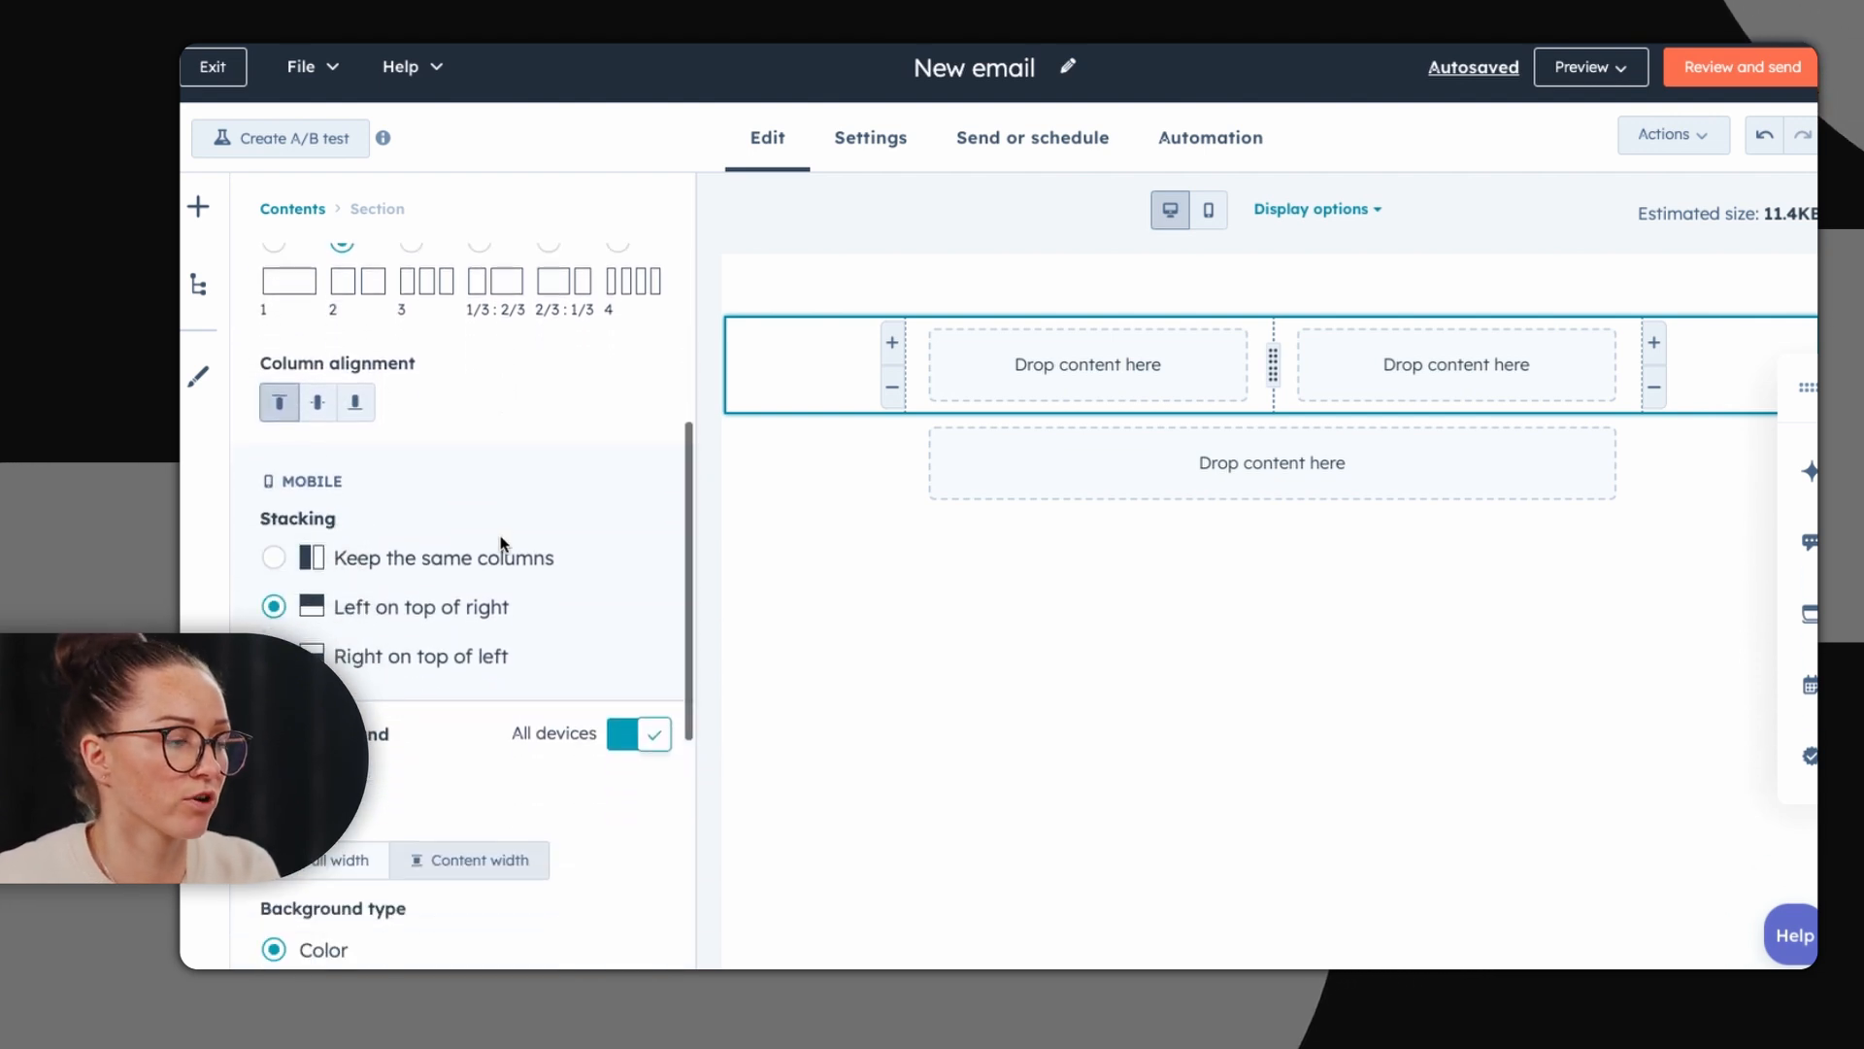
scroll(486, 573, down, 3)
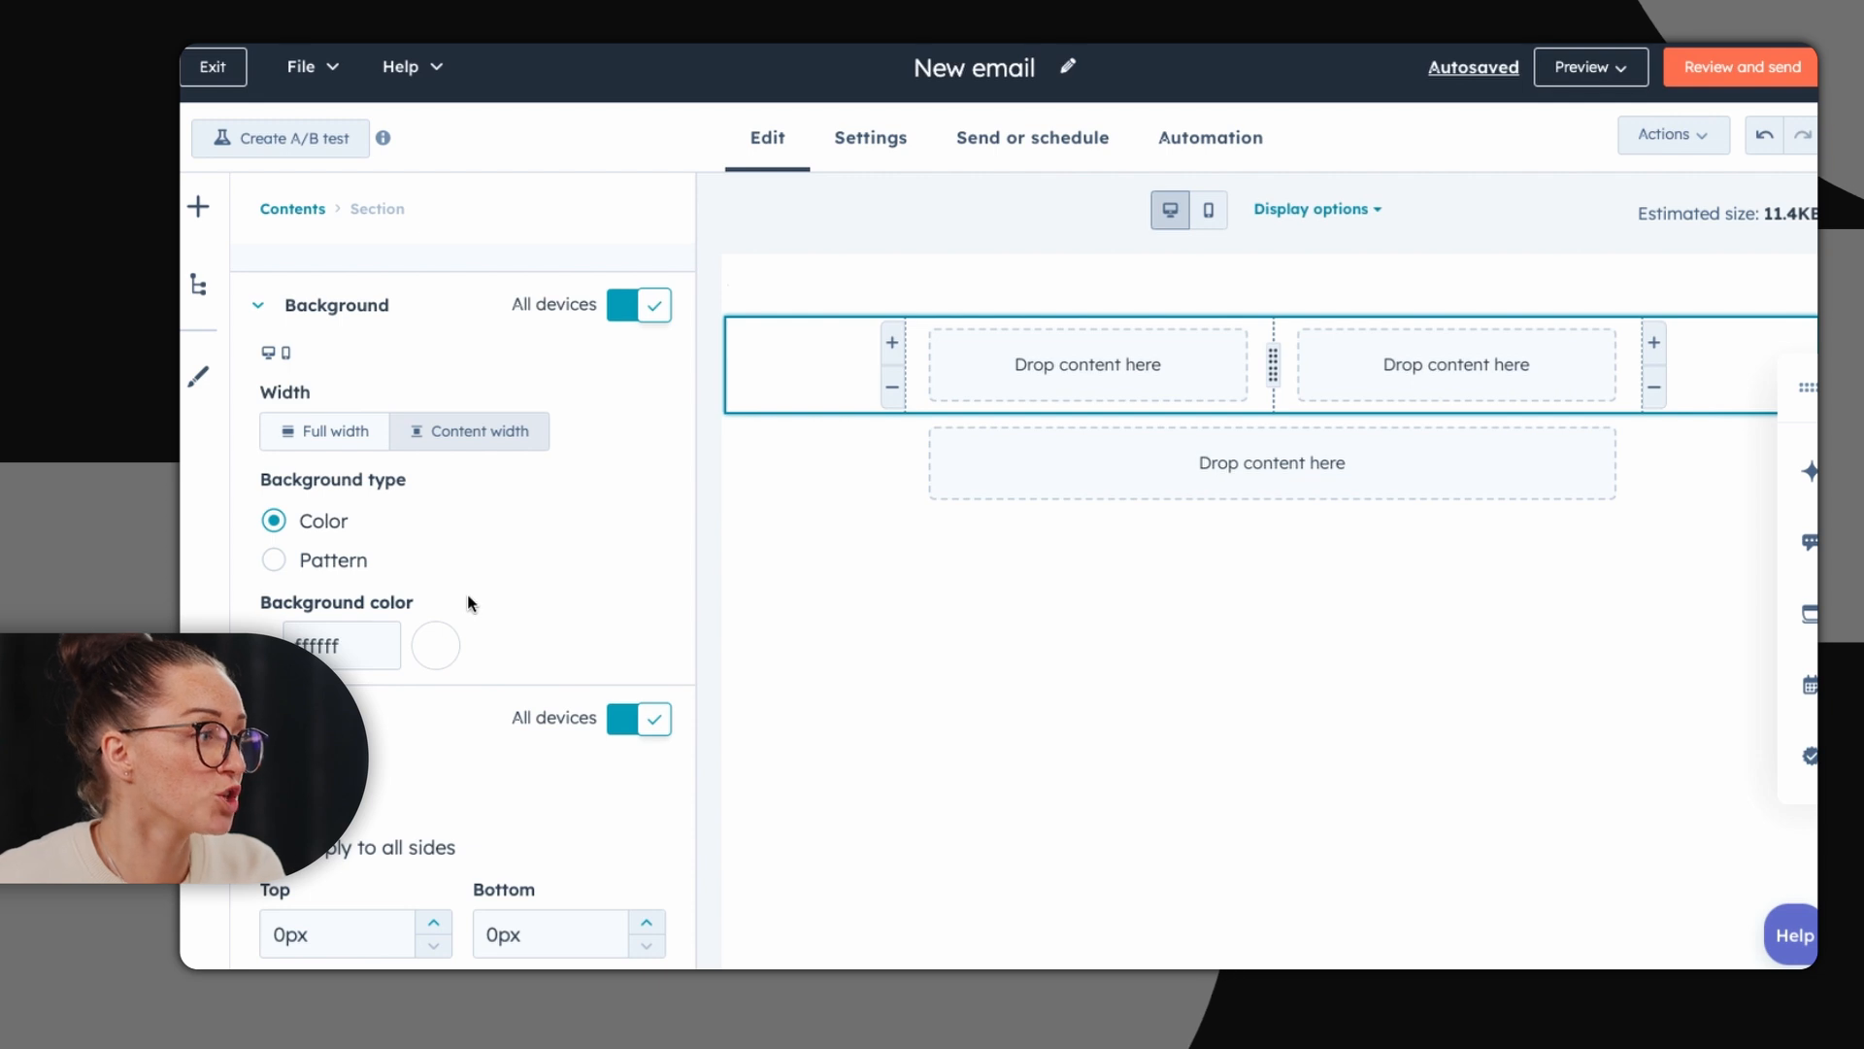
scroll(468, 603, up, 10)
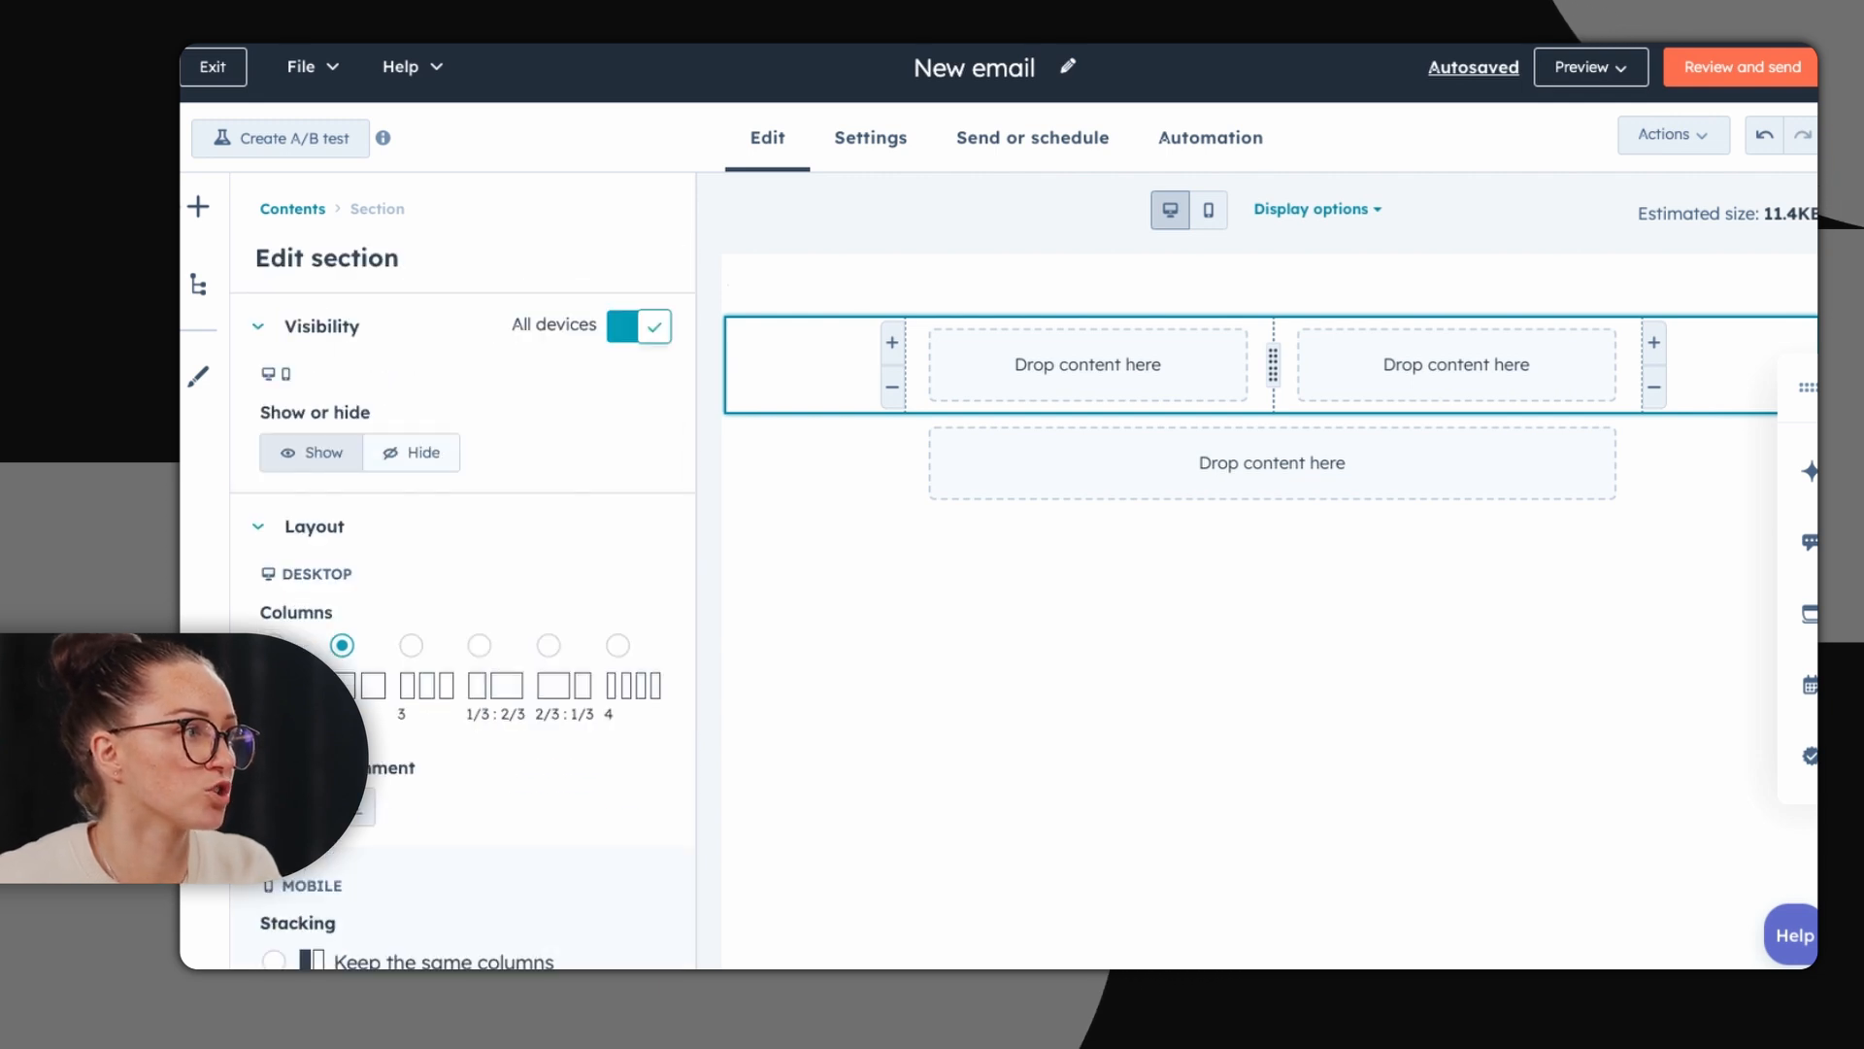
Step: Add a Text module to the first column of the two-column section
click(200, 207)
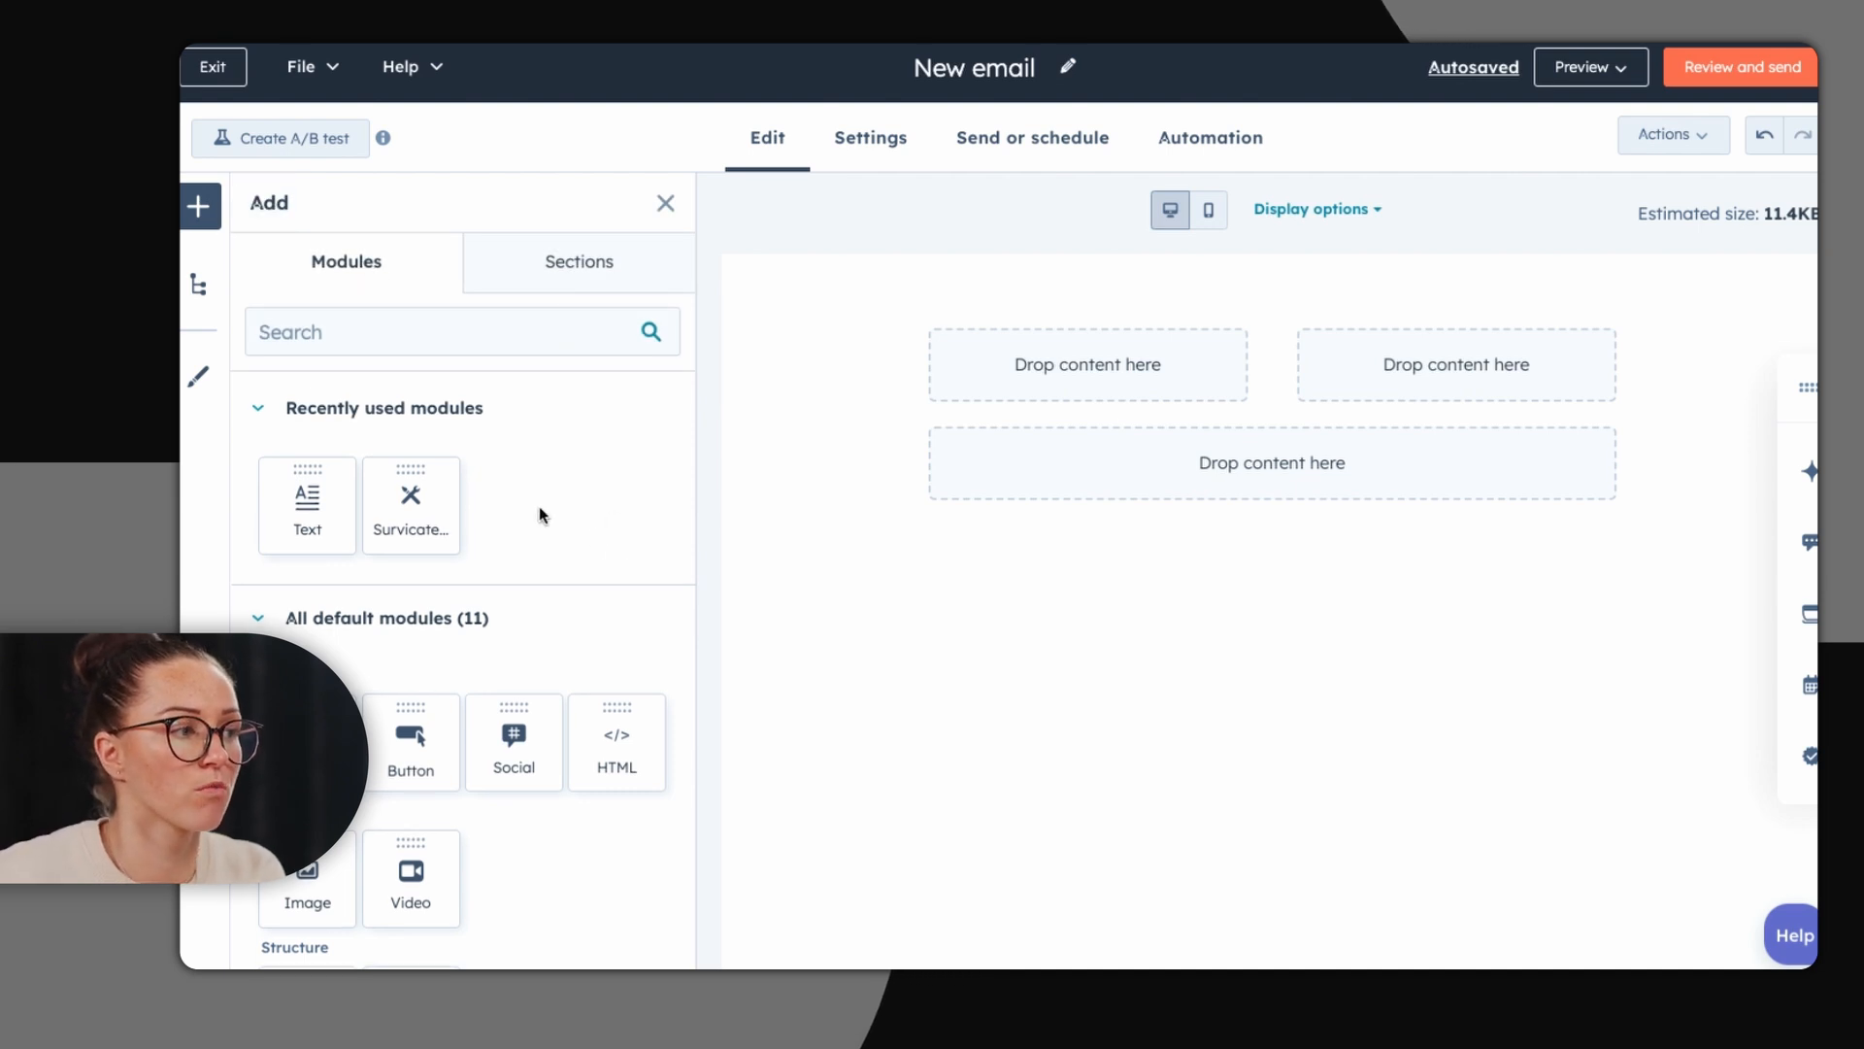
scroll(538, 509, down, 2)
scroll(476, 649, down, 1)
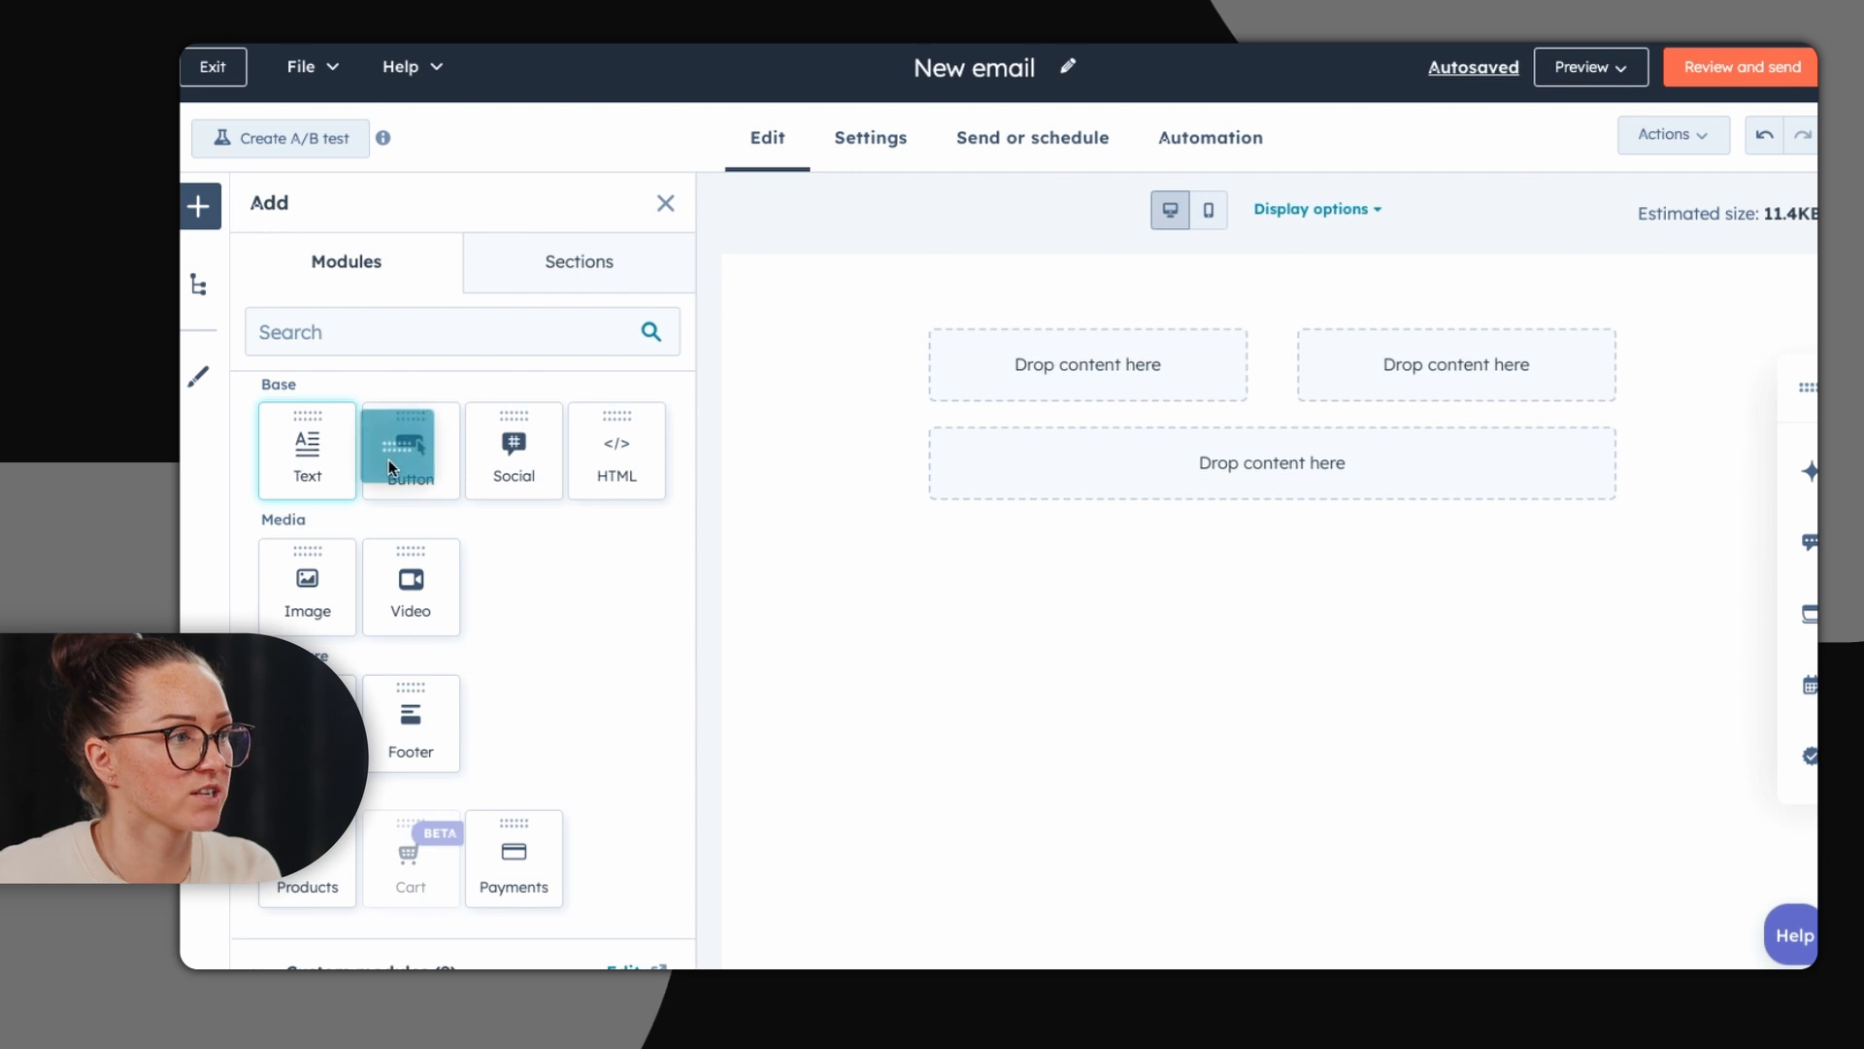
drag(389, 462, 1023, 360)
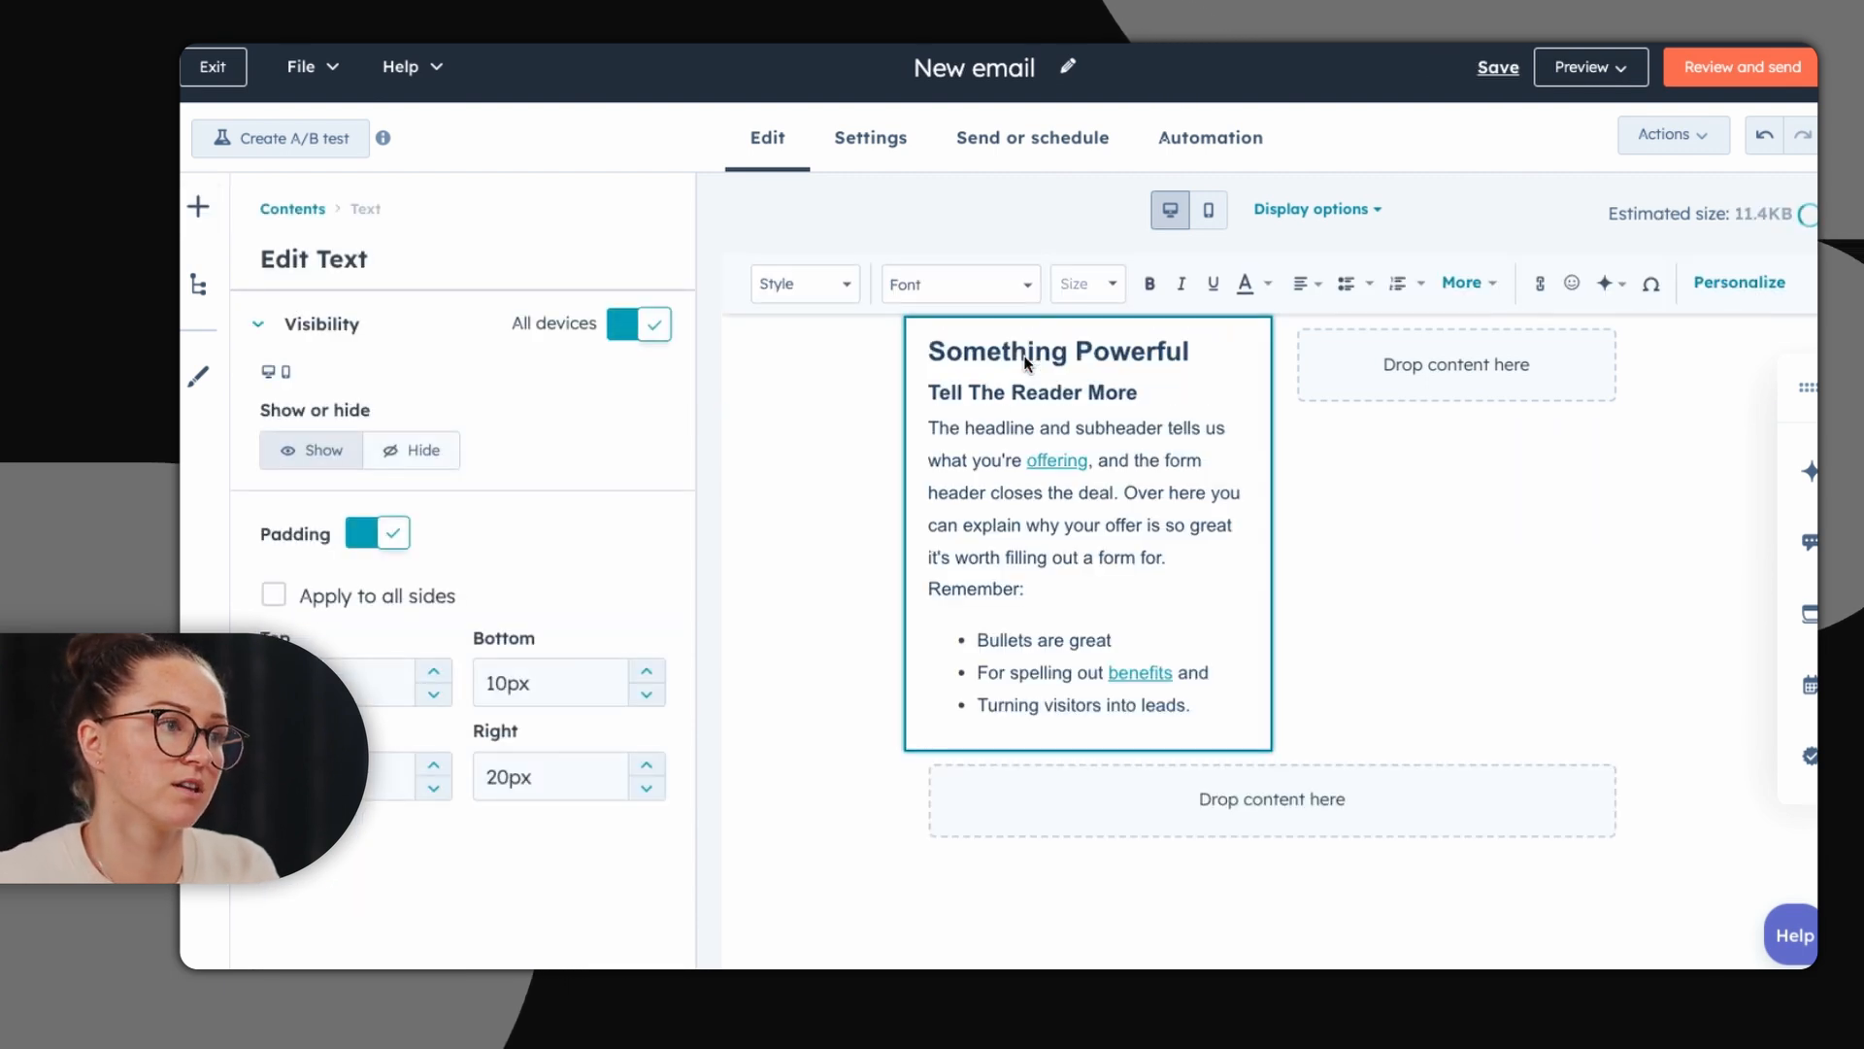
click(1218, 705)
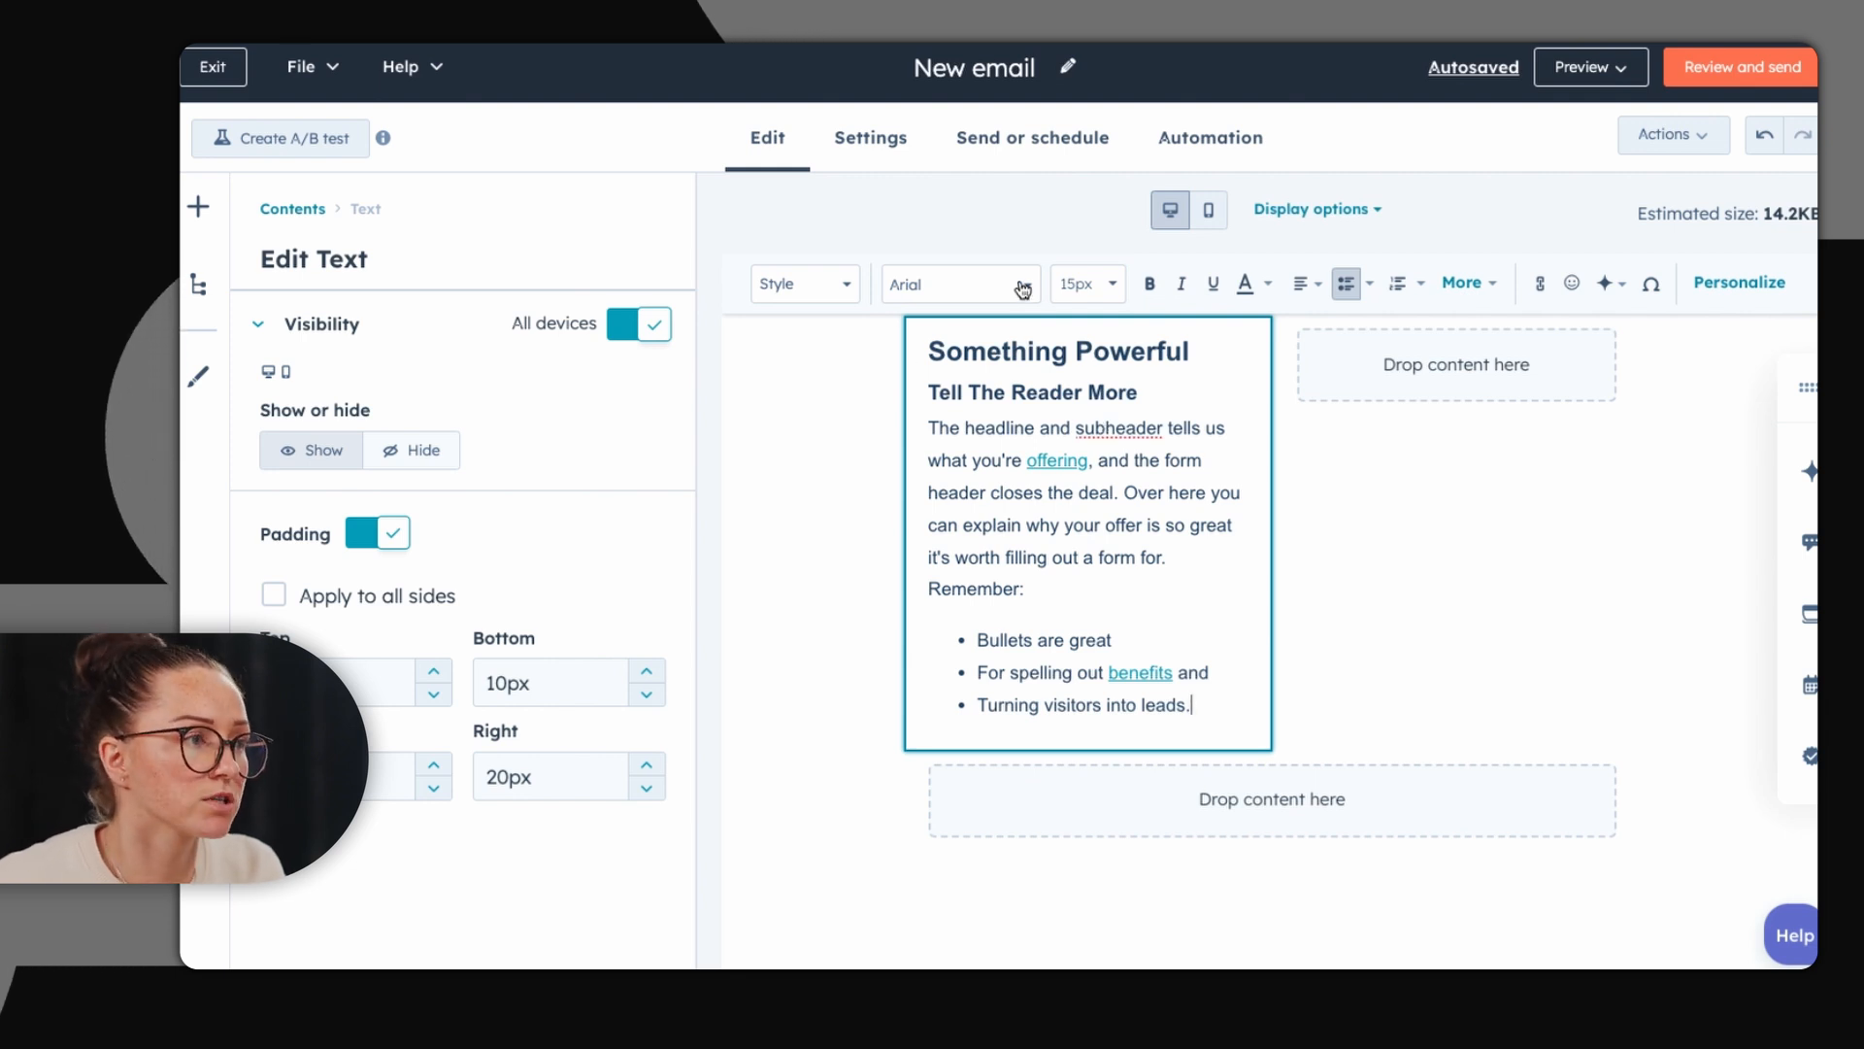
click(848, 283)
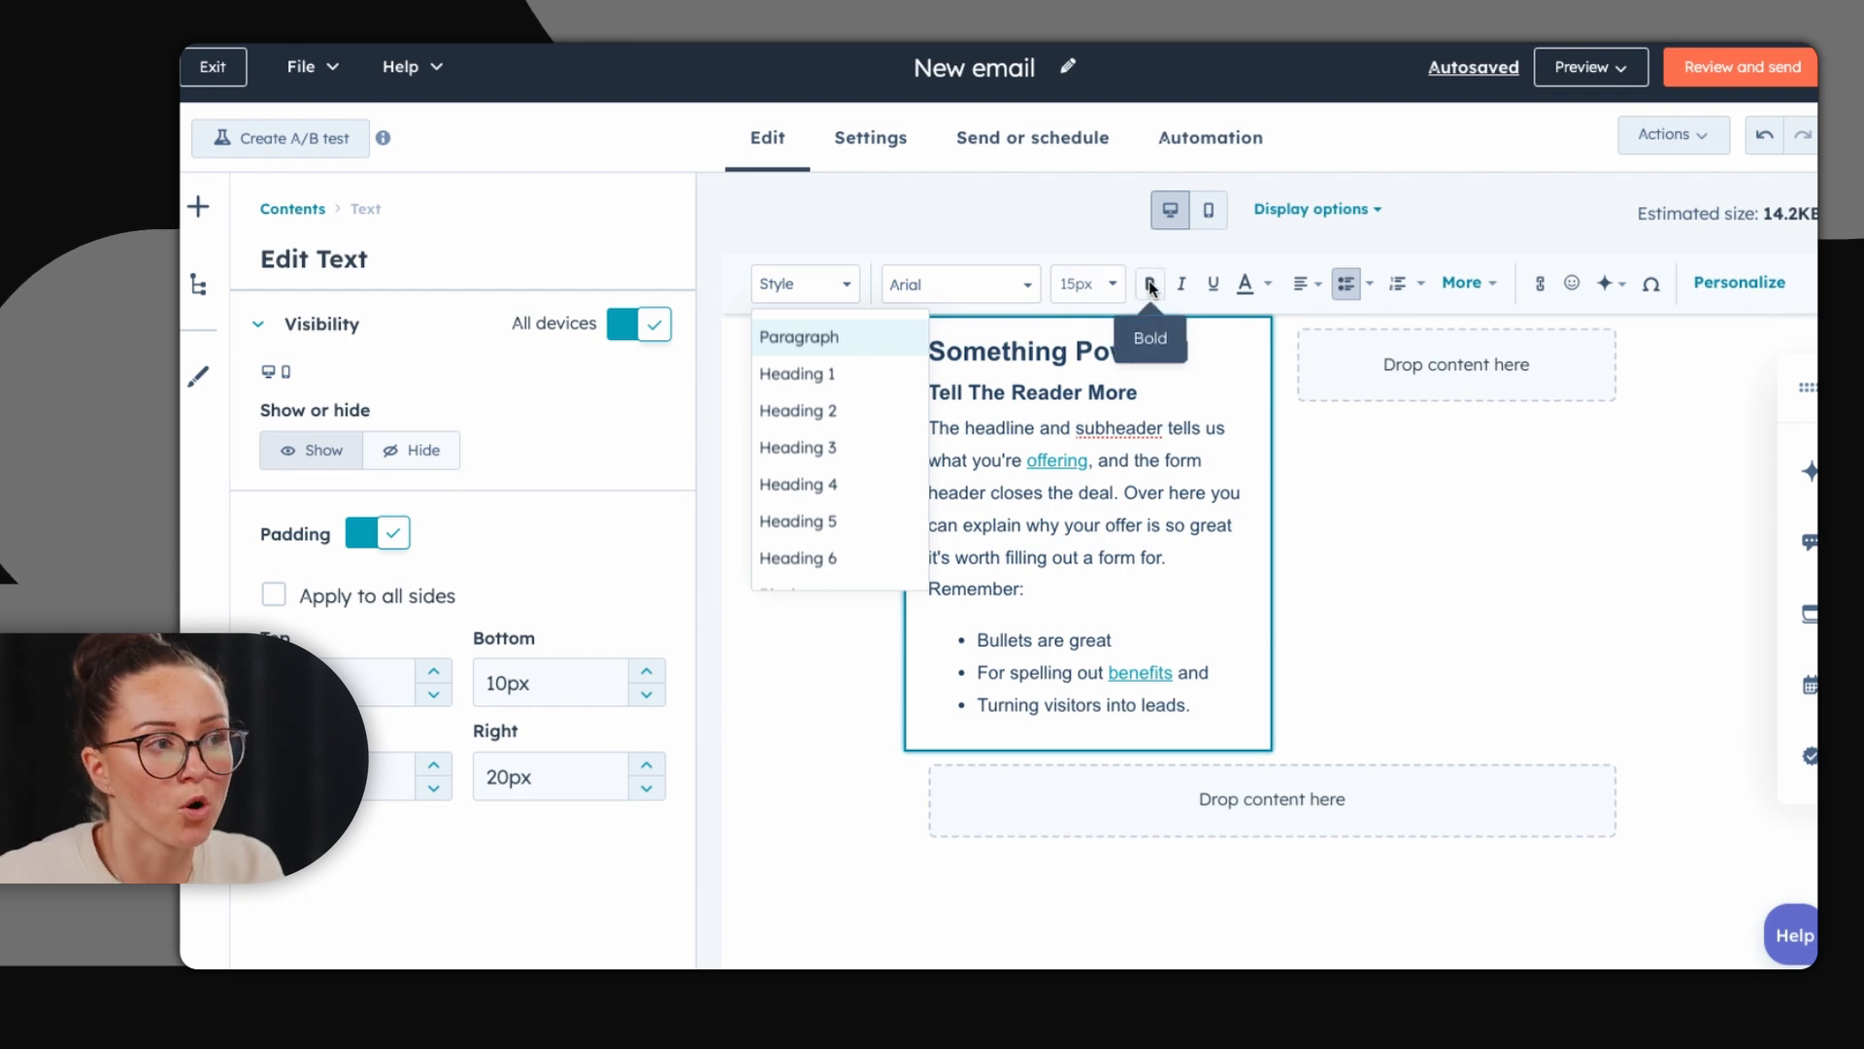
click(1233, 525)
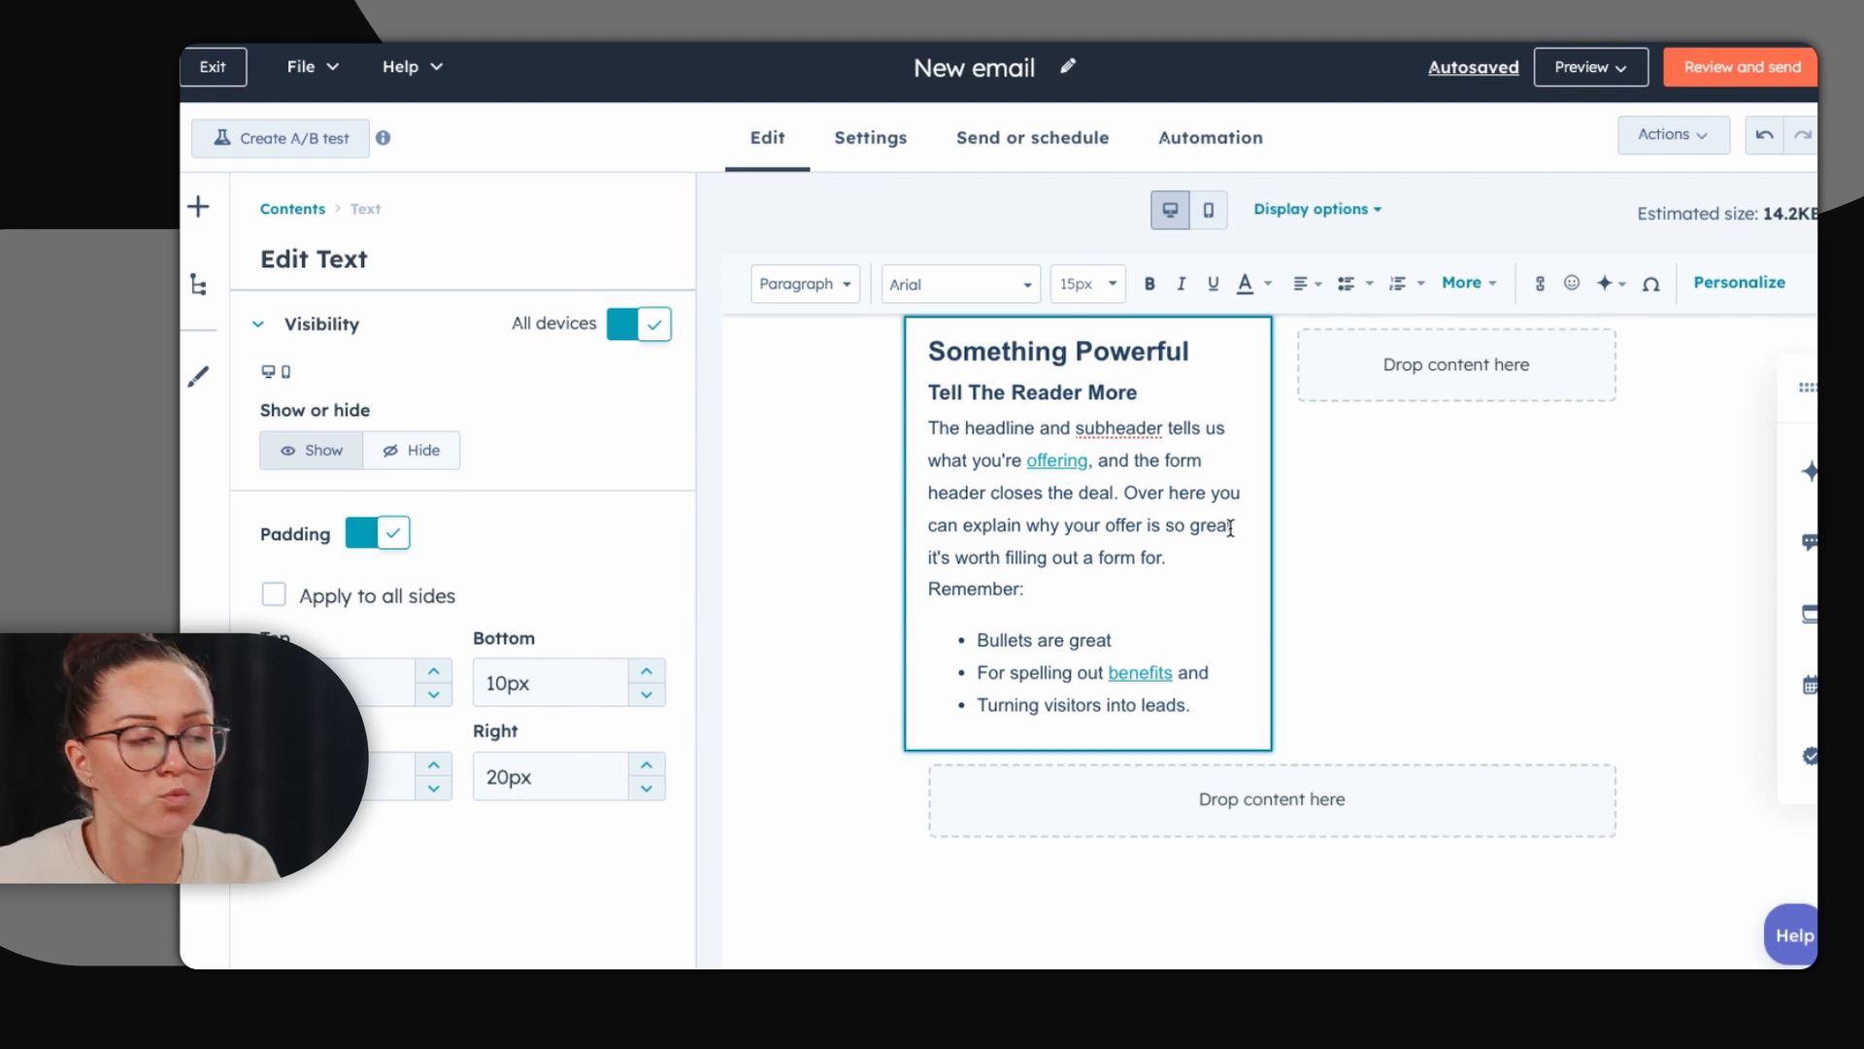
click(1104, 609)
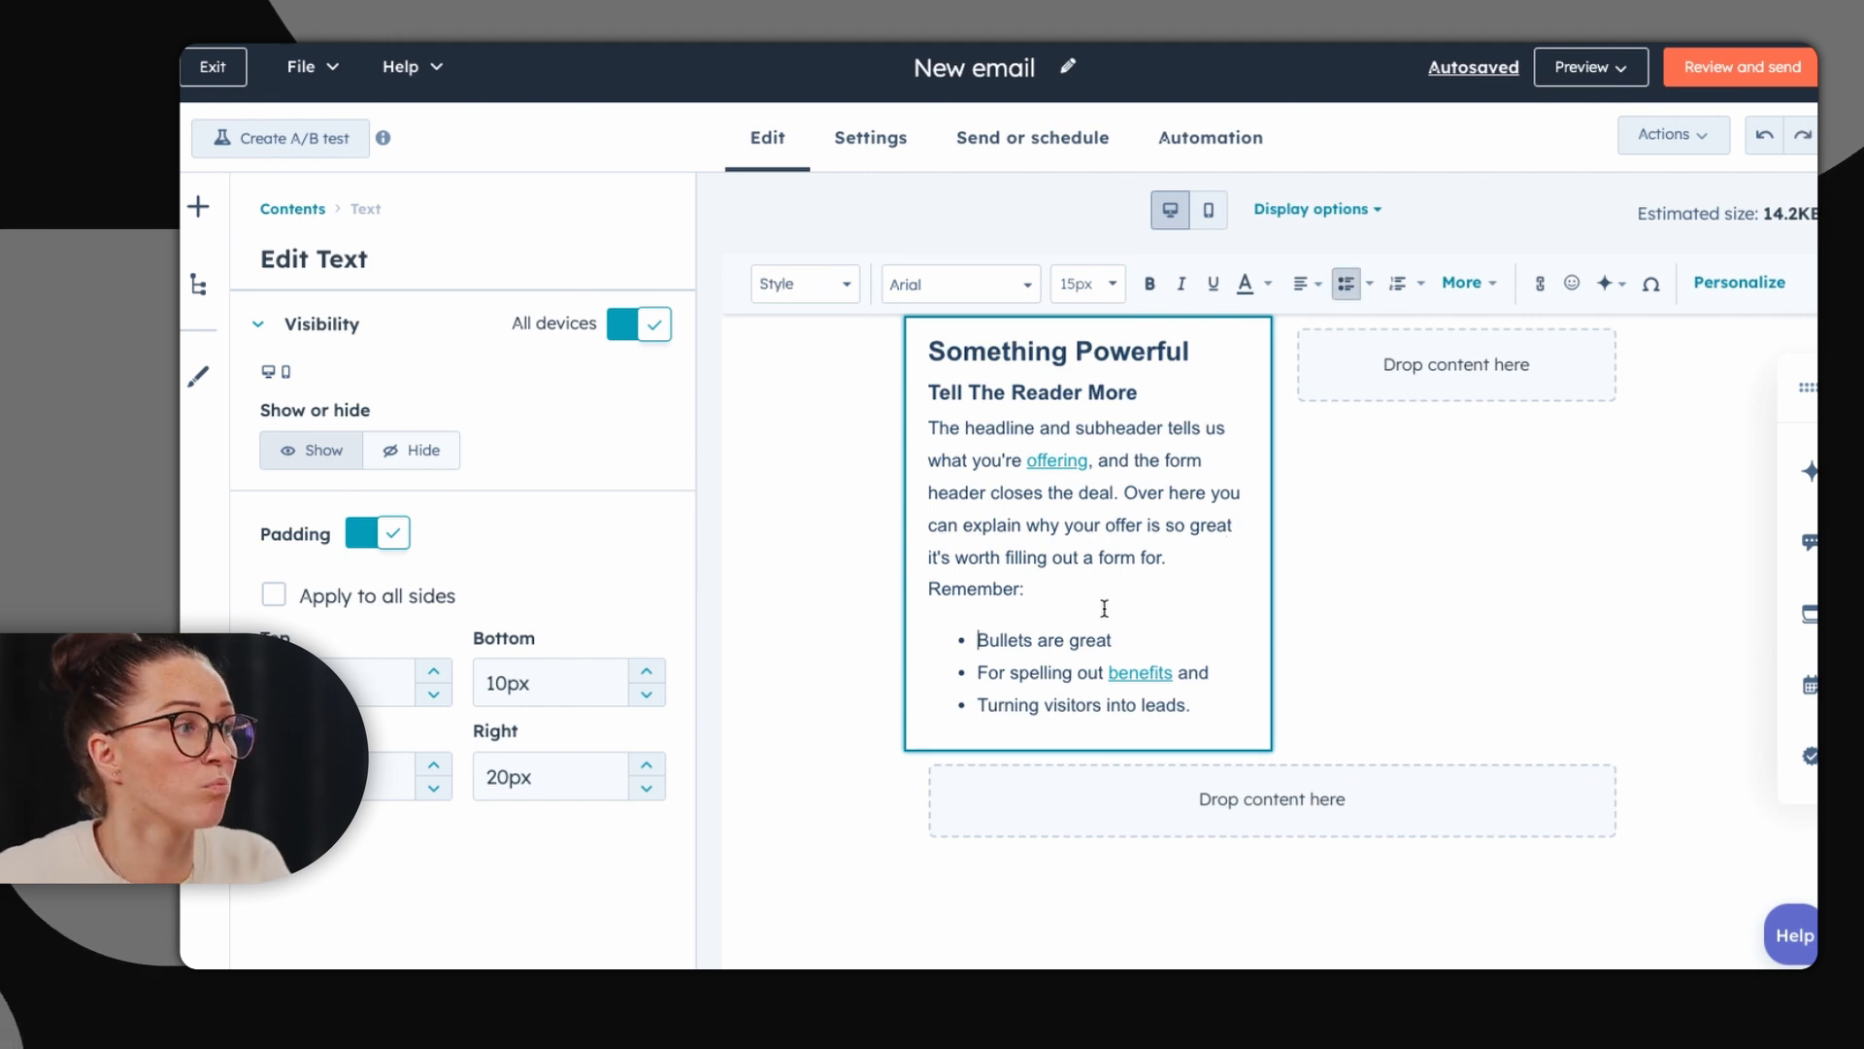
Step: Add an Image module to the second column and select the photo of the smiling man in an apron for it
click(197, 206)
scroll(311, 699, down, 2)
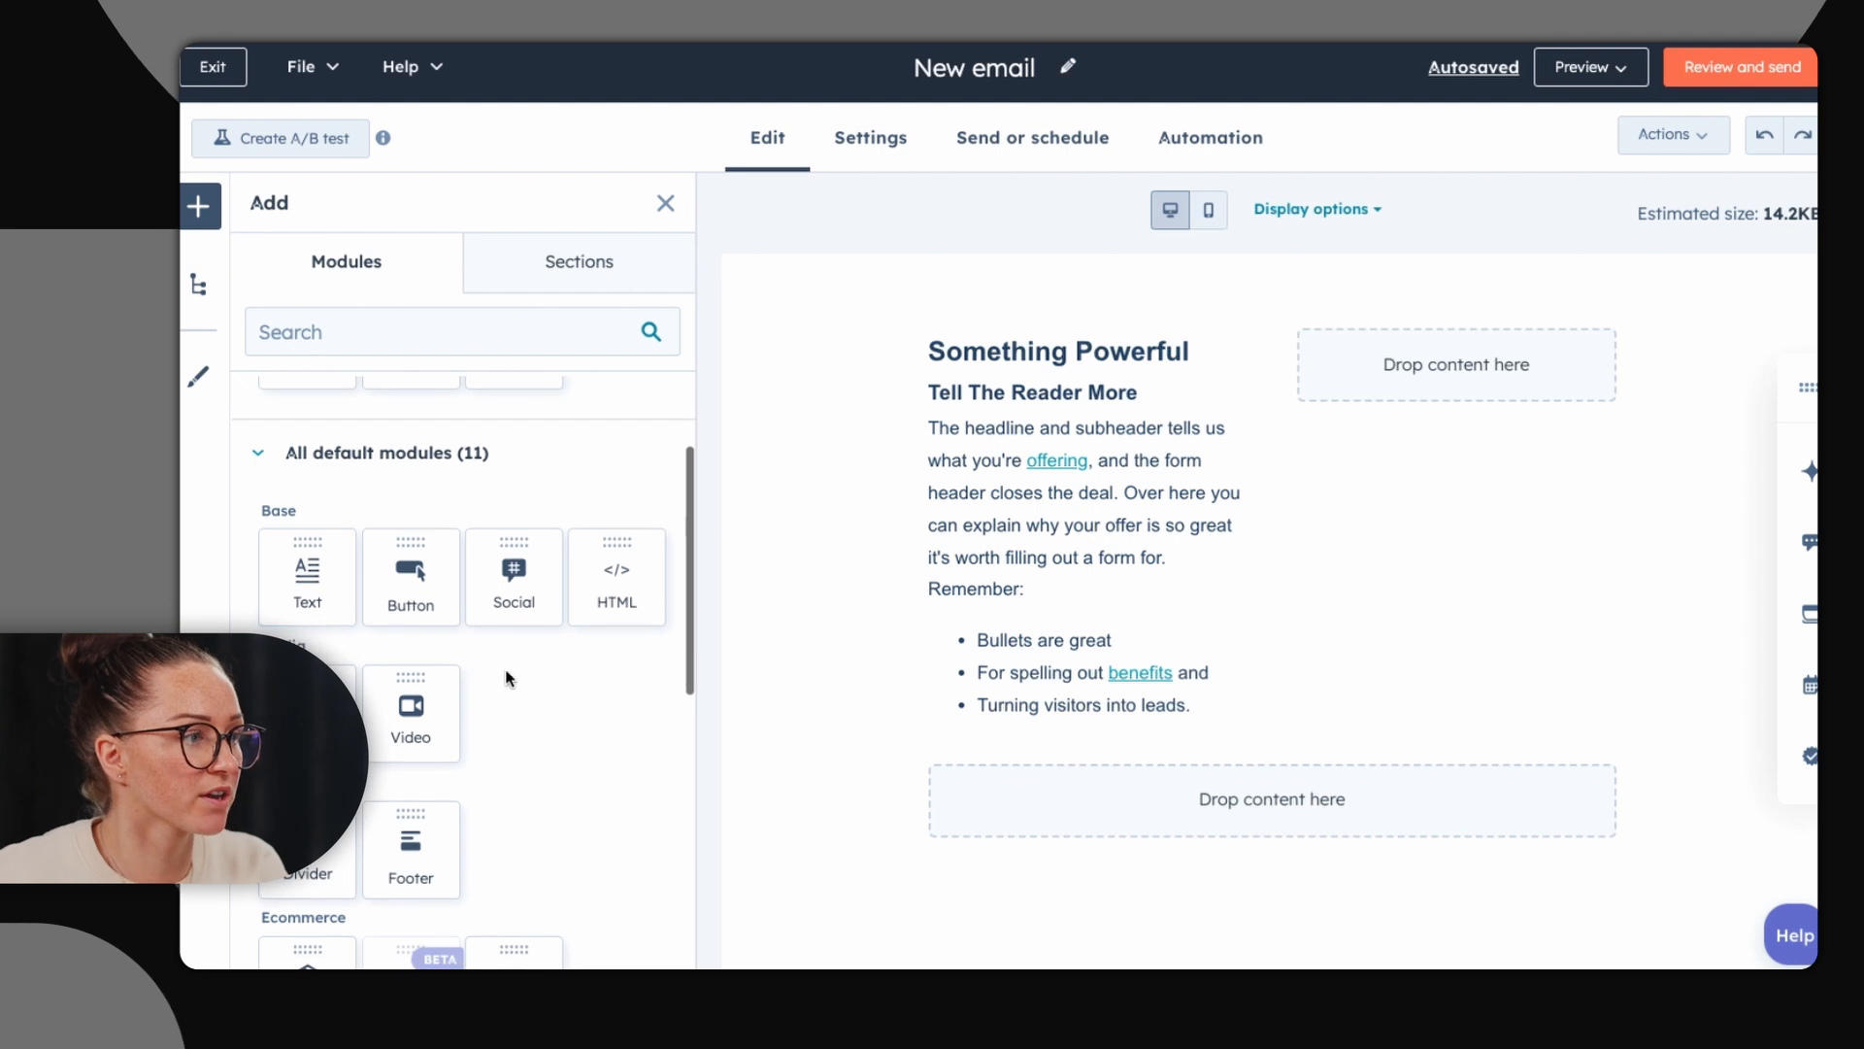
drag(616, 577, 1424, 383)
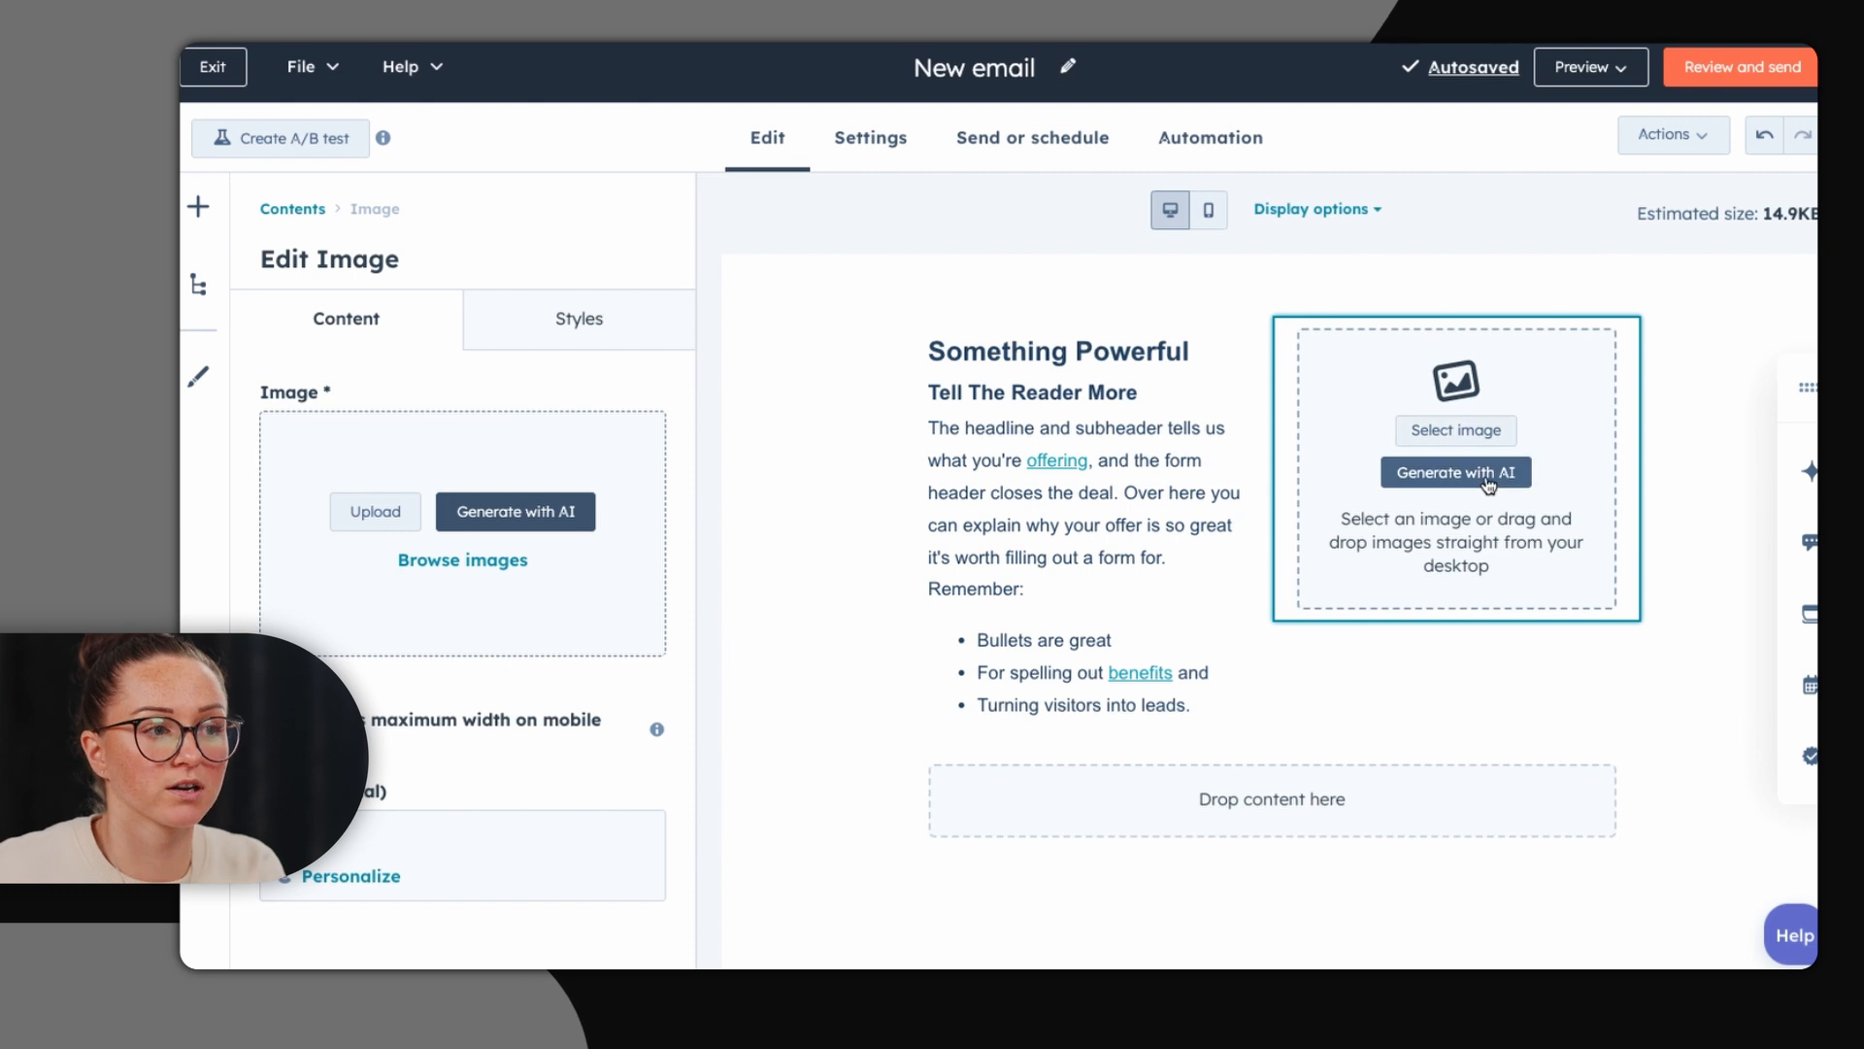
key(Escape)
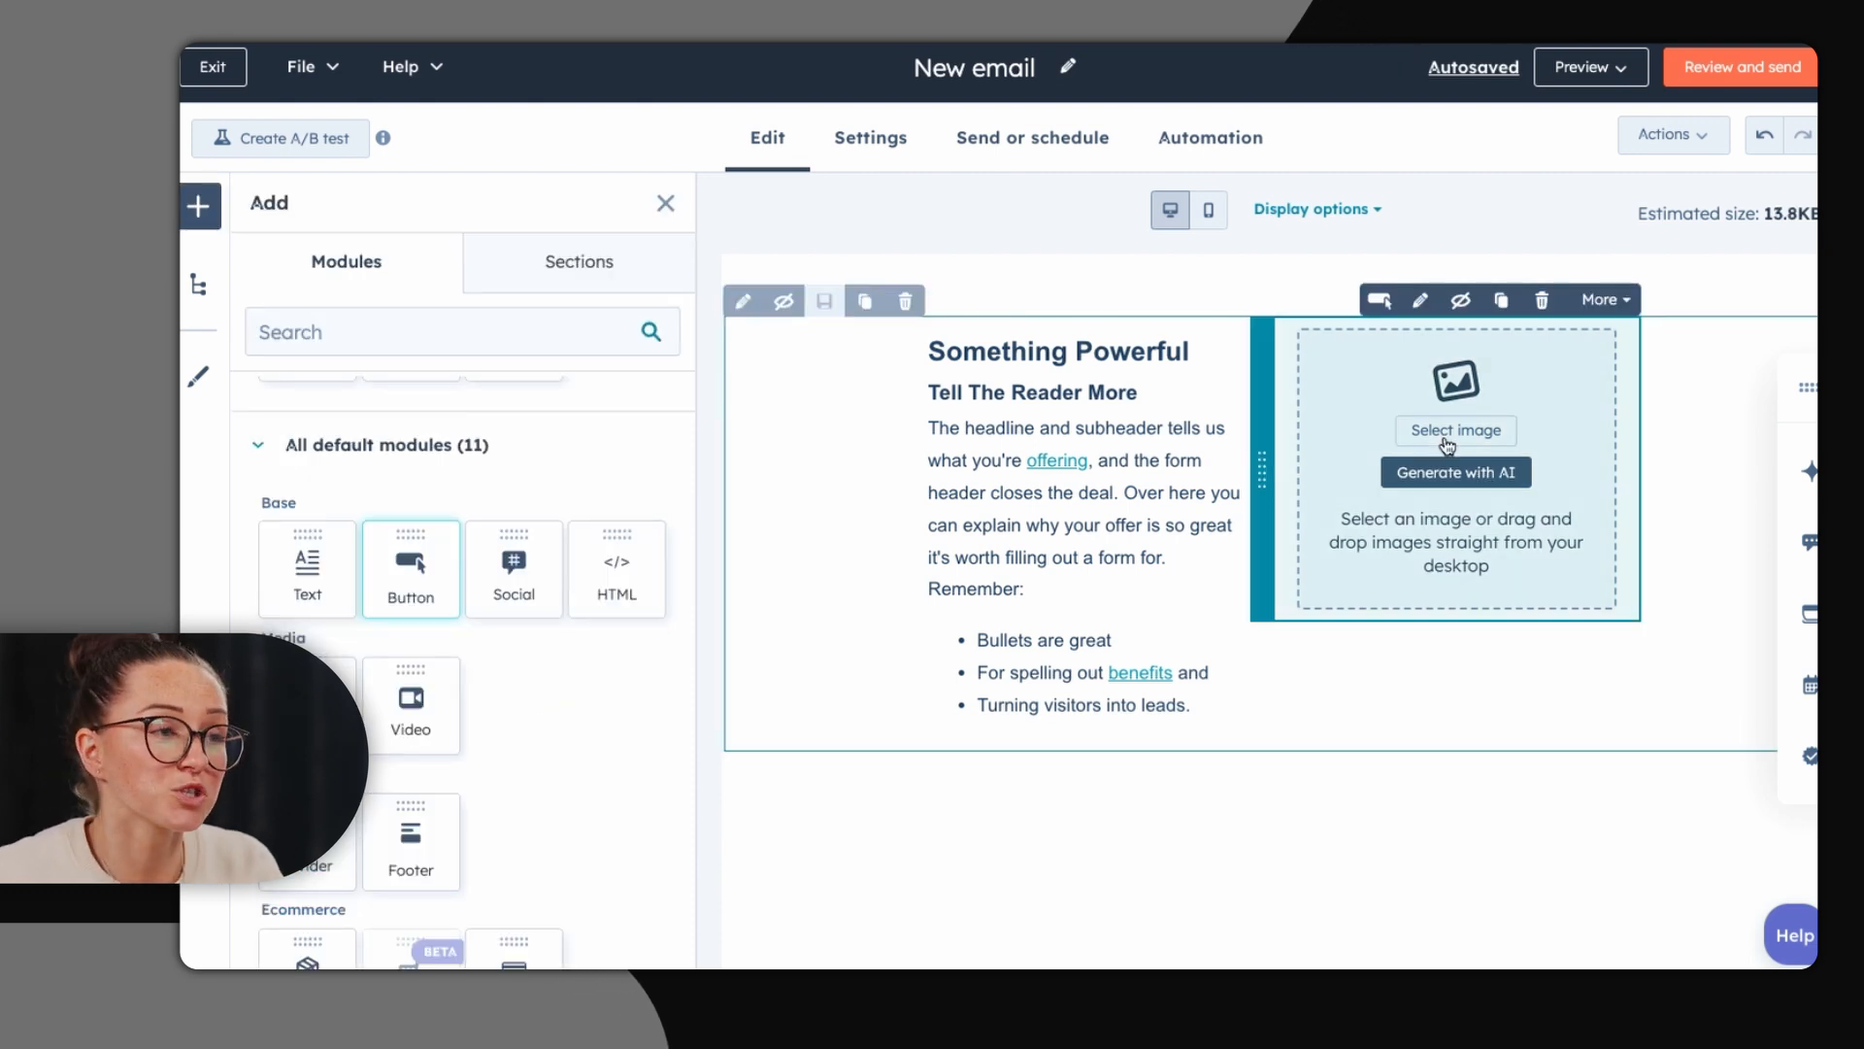
click(1447, 445)
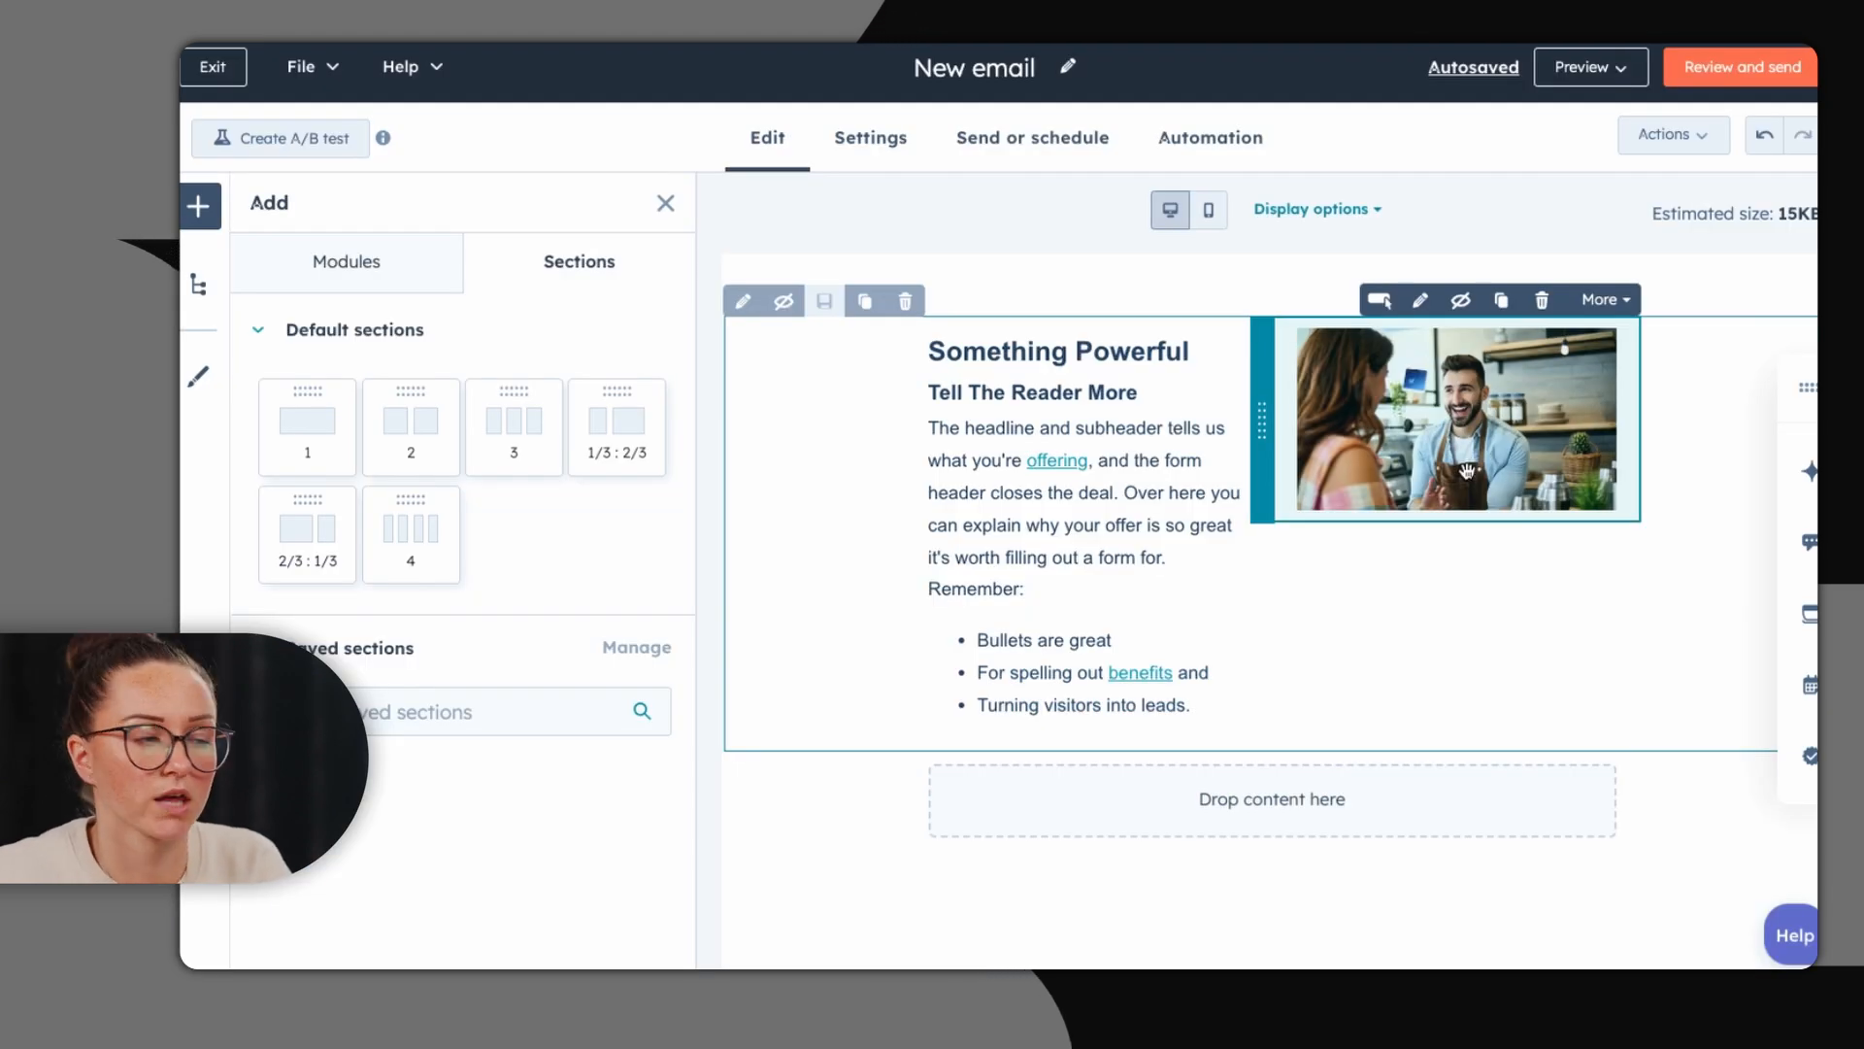
Step: Add a Button module to the full-width area below the text and image, and open its link type choices
click(331, 285)
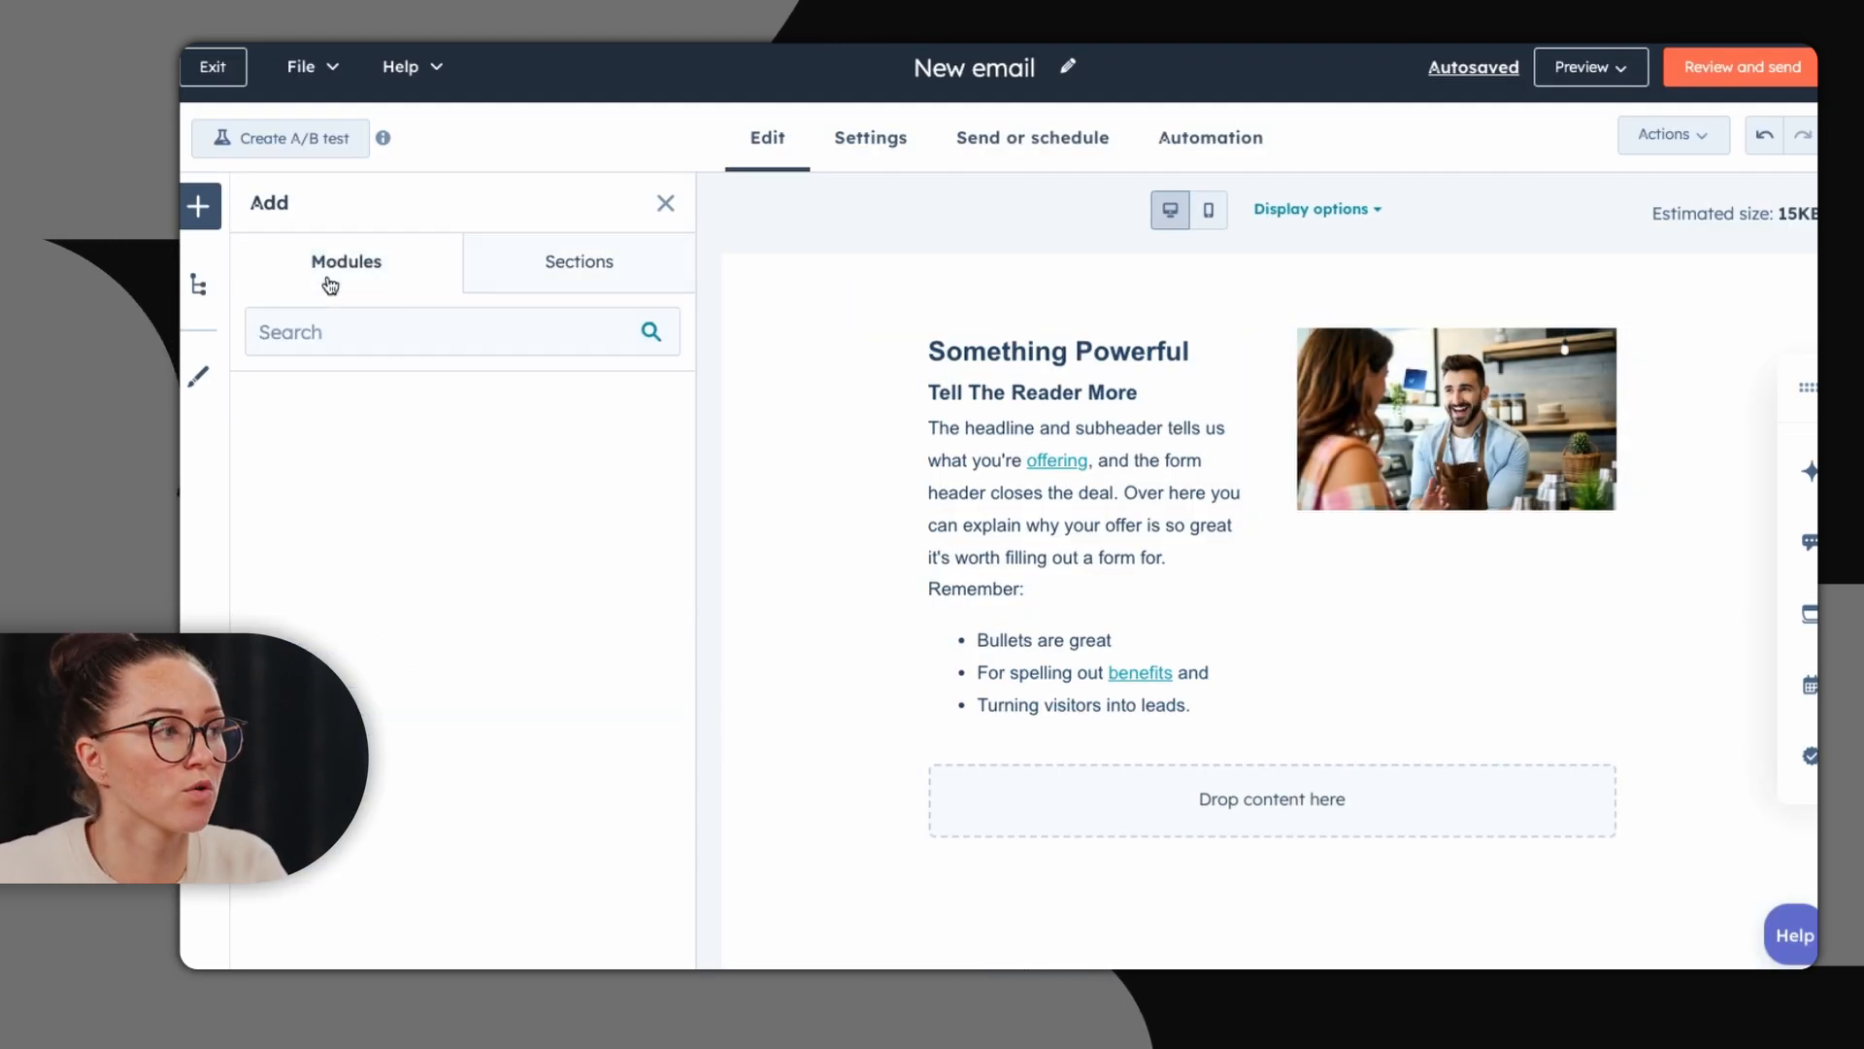
drag(307, 507, 1221, 789)
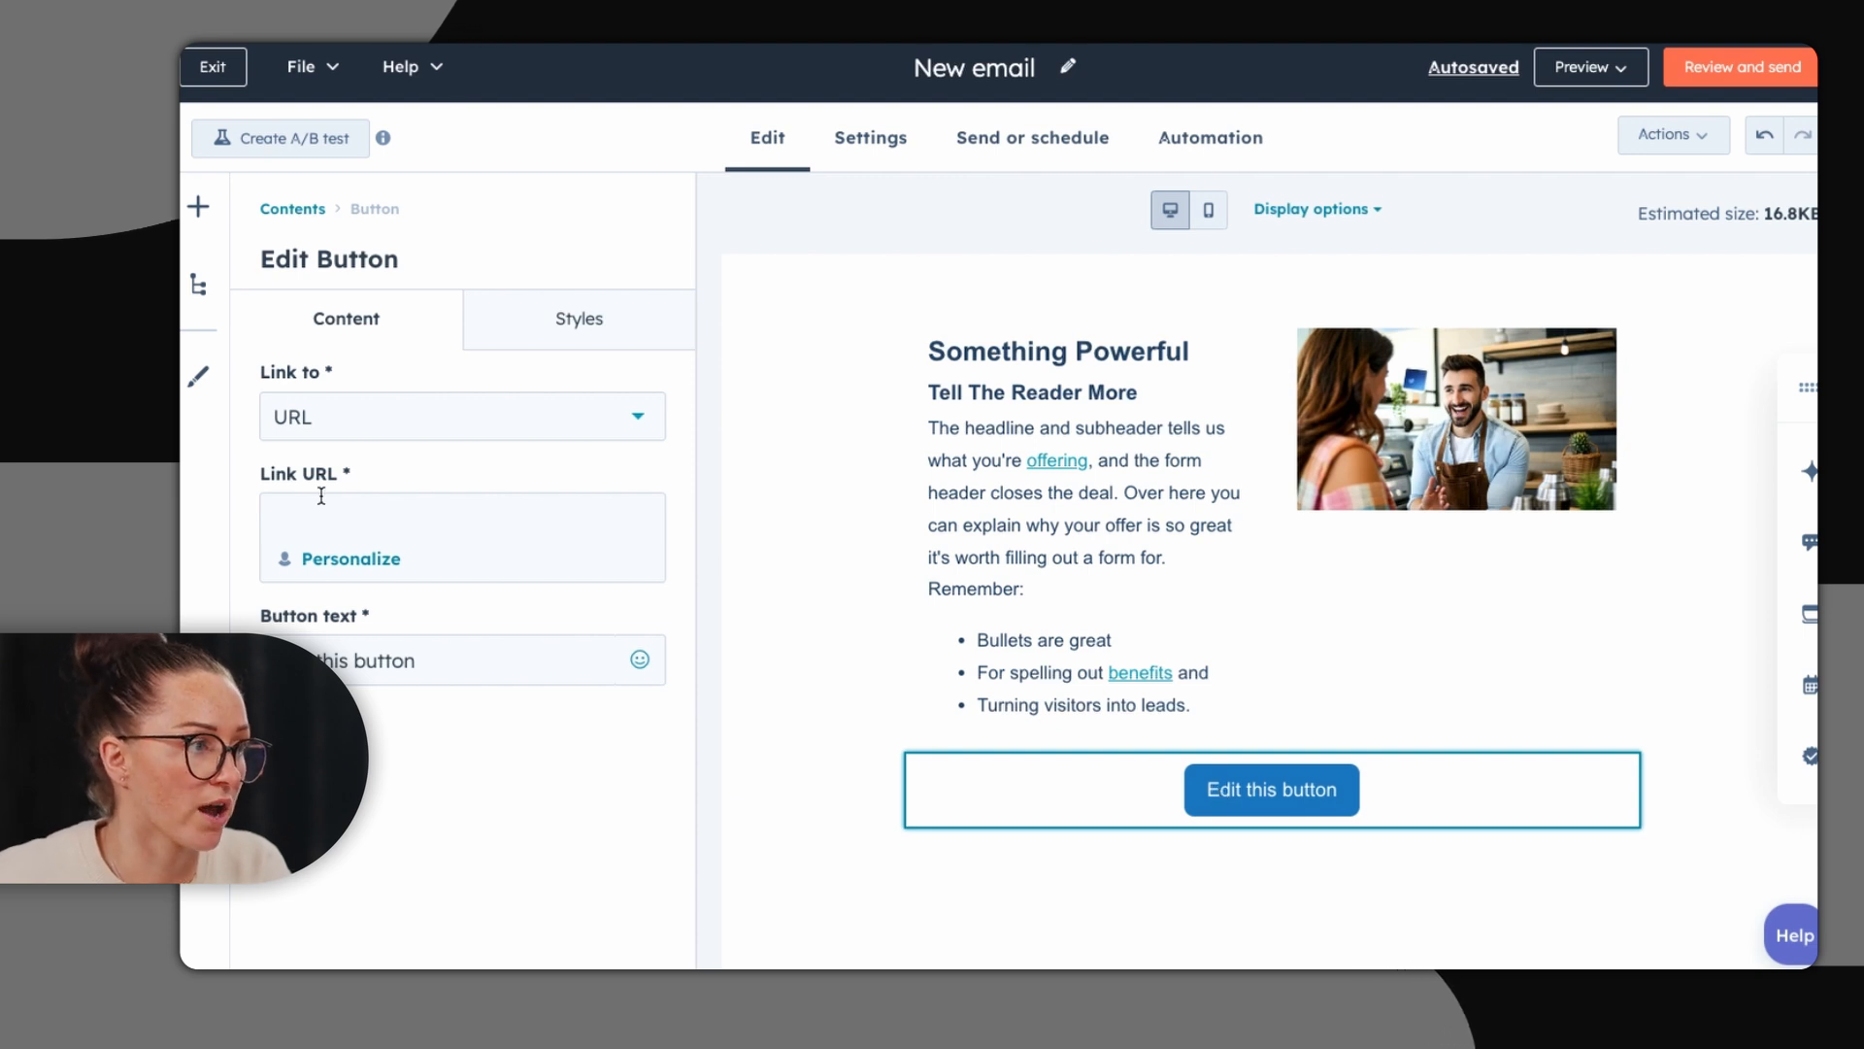
click(466, 663)
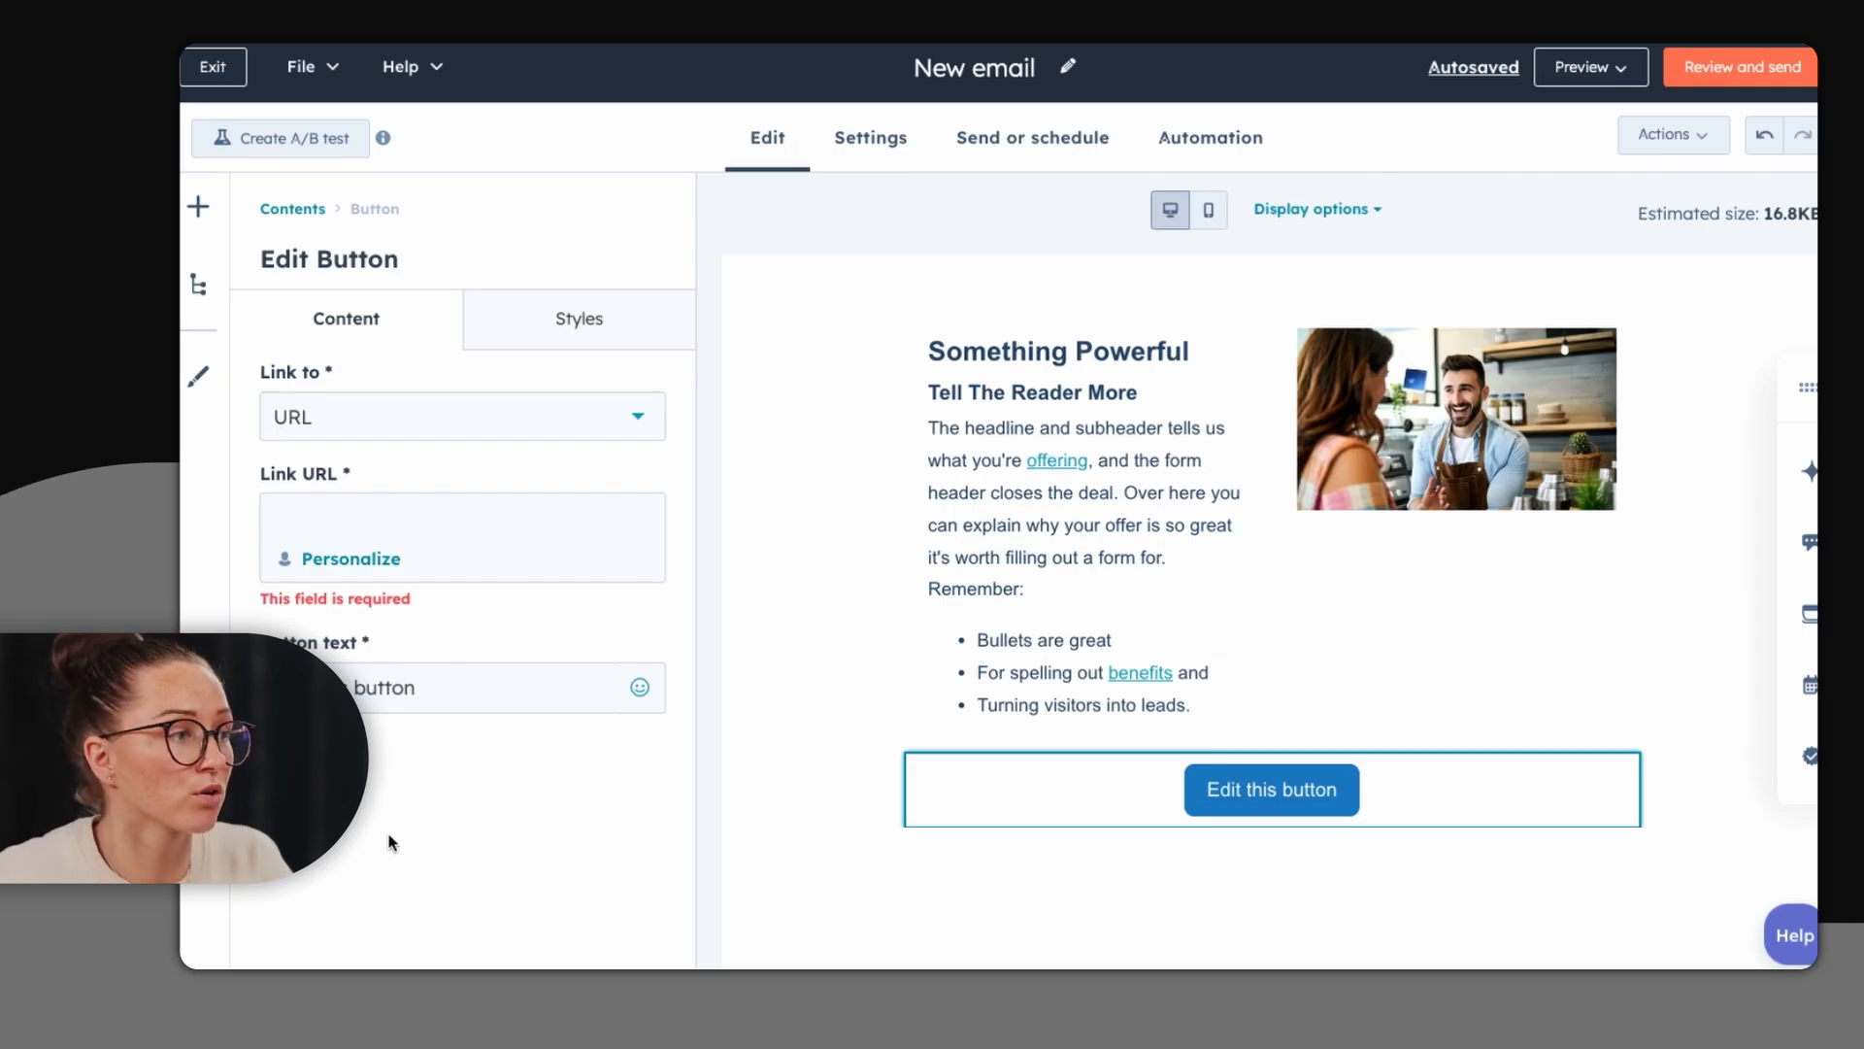
click(346, 427)
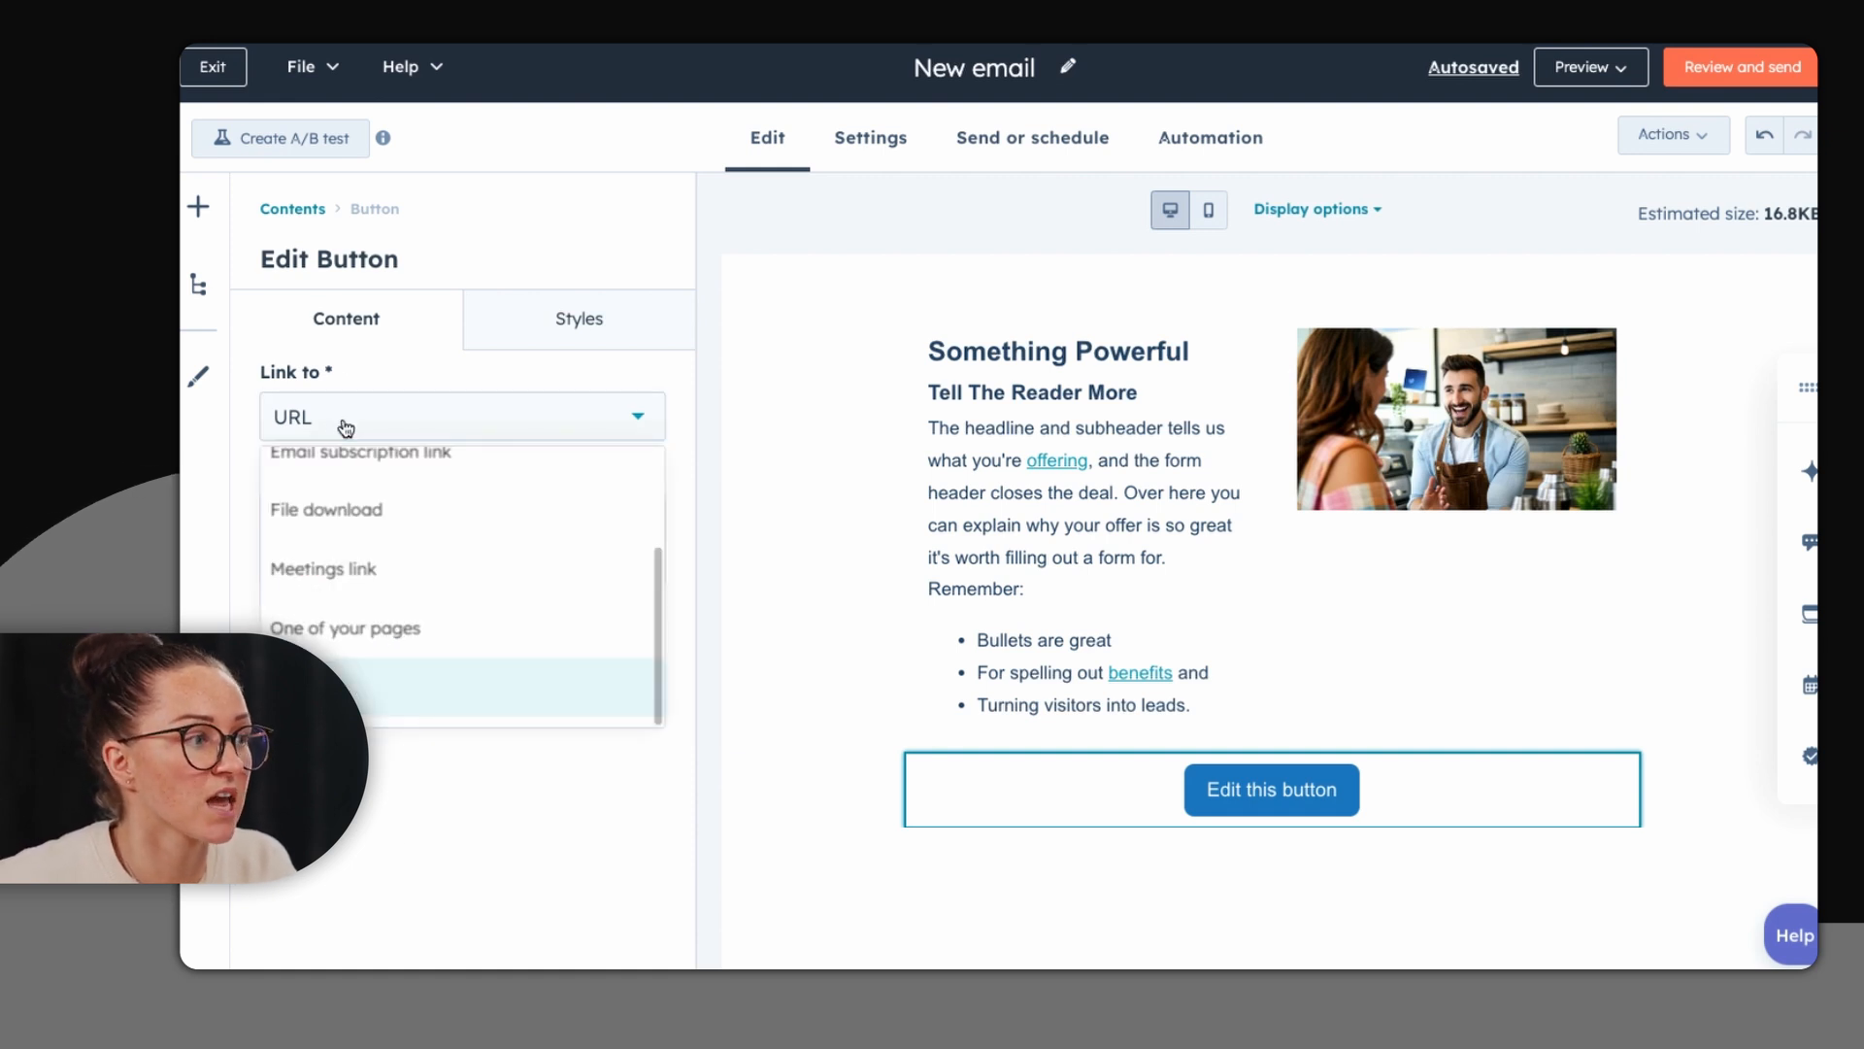
scroll(406, 636, up, 1)
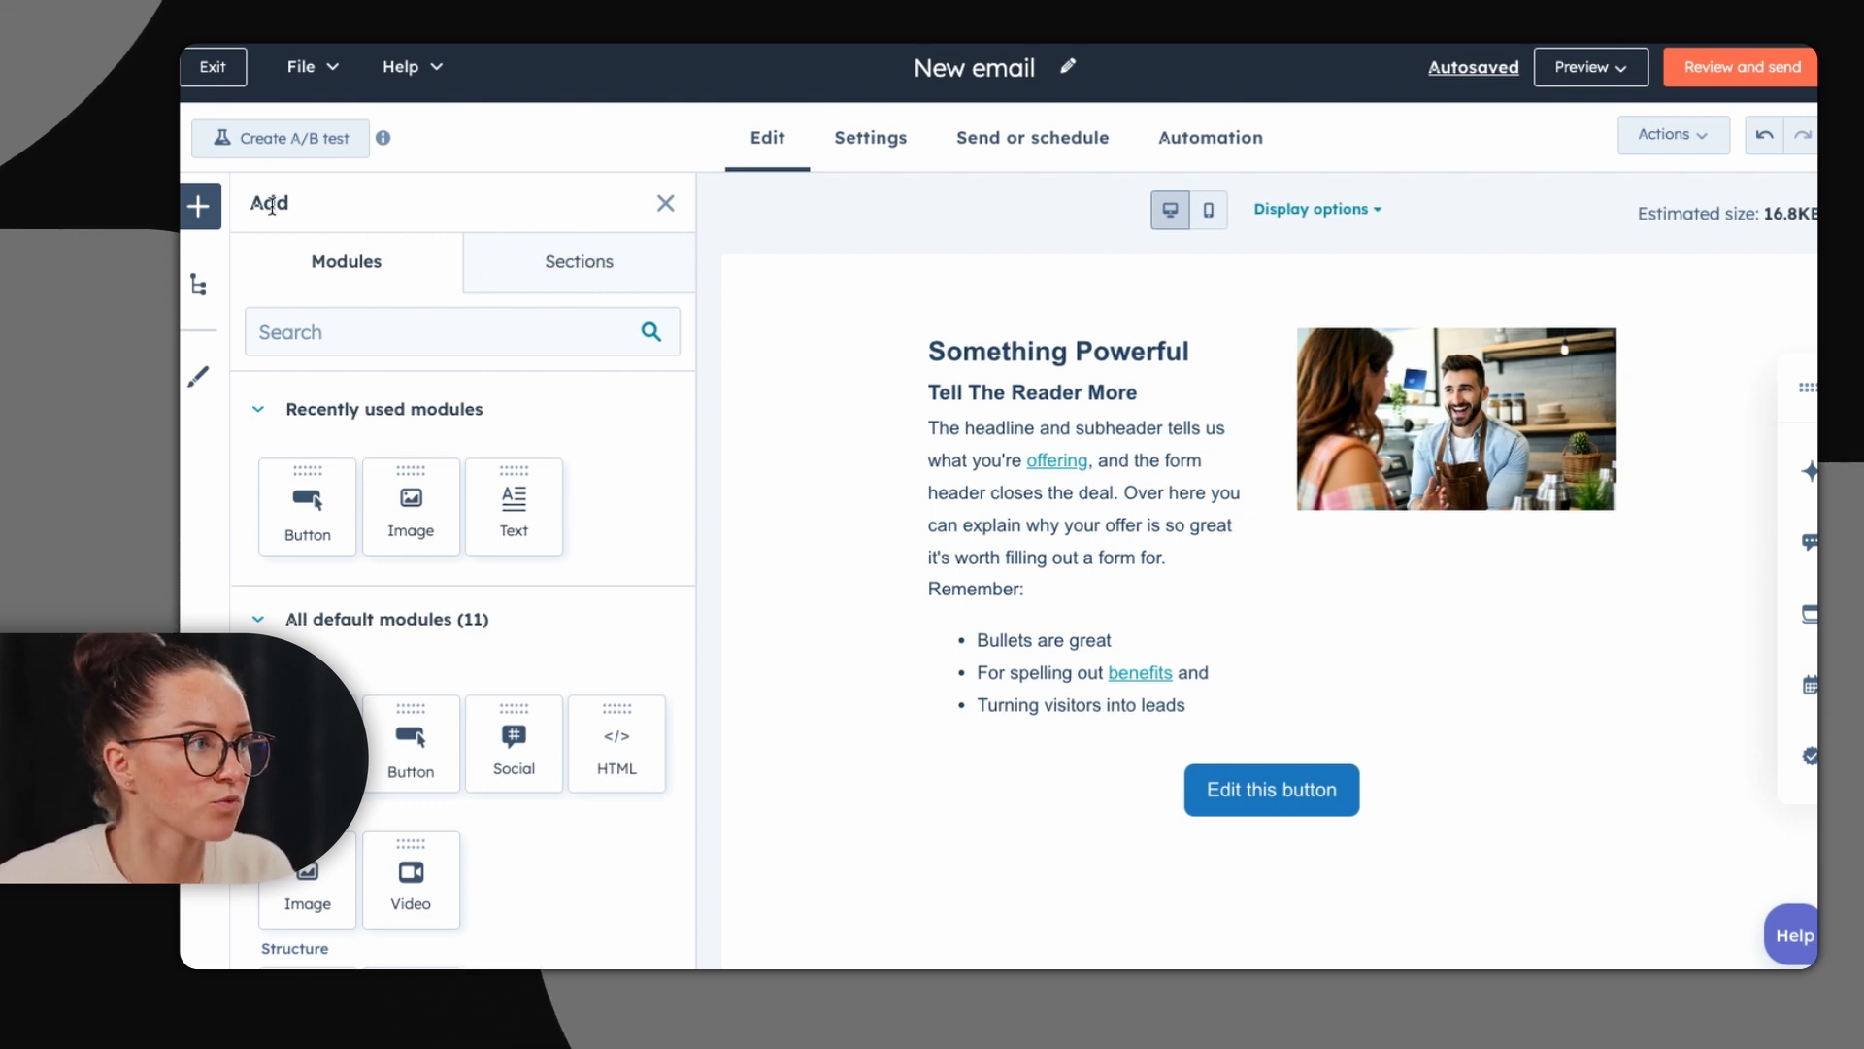
Step: Add another Text module above the existing text in the first column and replace its sample content with "Hello"
scroll(427, 508, down, 2)
drag(307, 587, 1031, 329)
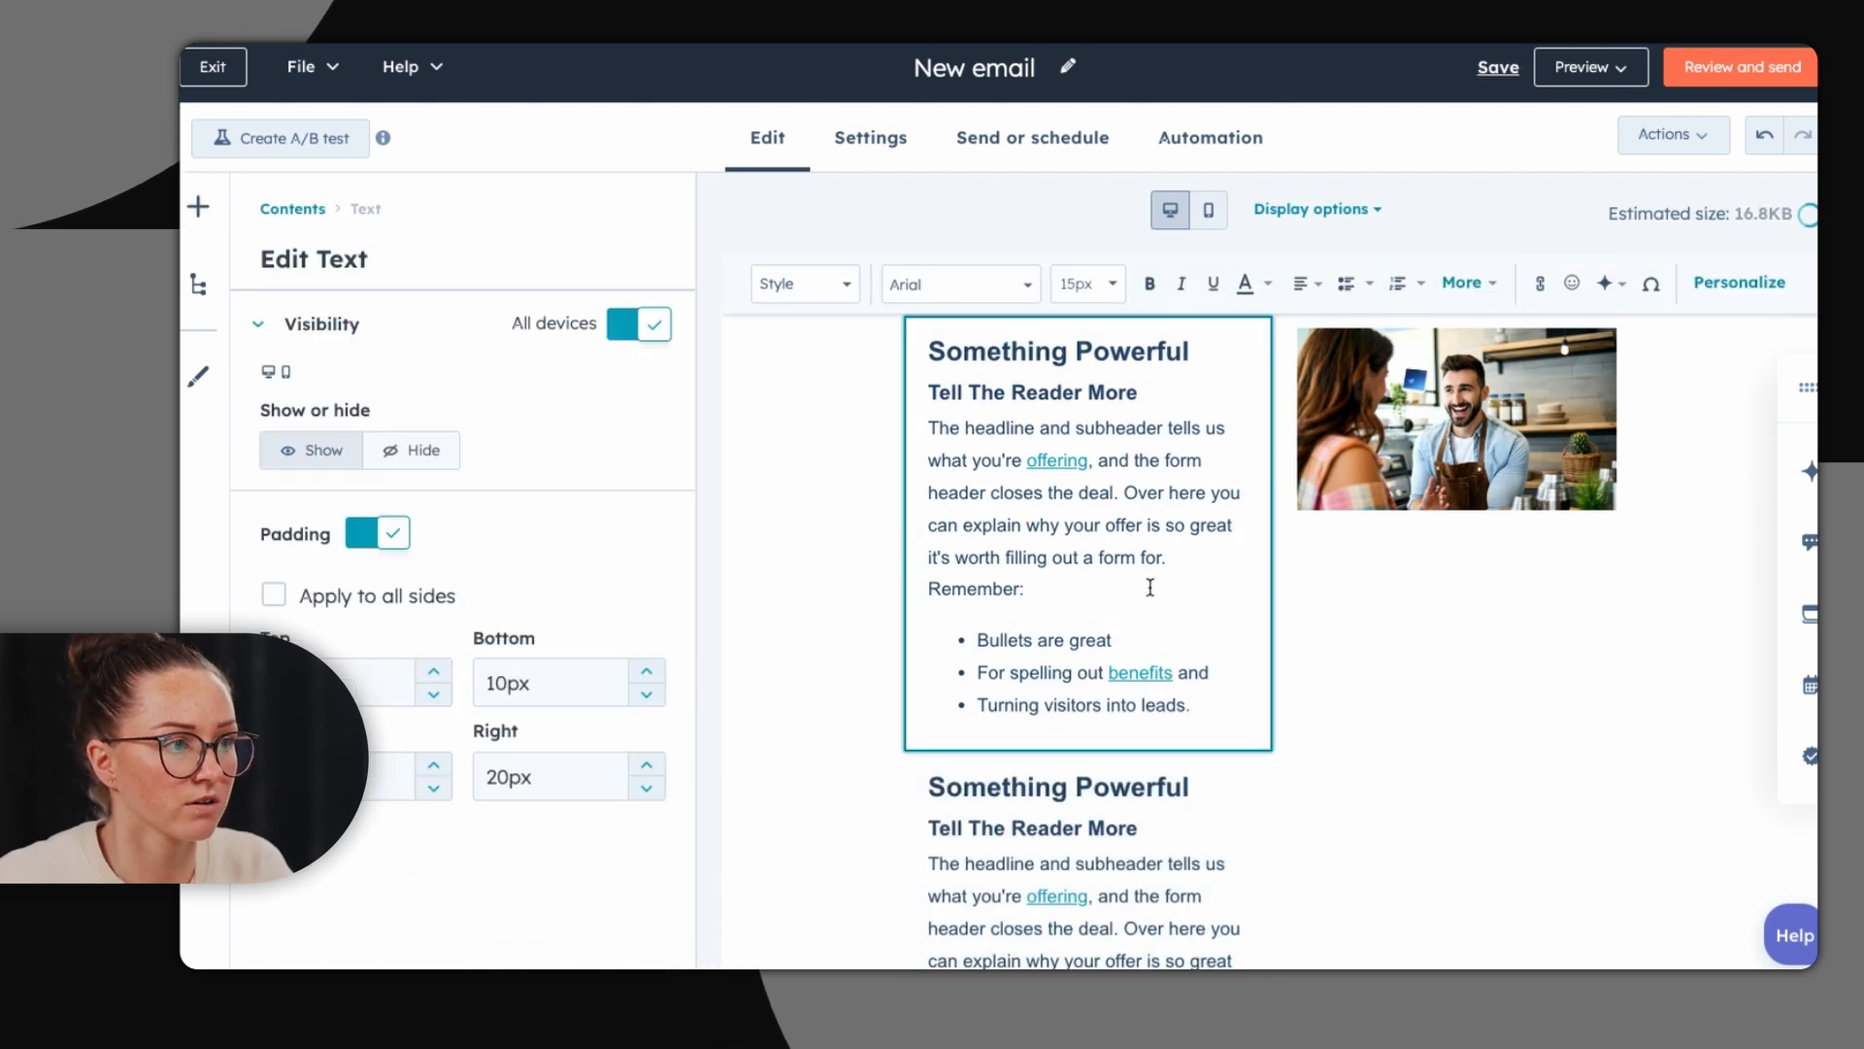
drag(1202, 705, 915, 353)
text(Hello)
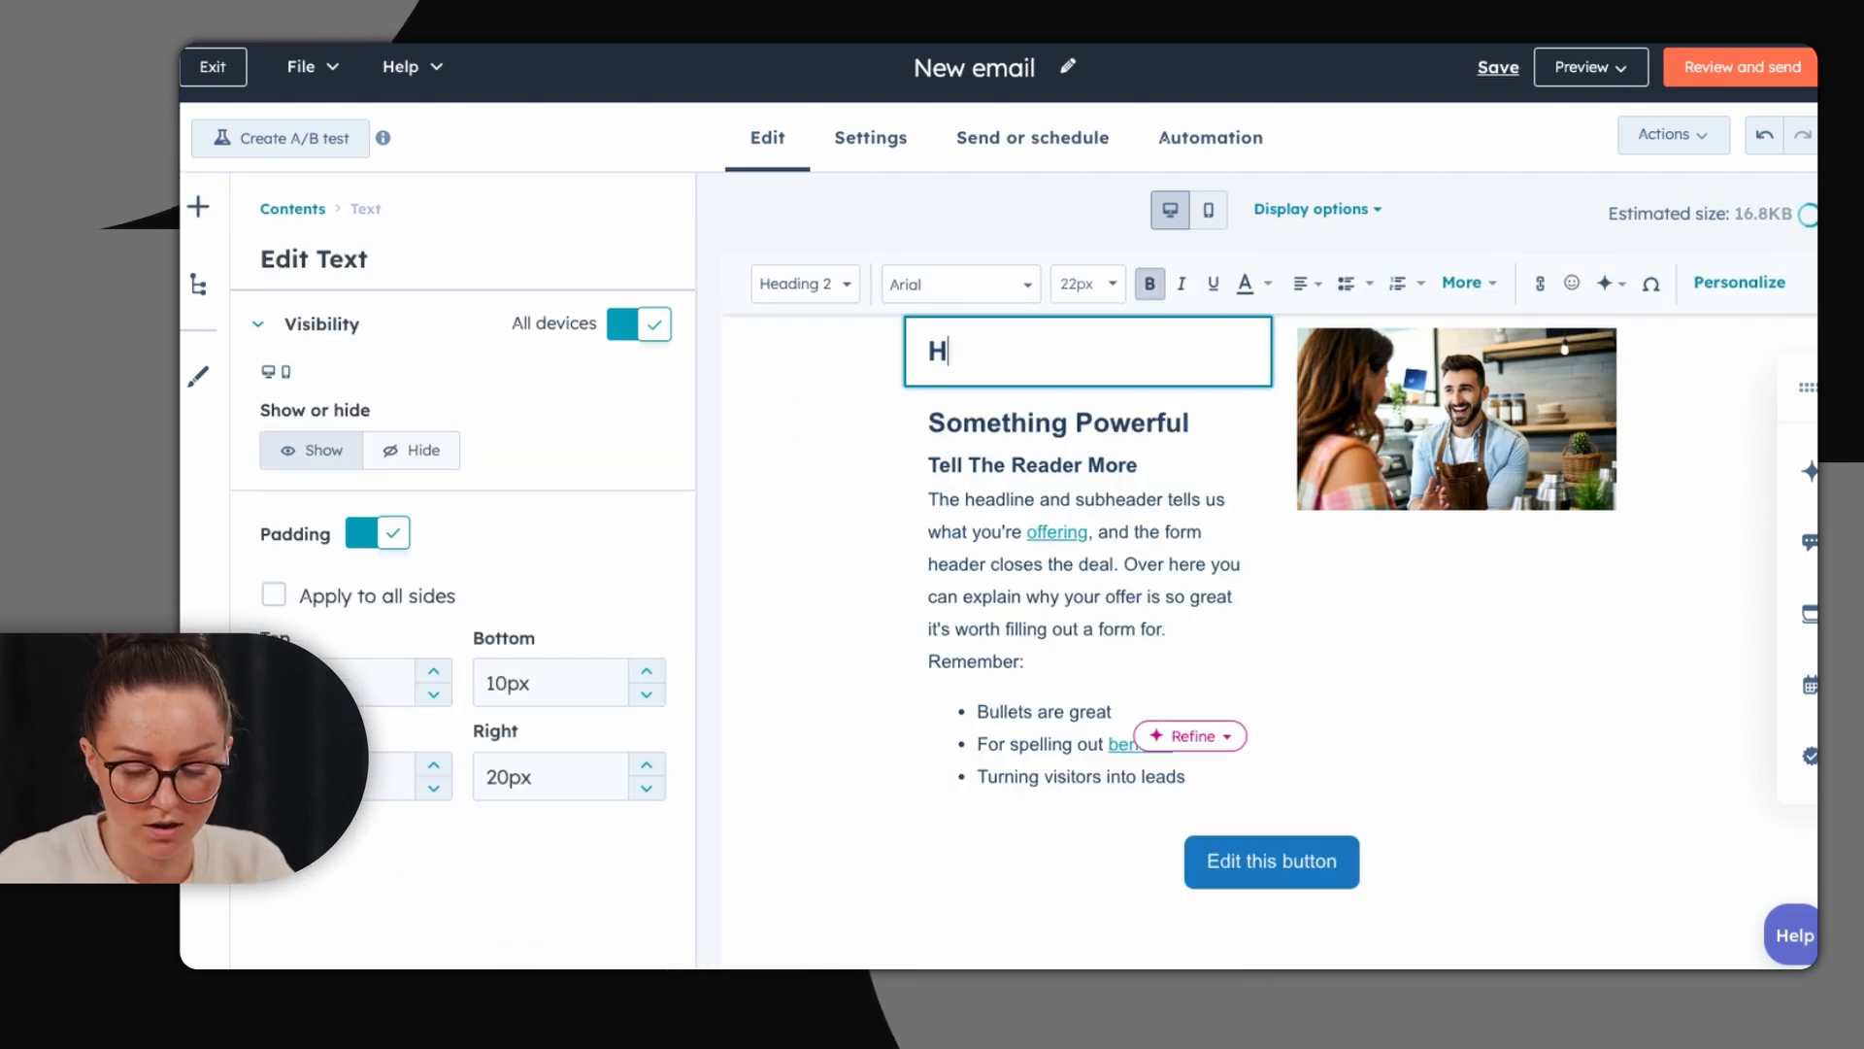
Step: Insert a personalization token after "Hello" using the Contact type and First name property, with the fallback value "there"
click(1762, 297)
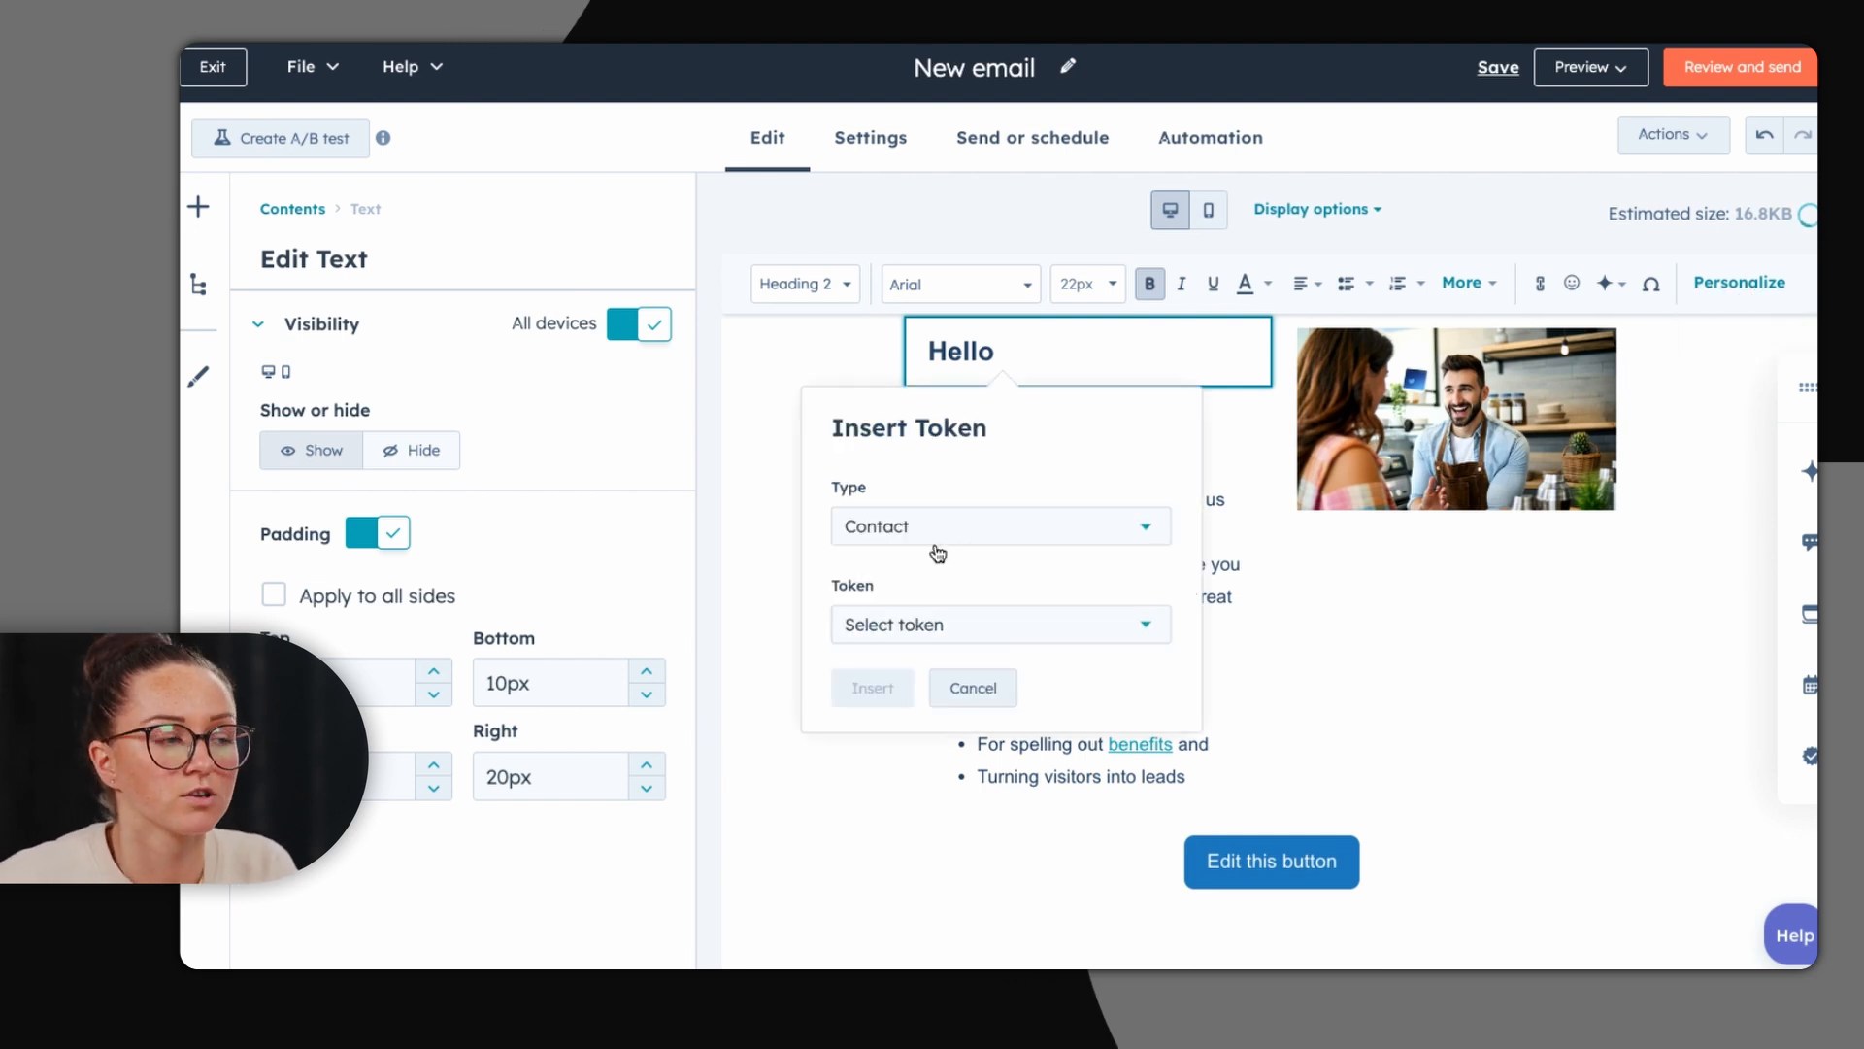
click(911, 622)
text(first)
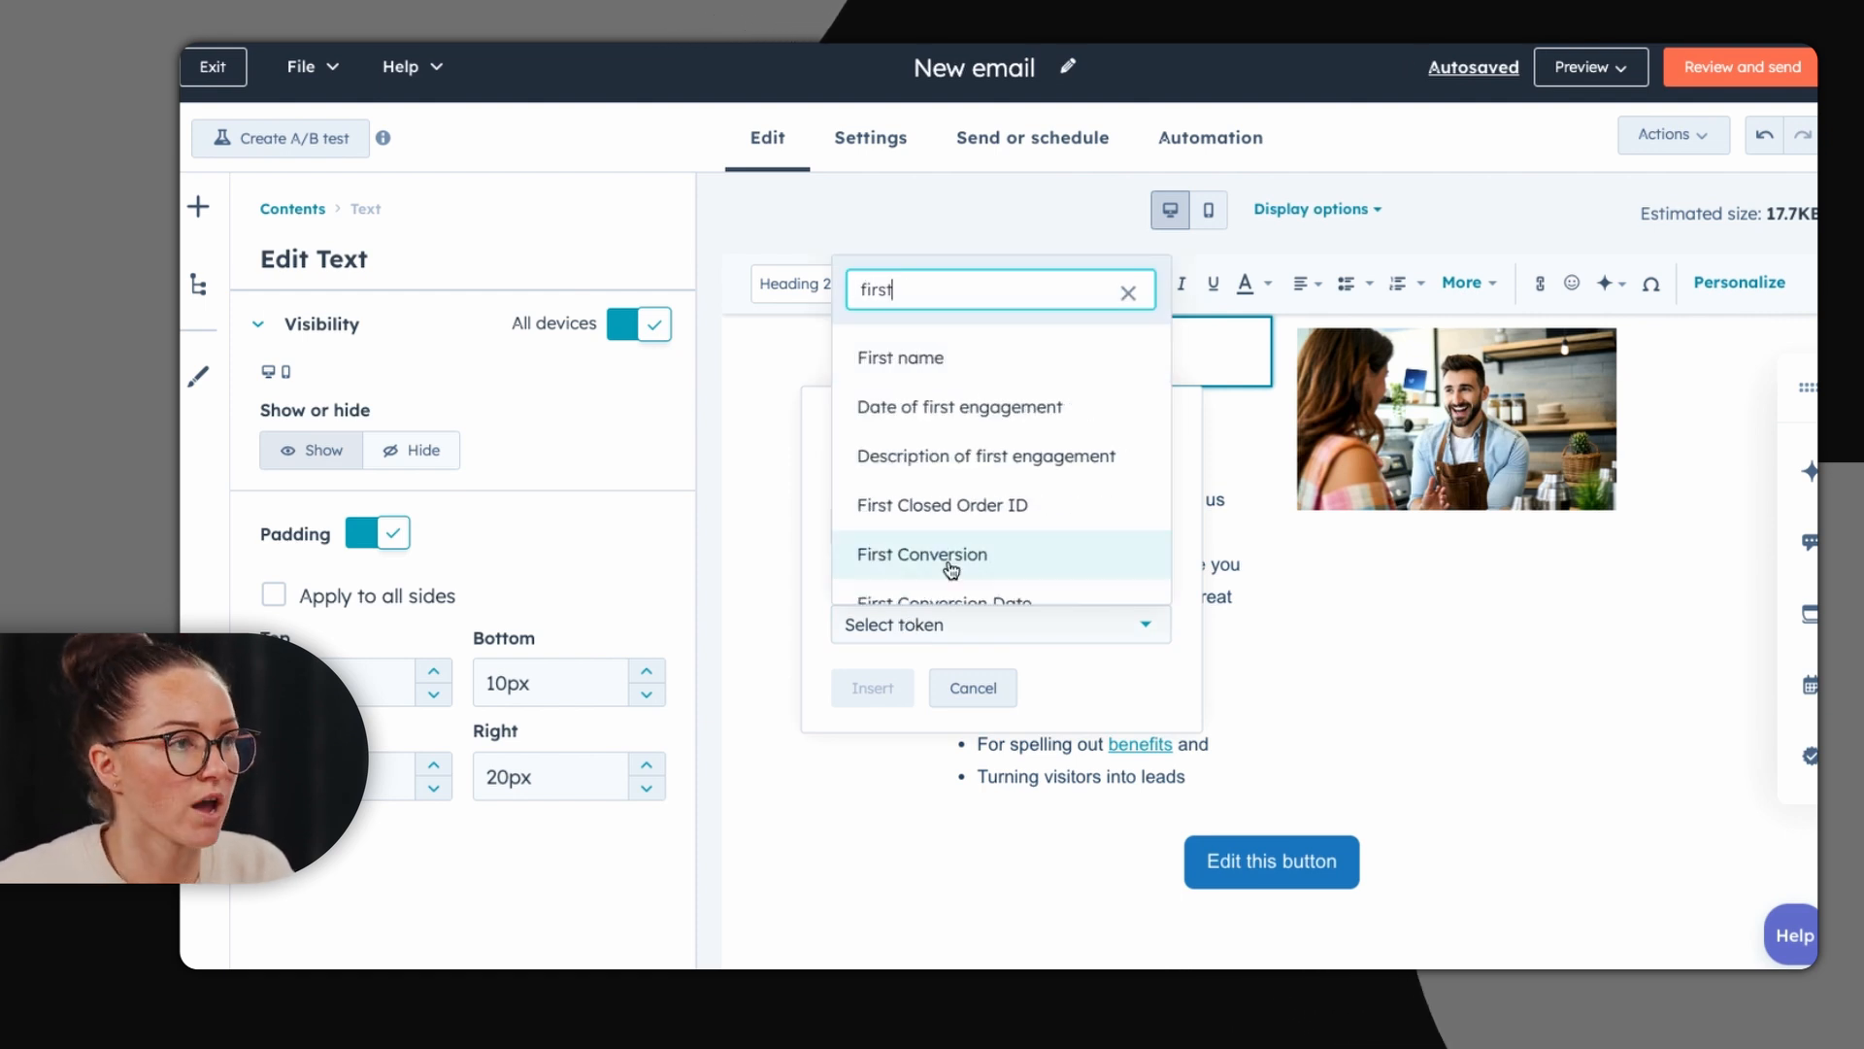
click(1003, 374)
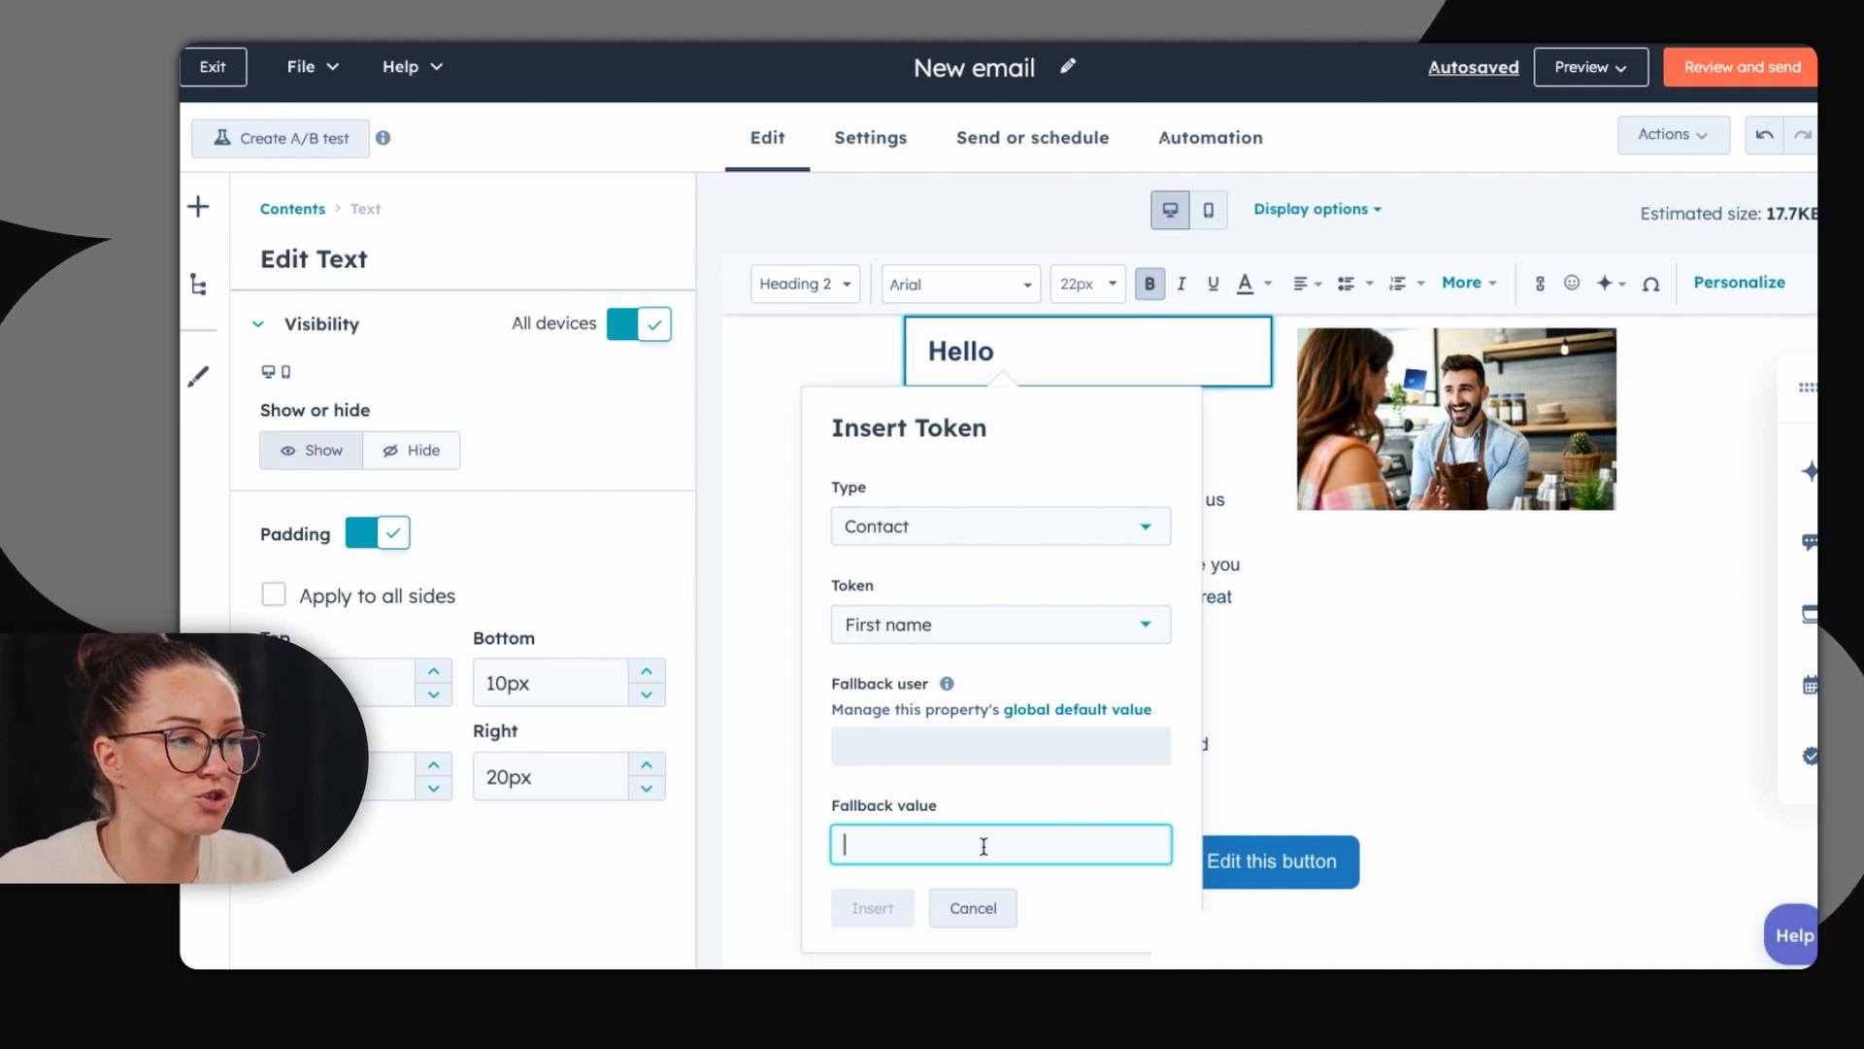
text(there)
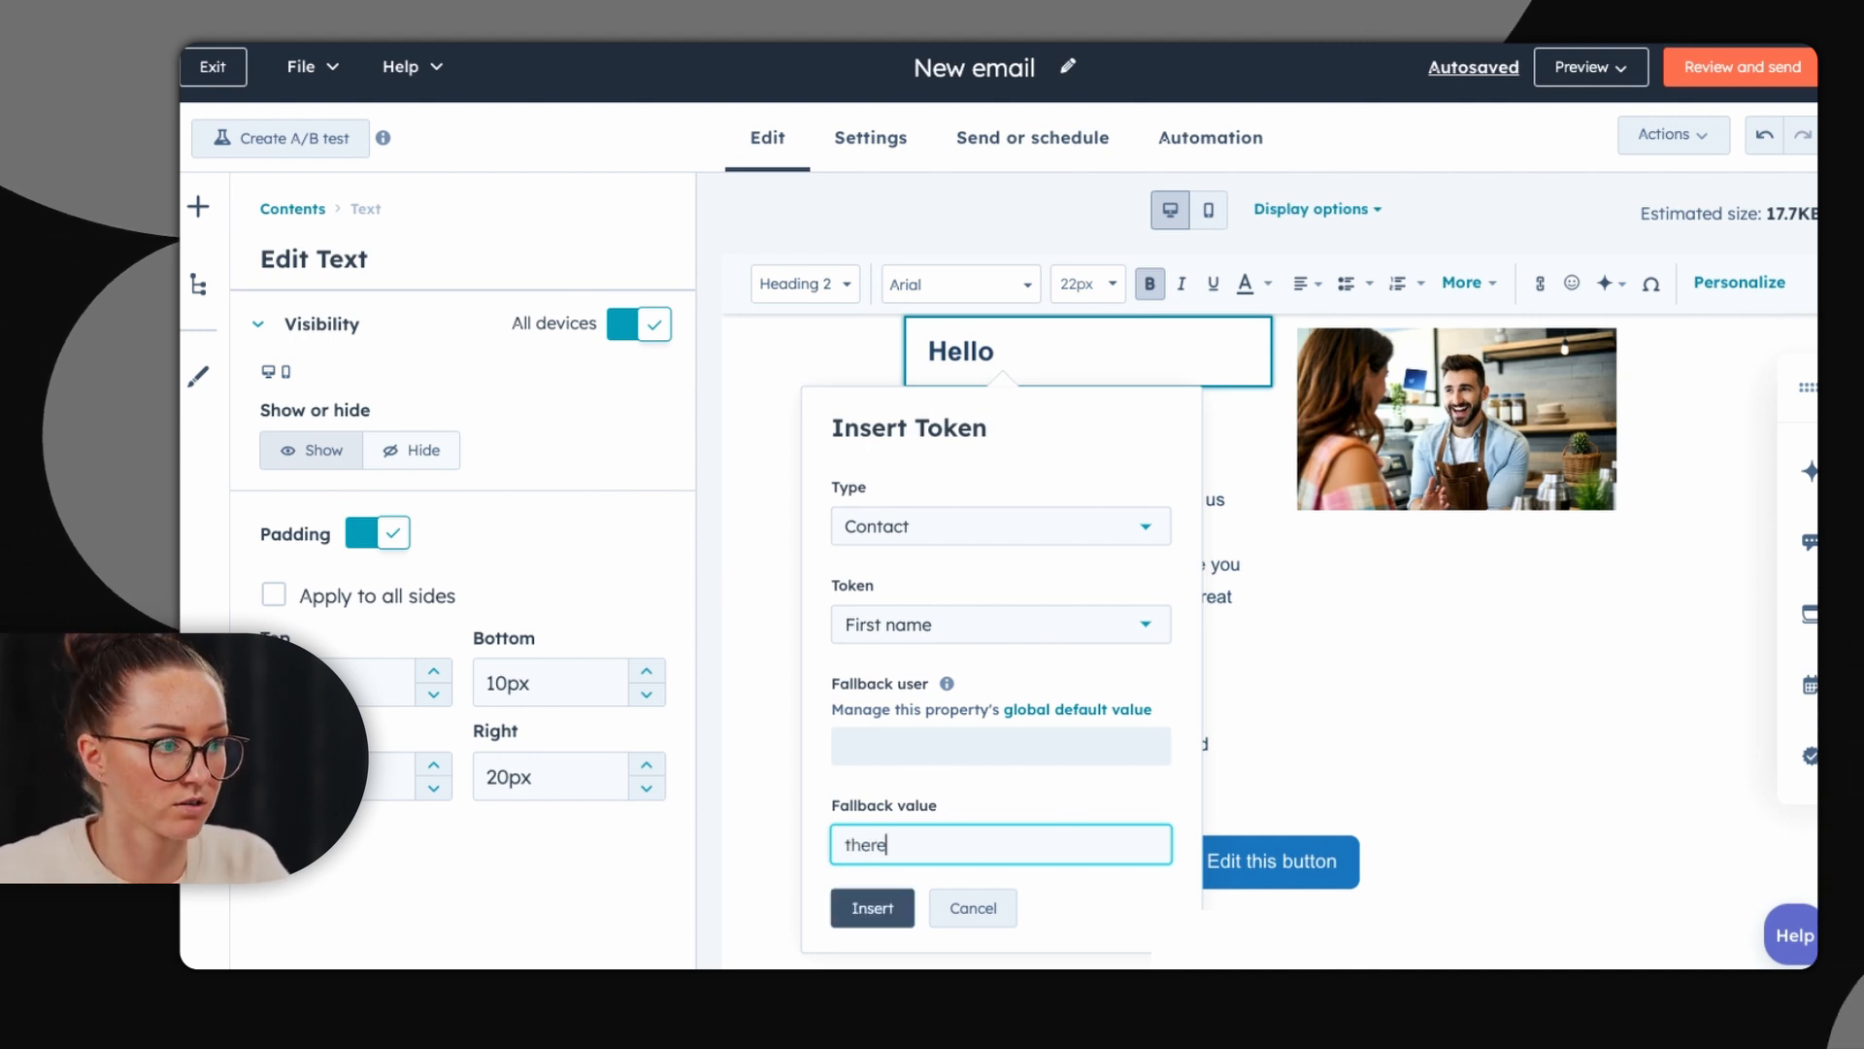
click(874, 907)
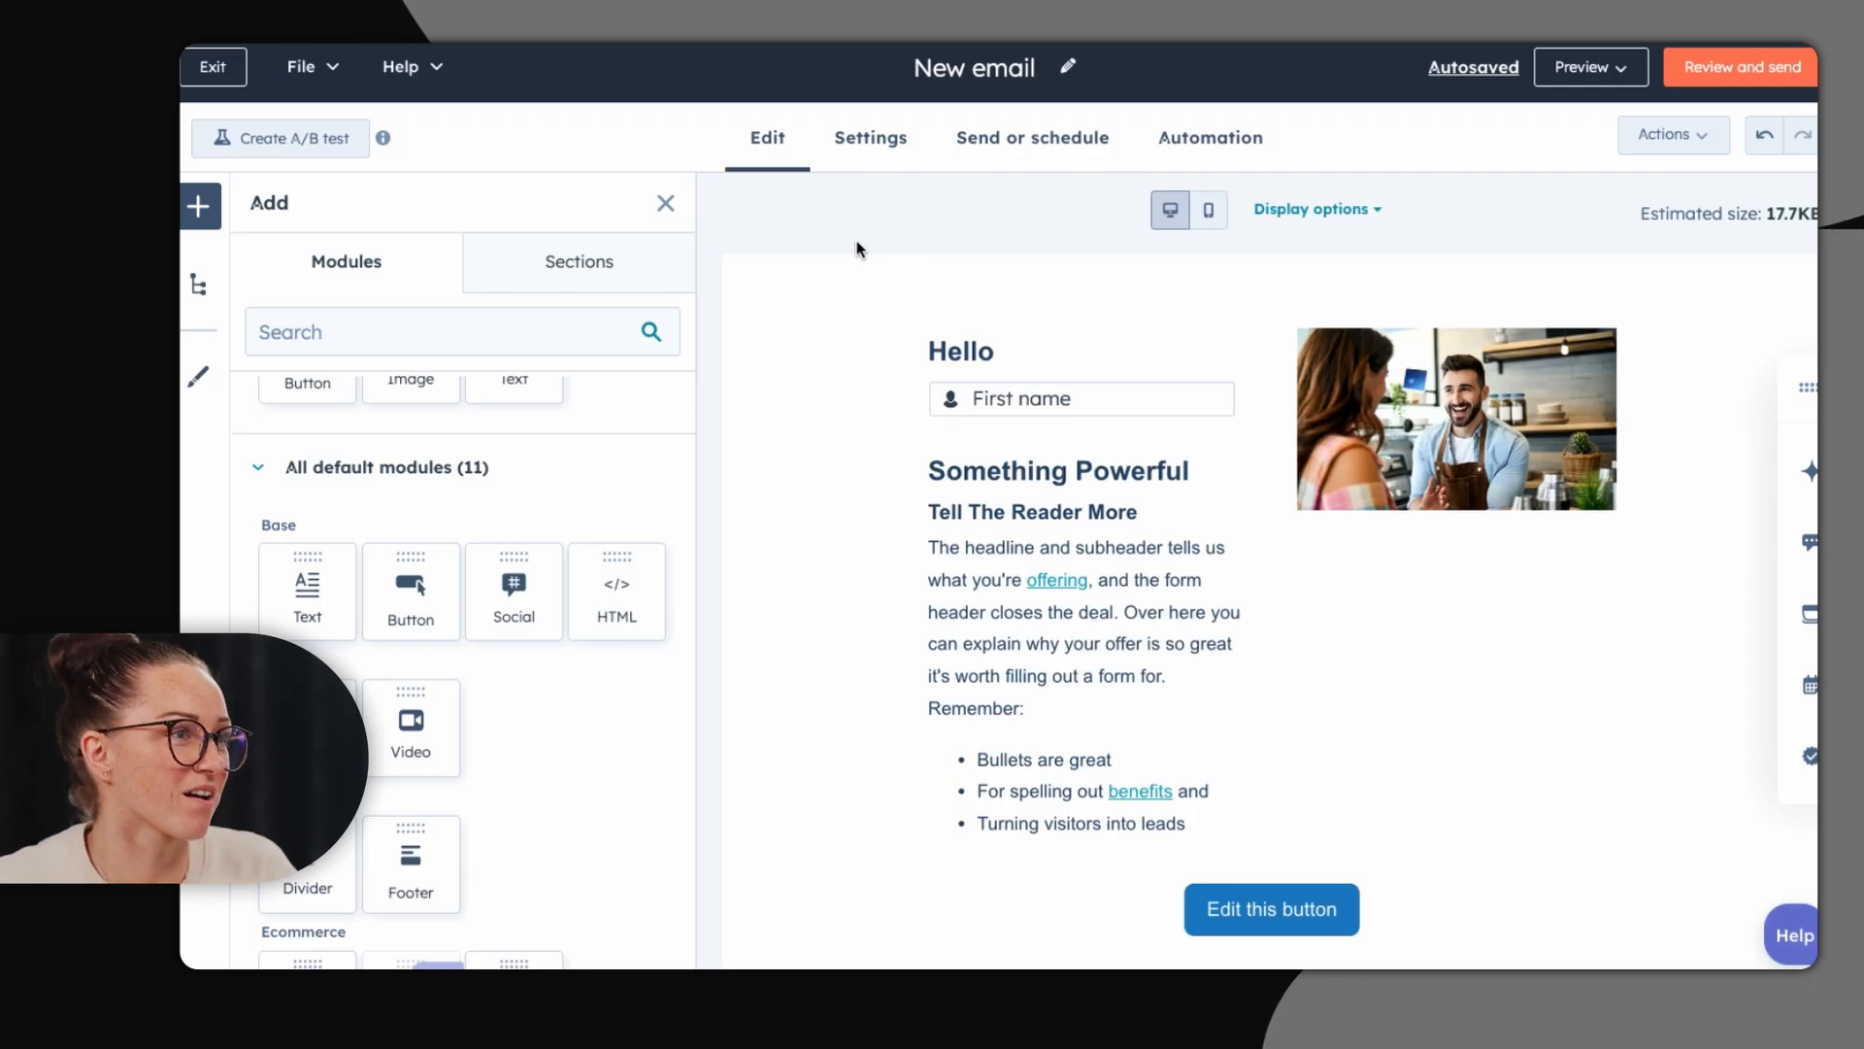
Step: Review the email's settings, including the sender details, subject line, preview text, internal name, language and subscription type
click(869, 150)
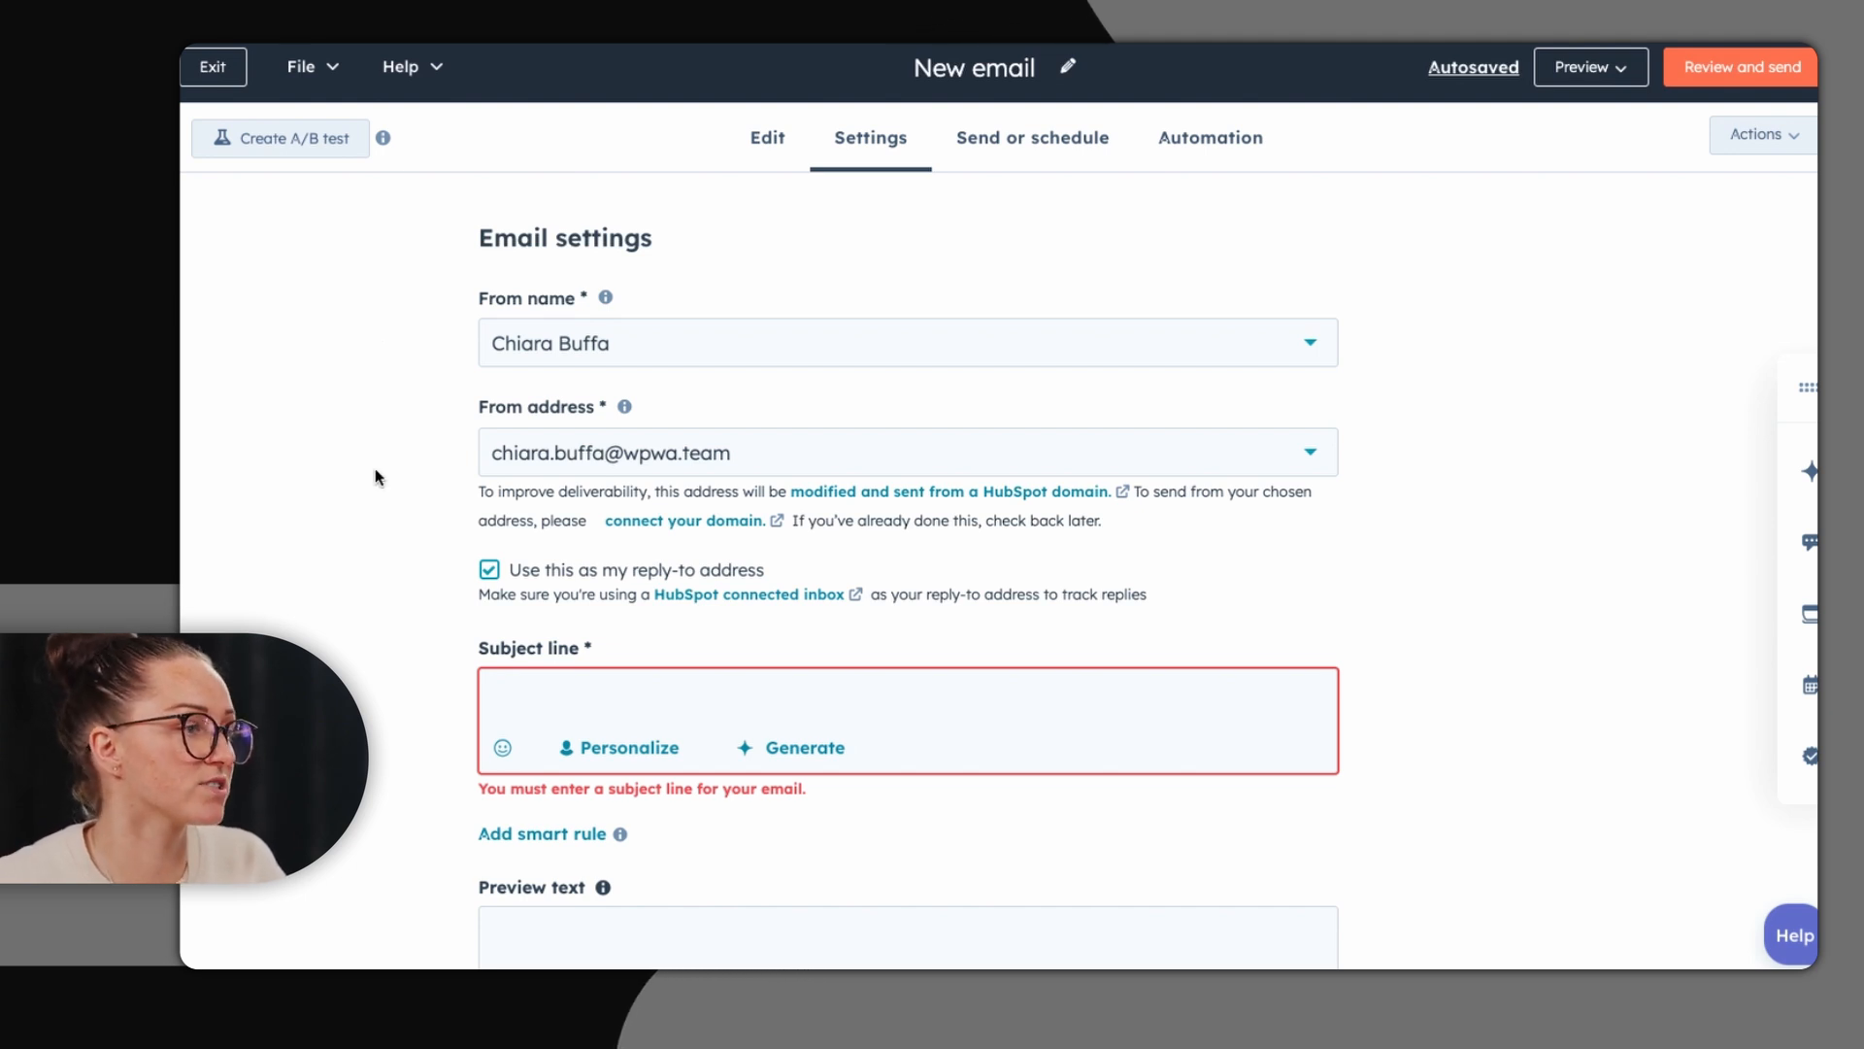
scroll(375, 468, down, 2)
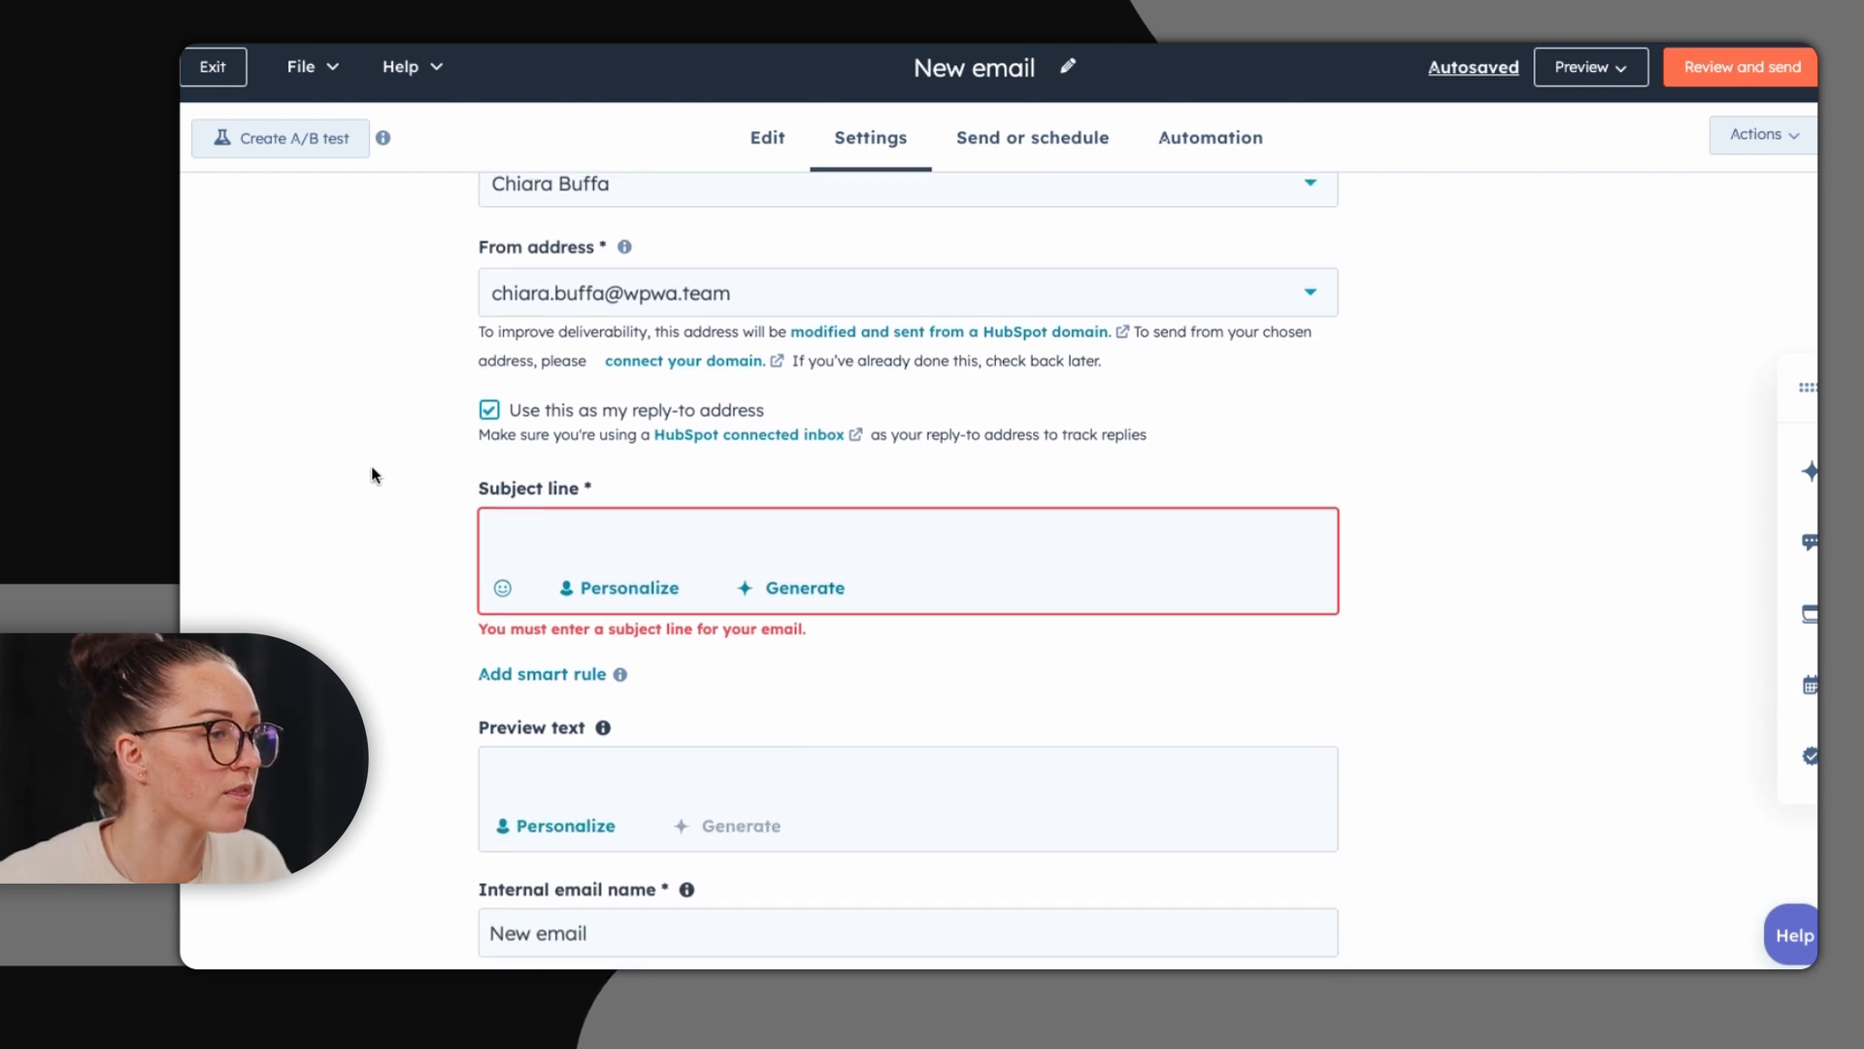
click(523, 517)
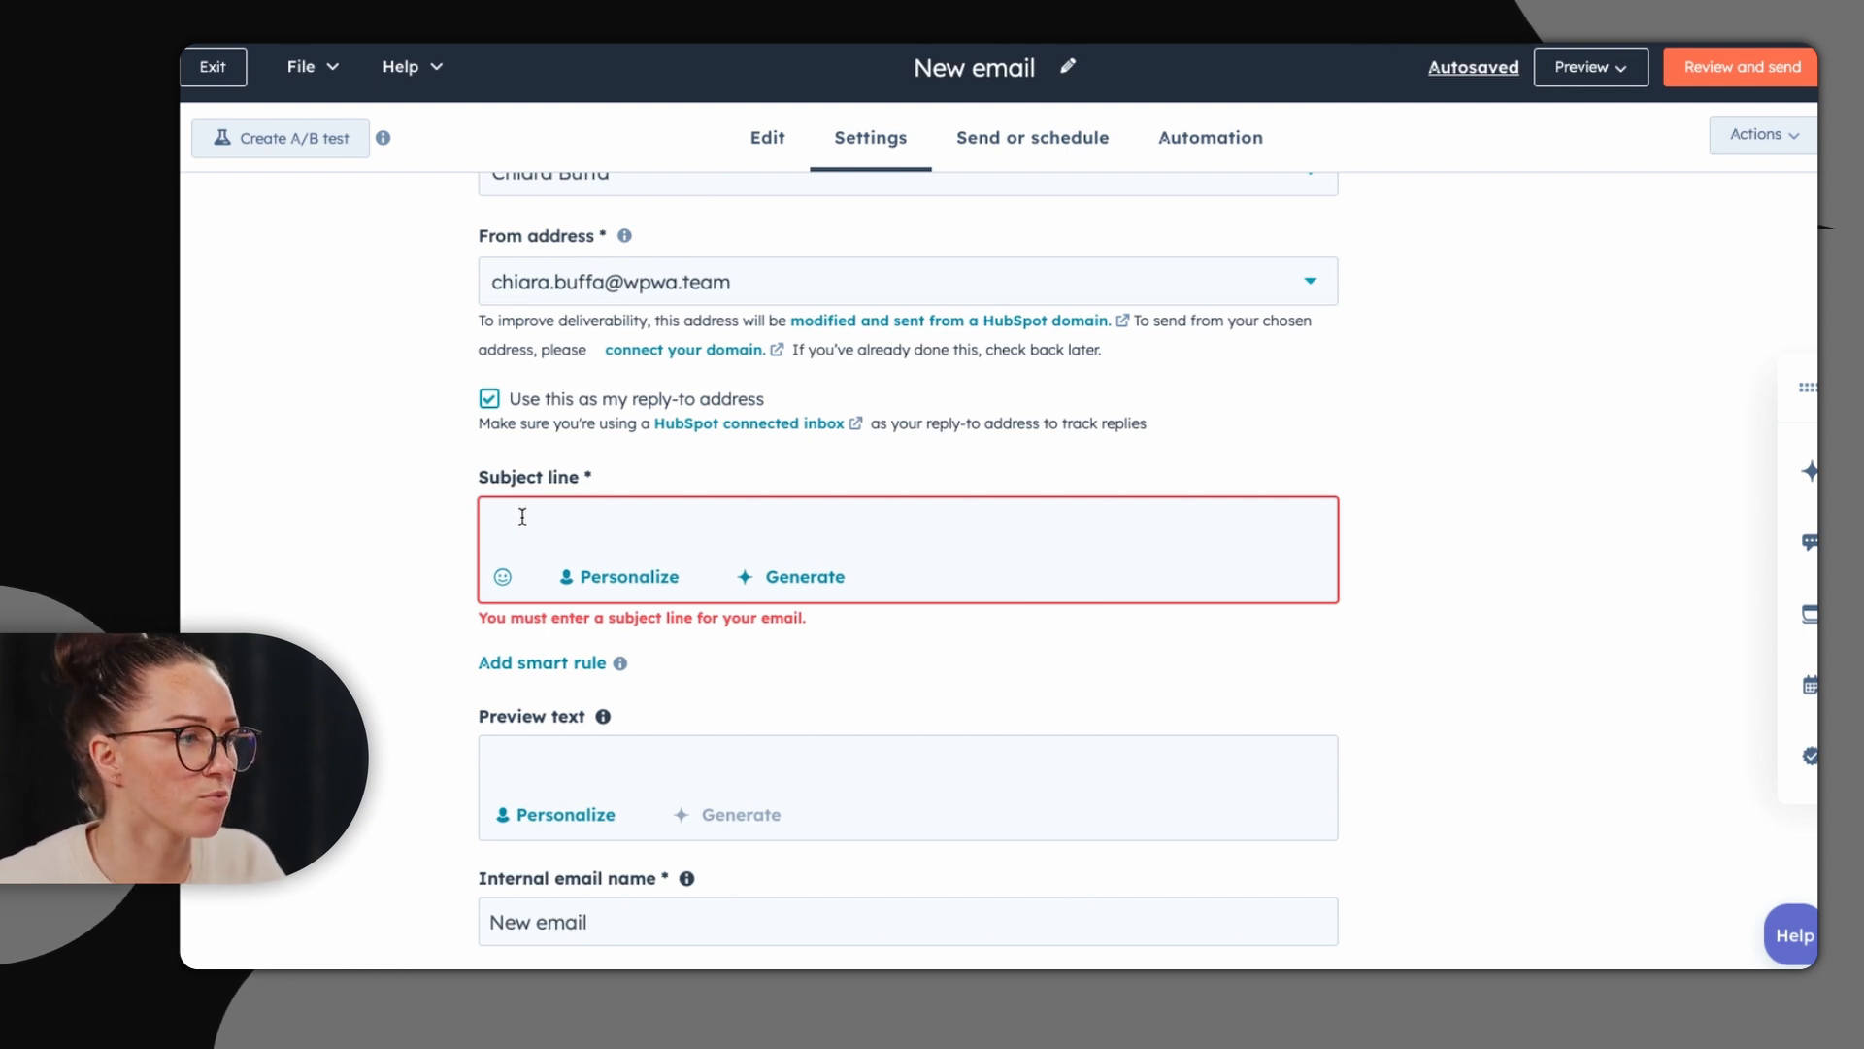
scroll(388, 536, up, 1)
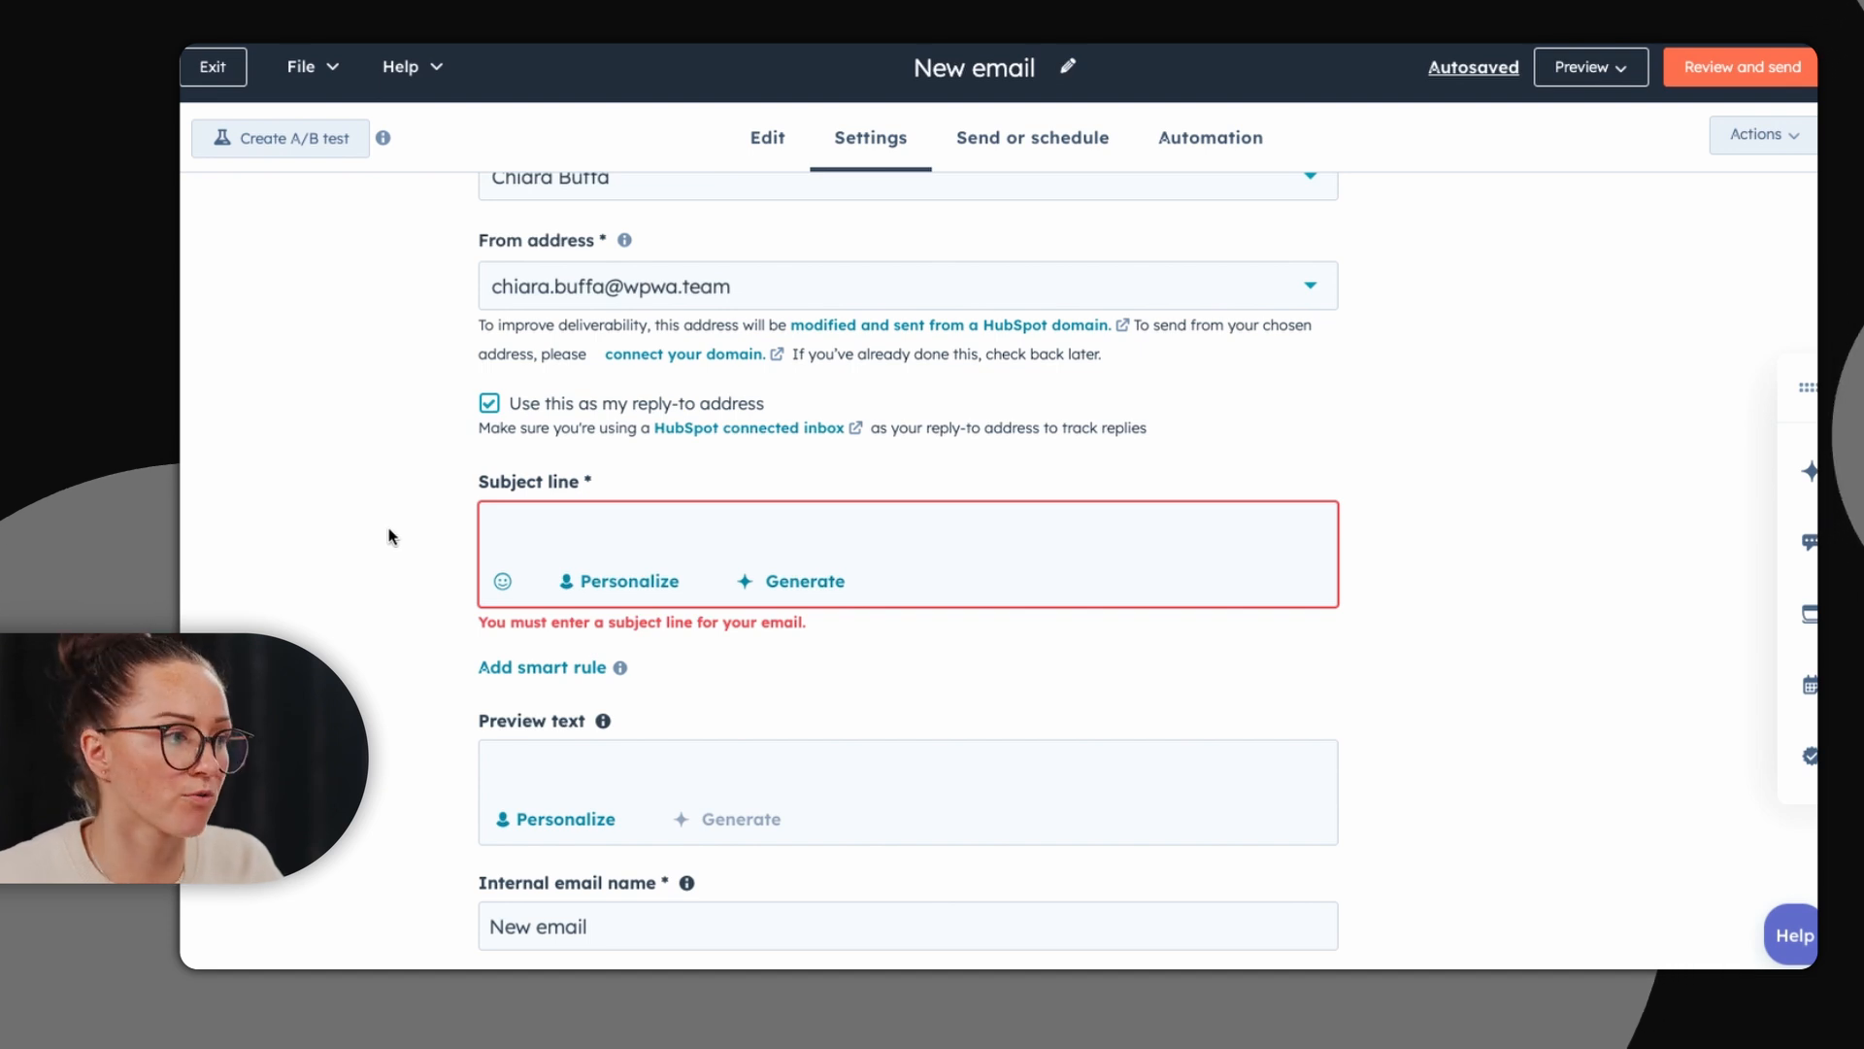
click(529, 762)
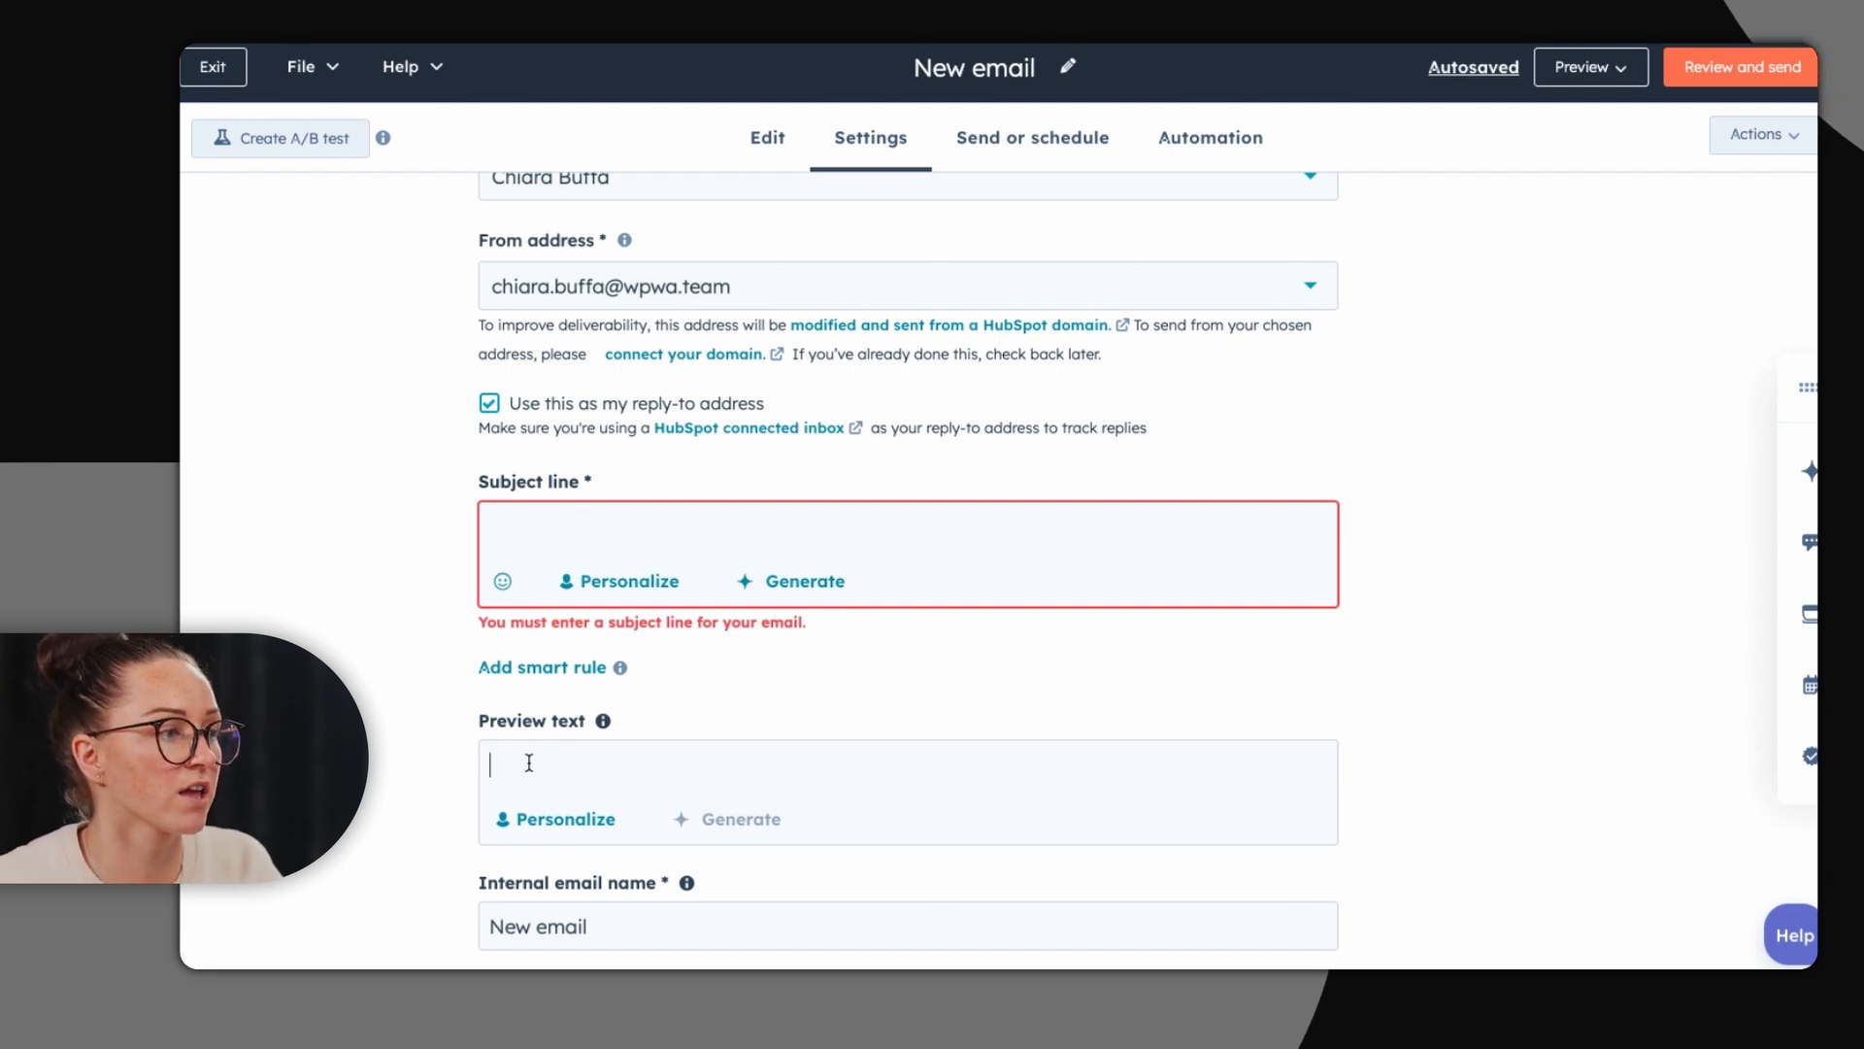
scroll(371, 583, down, 4)
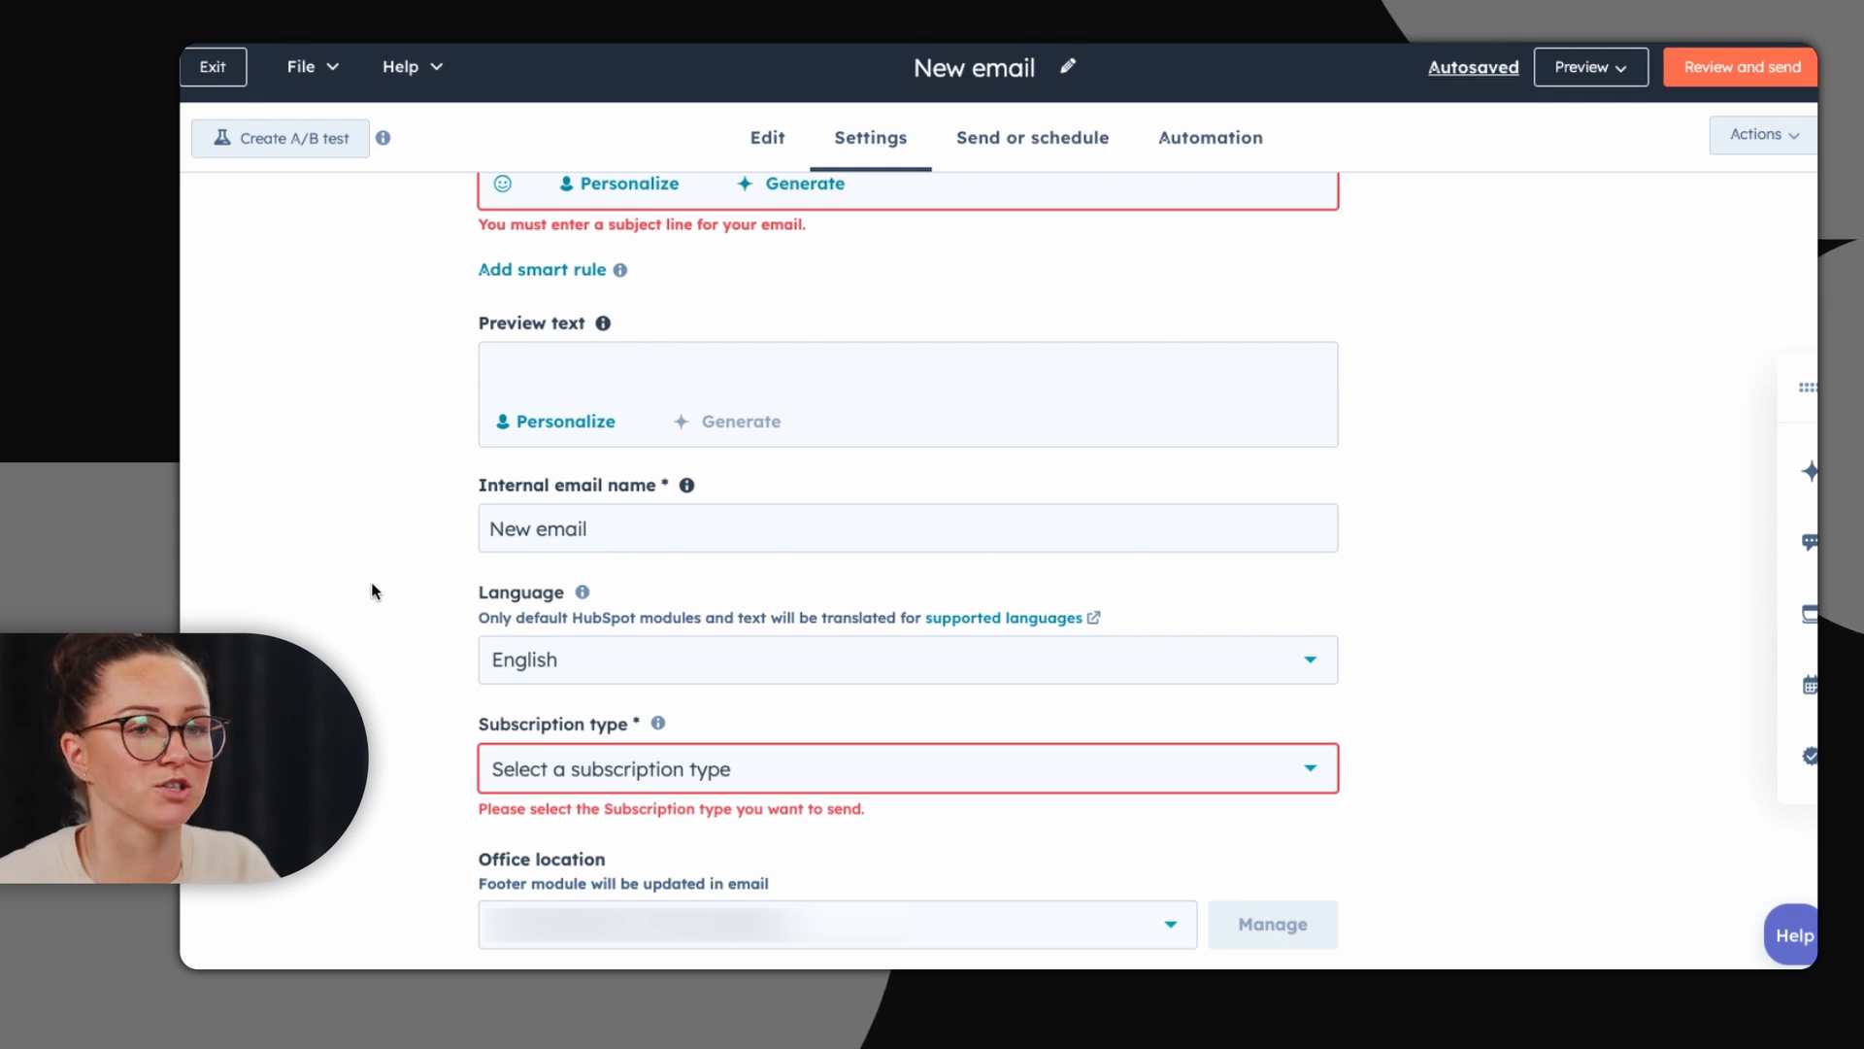
scroll(1100, 225, up, 5)
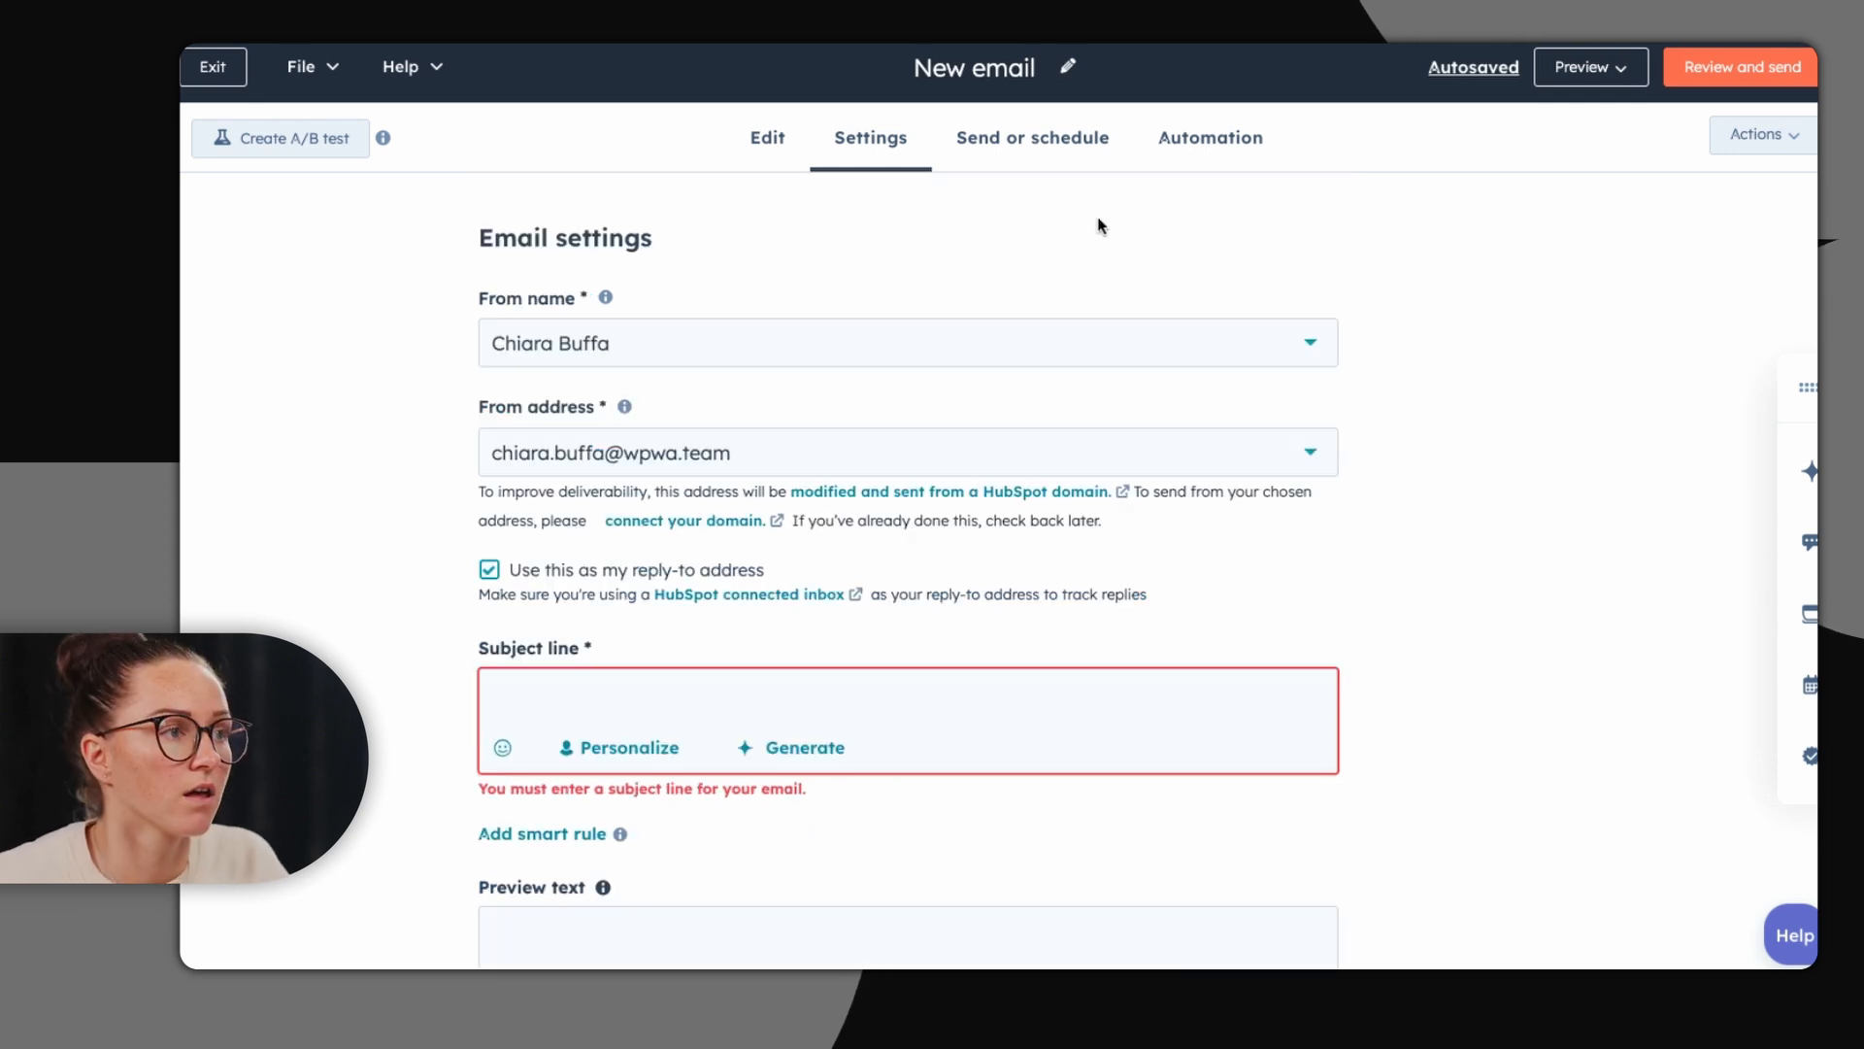
Step: Set the recipients to the Test 2024 list, exclude the Bounce List, and choose the "Schedule for later" sending option
click(1007, 145)
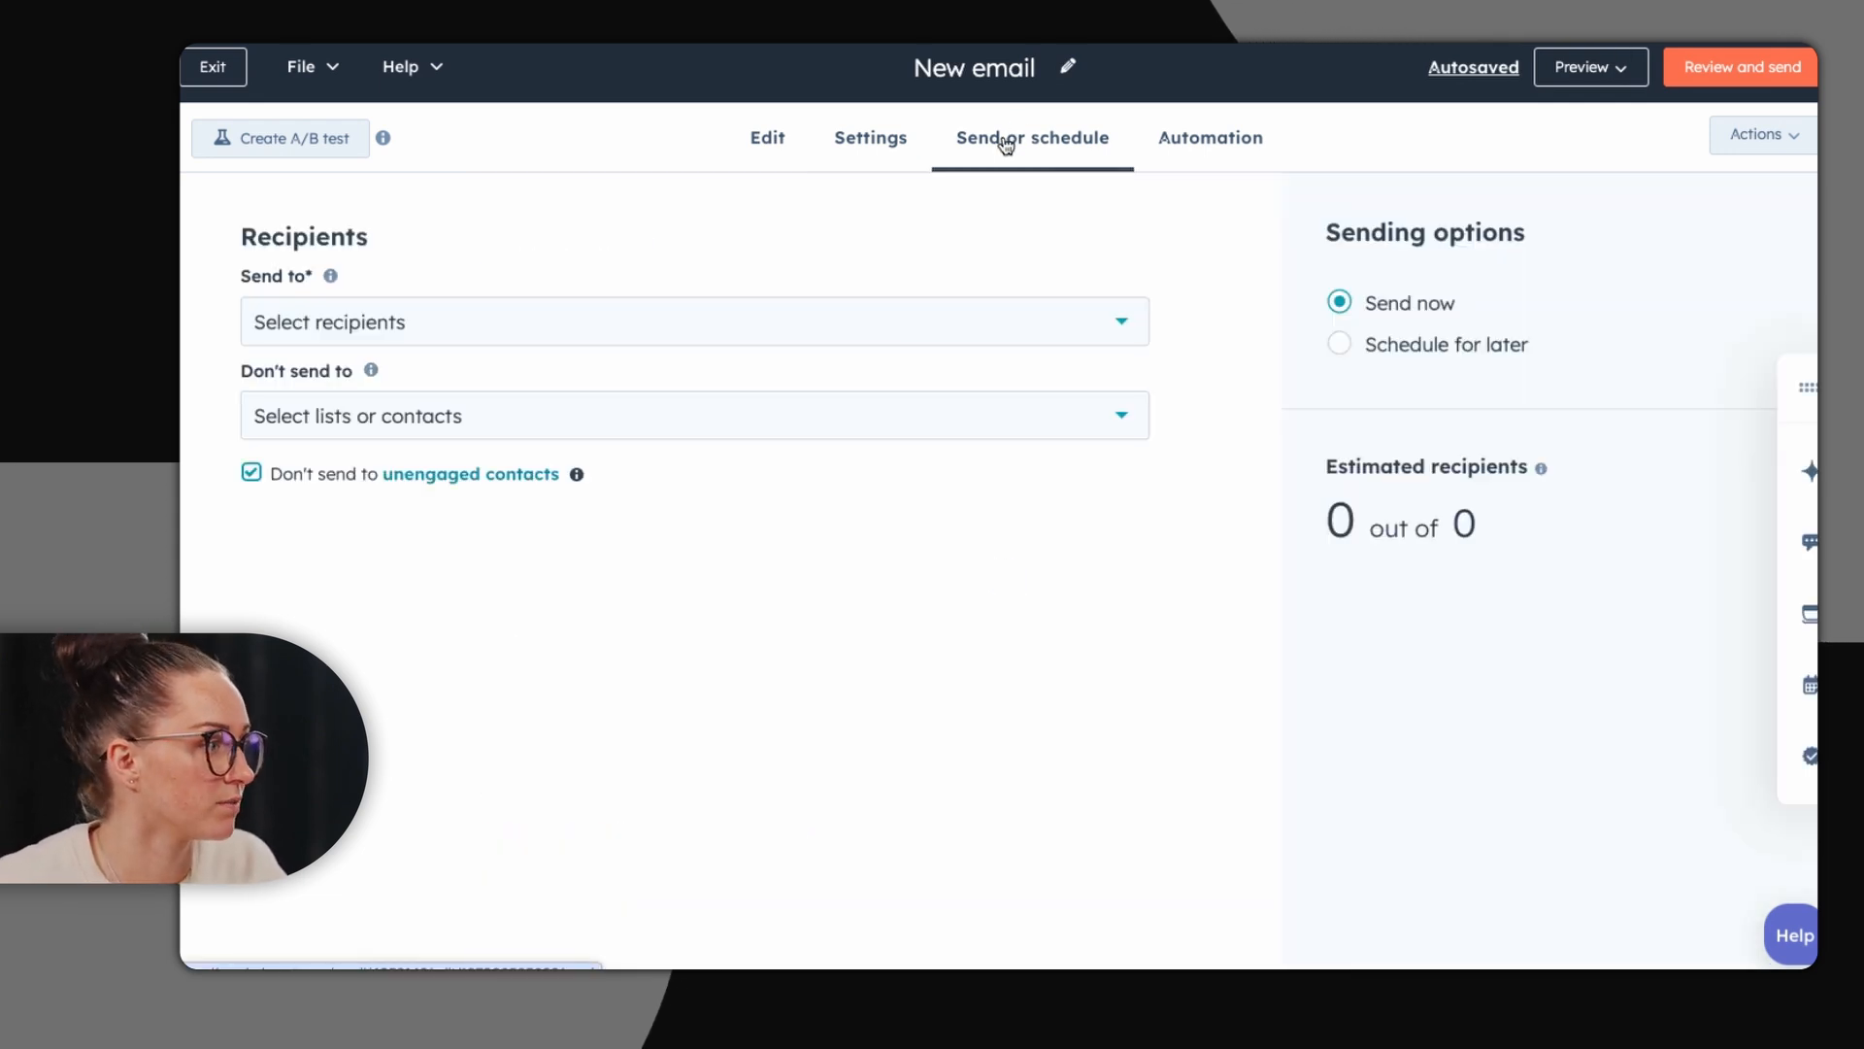
click(534, 335)
click(304, 741)
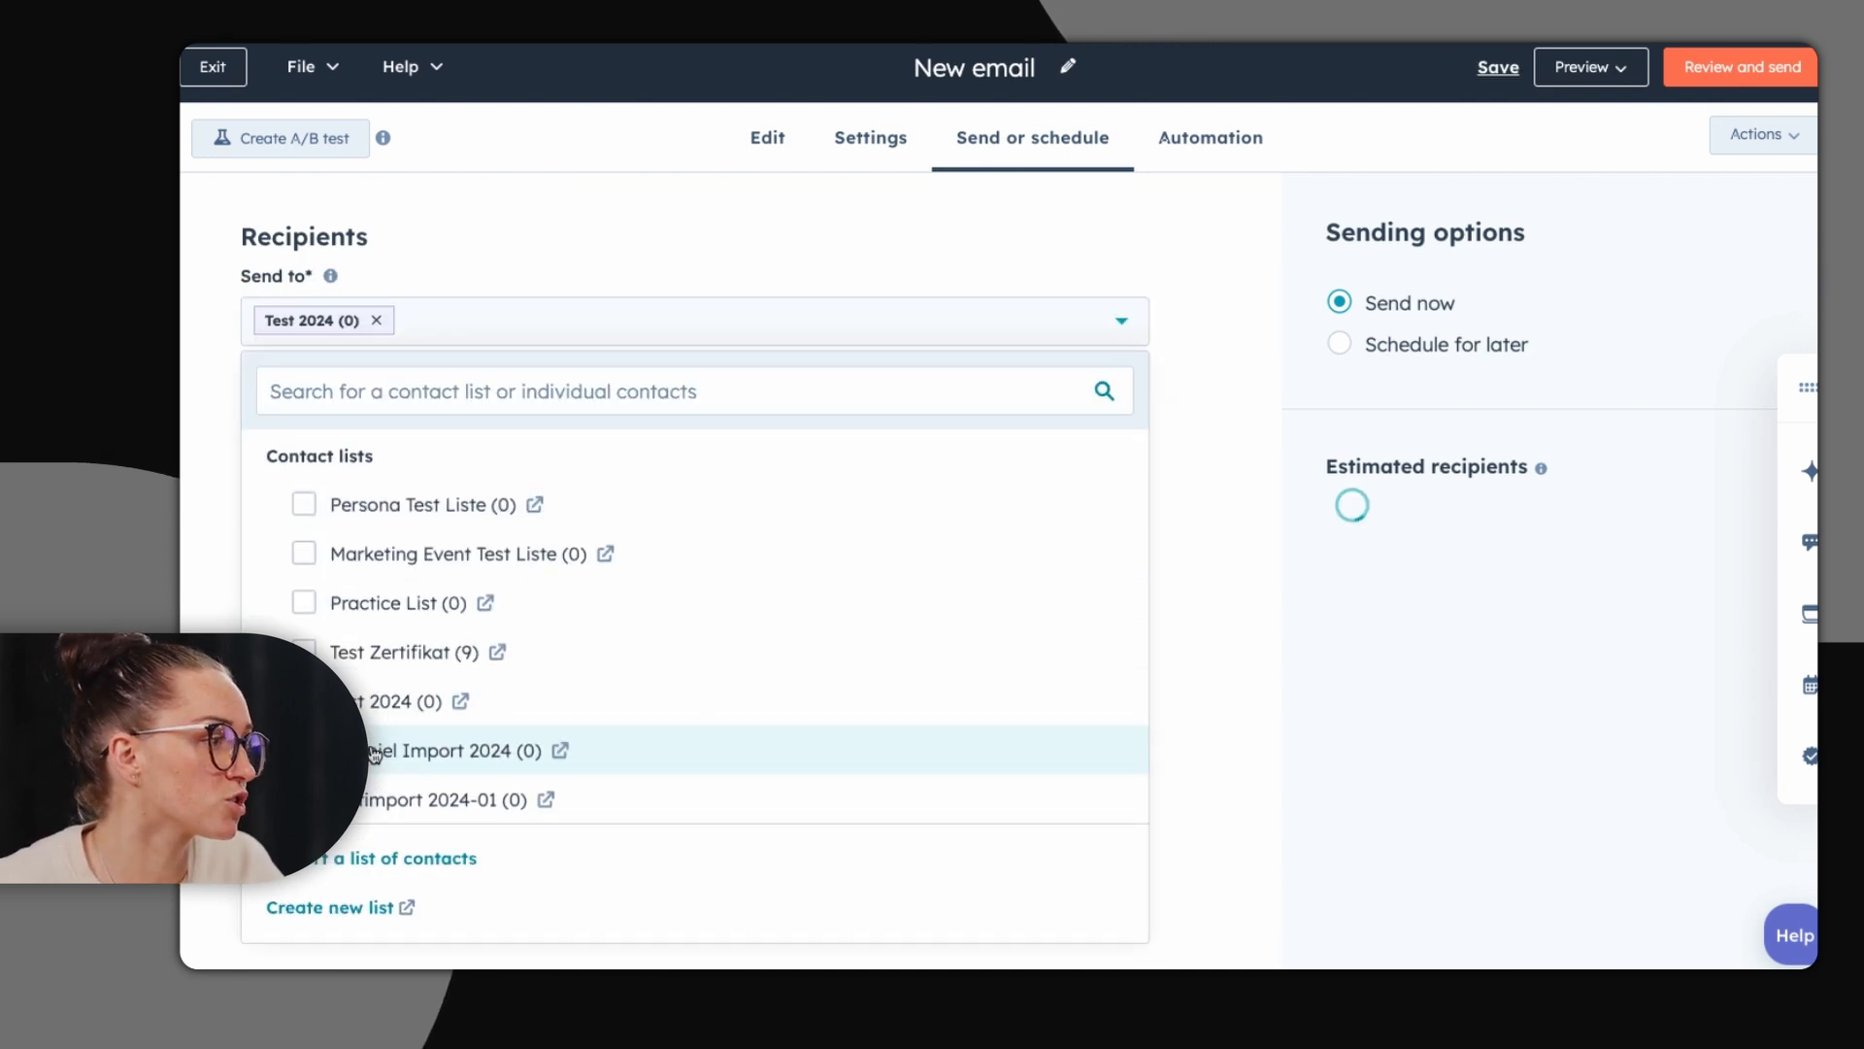
click(229, 489)
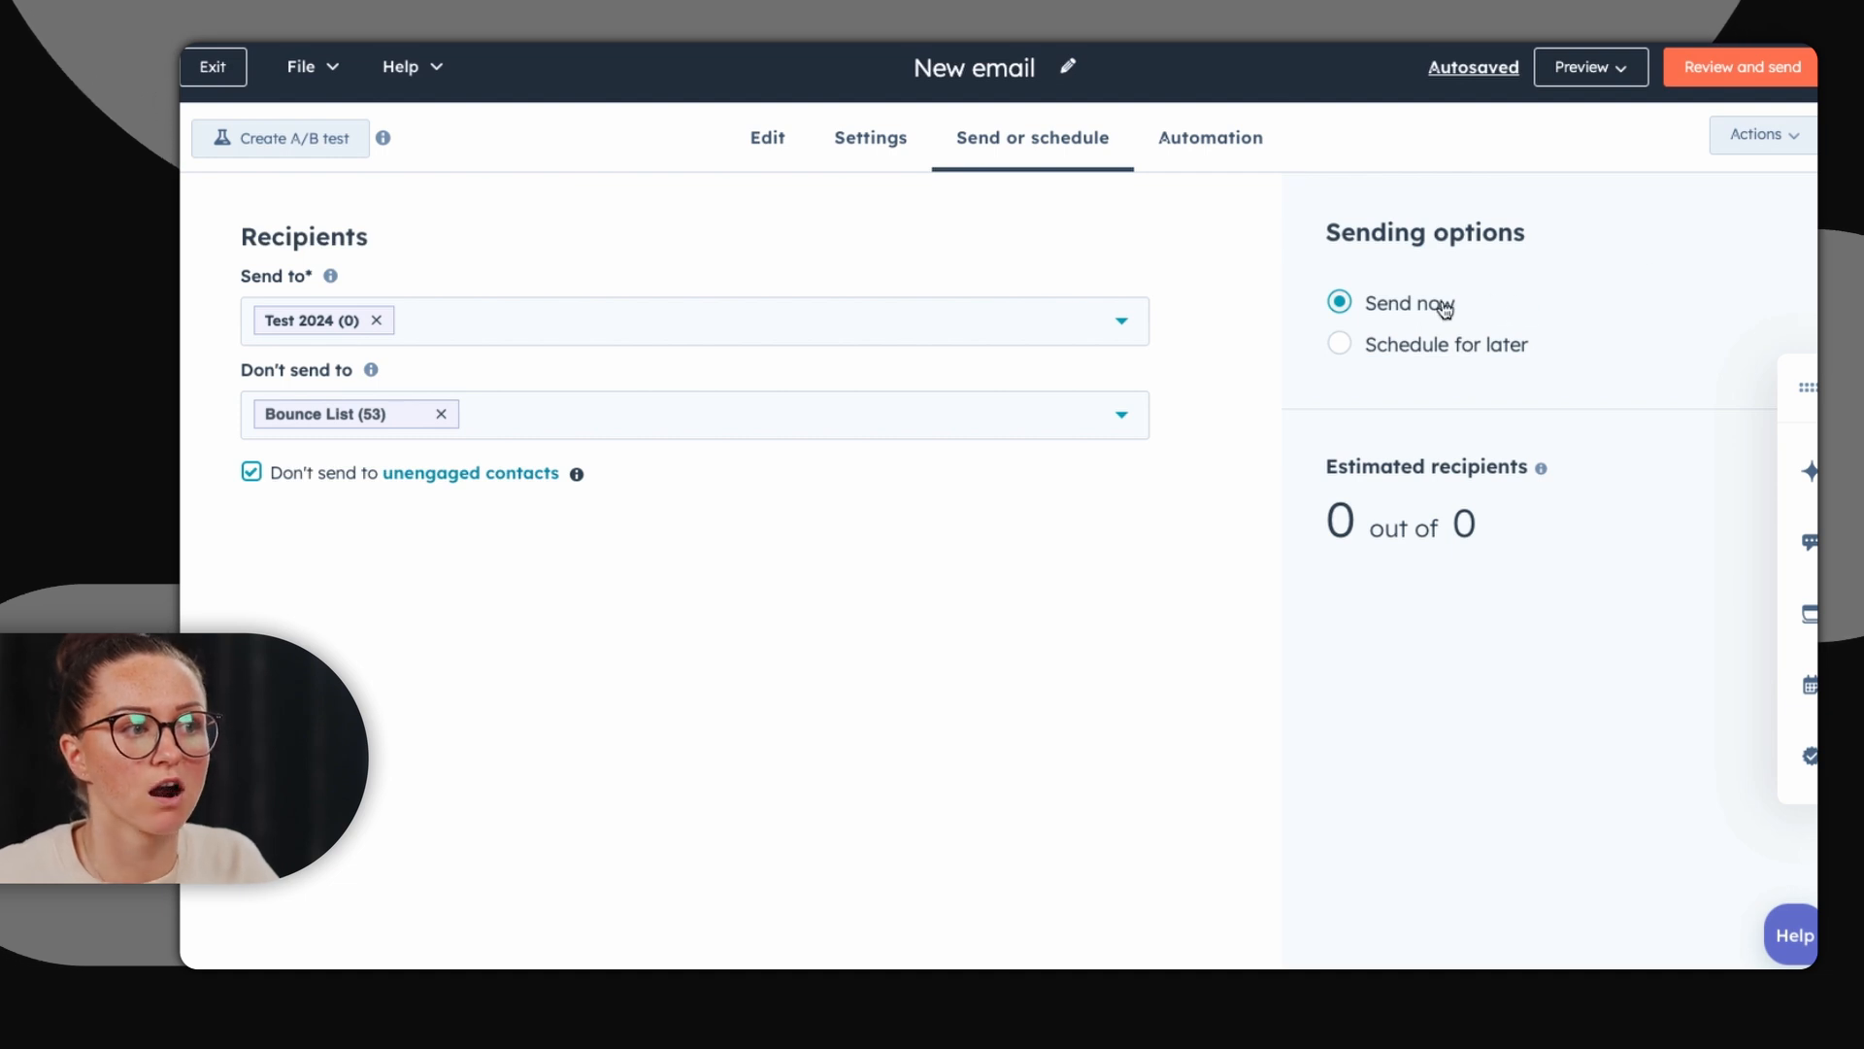
click(1340, 345)
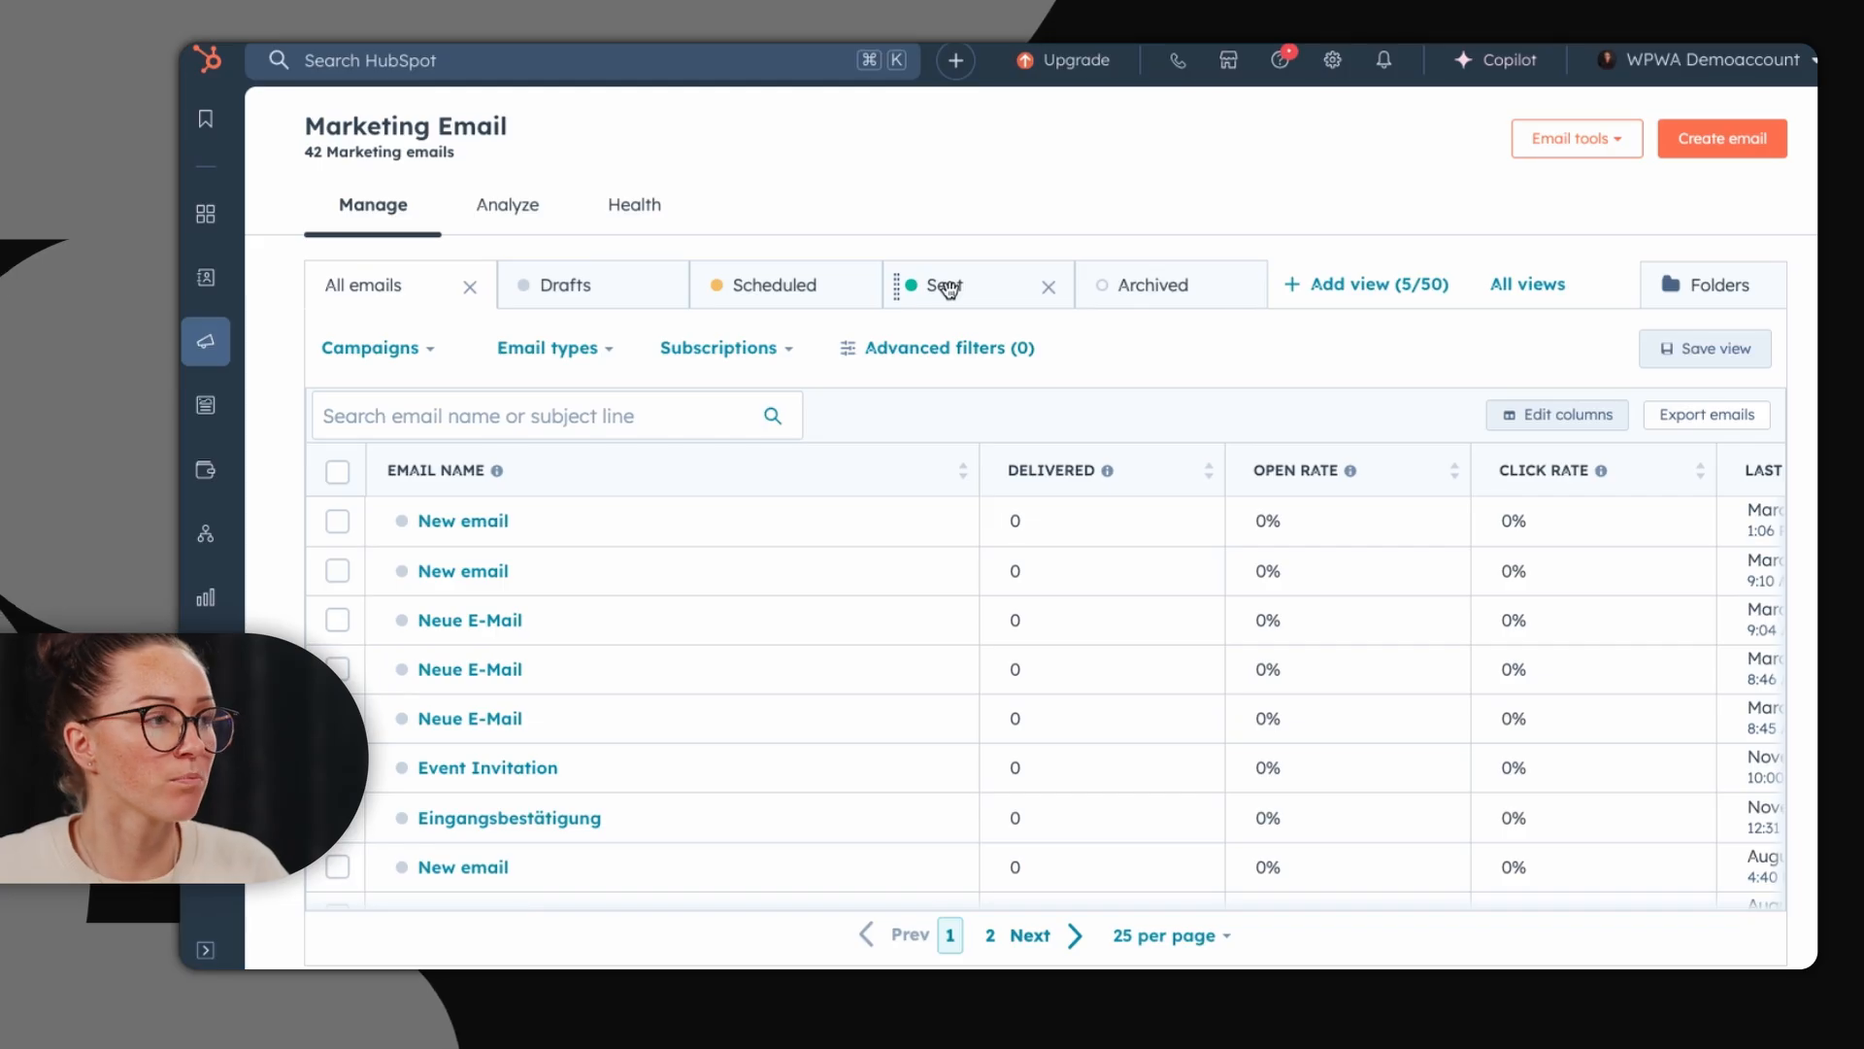
Step: Open the sent email "Customer Satisfaction Survey 2" and examine its open, click, click-through and reply rates
click(948, 288)
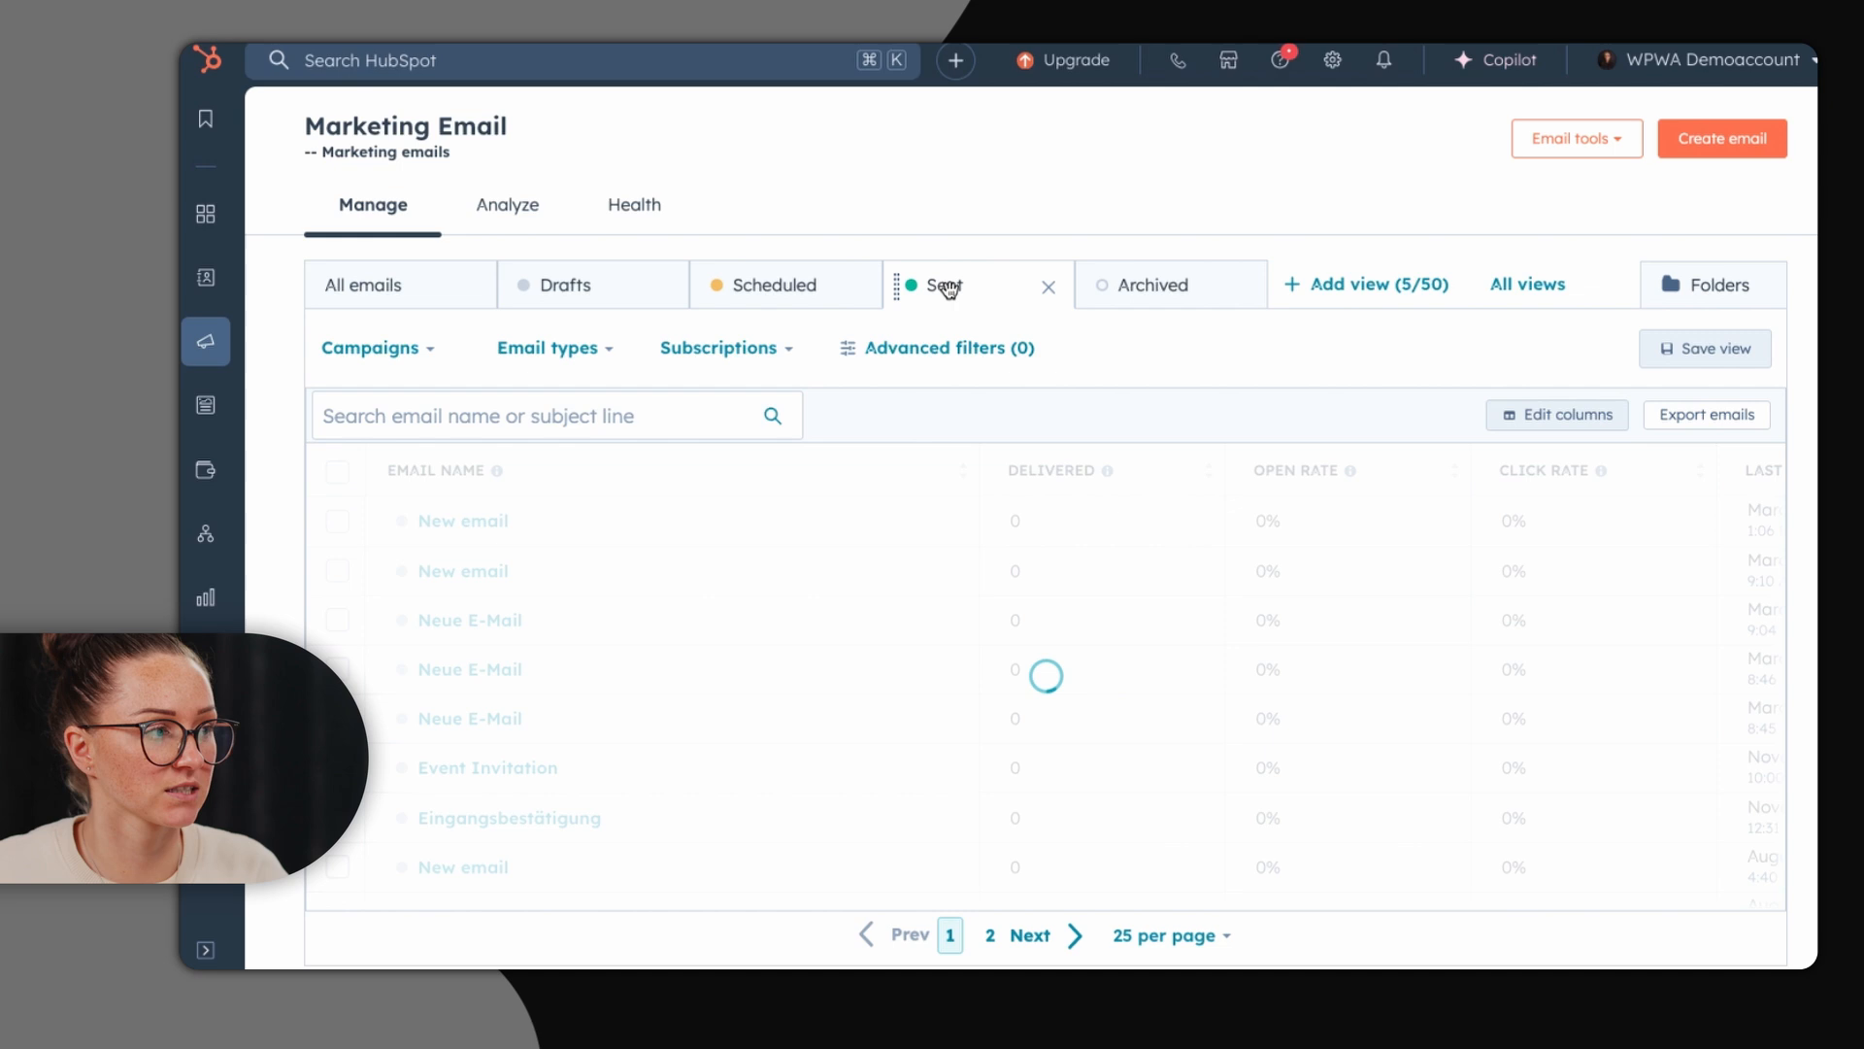
click(541, 522)
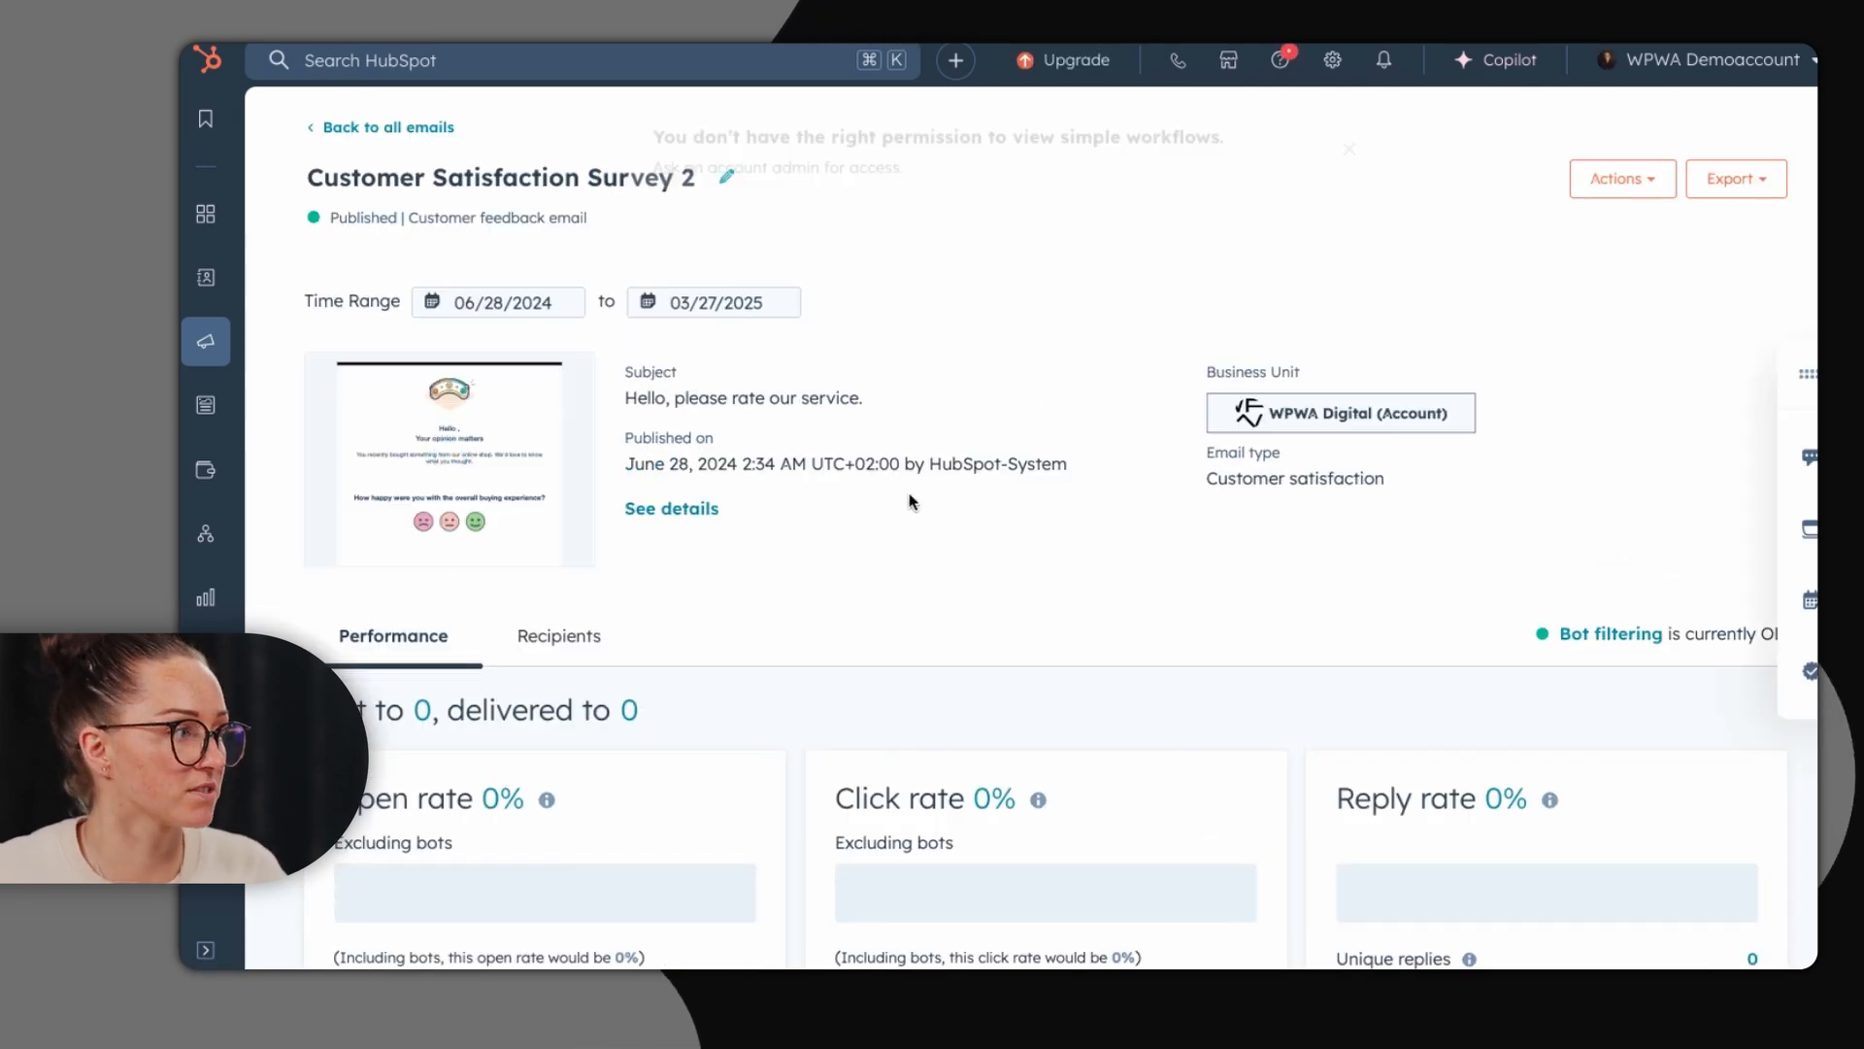
scroll(910, 499, down, 3)
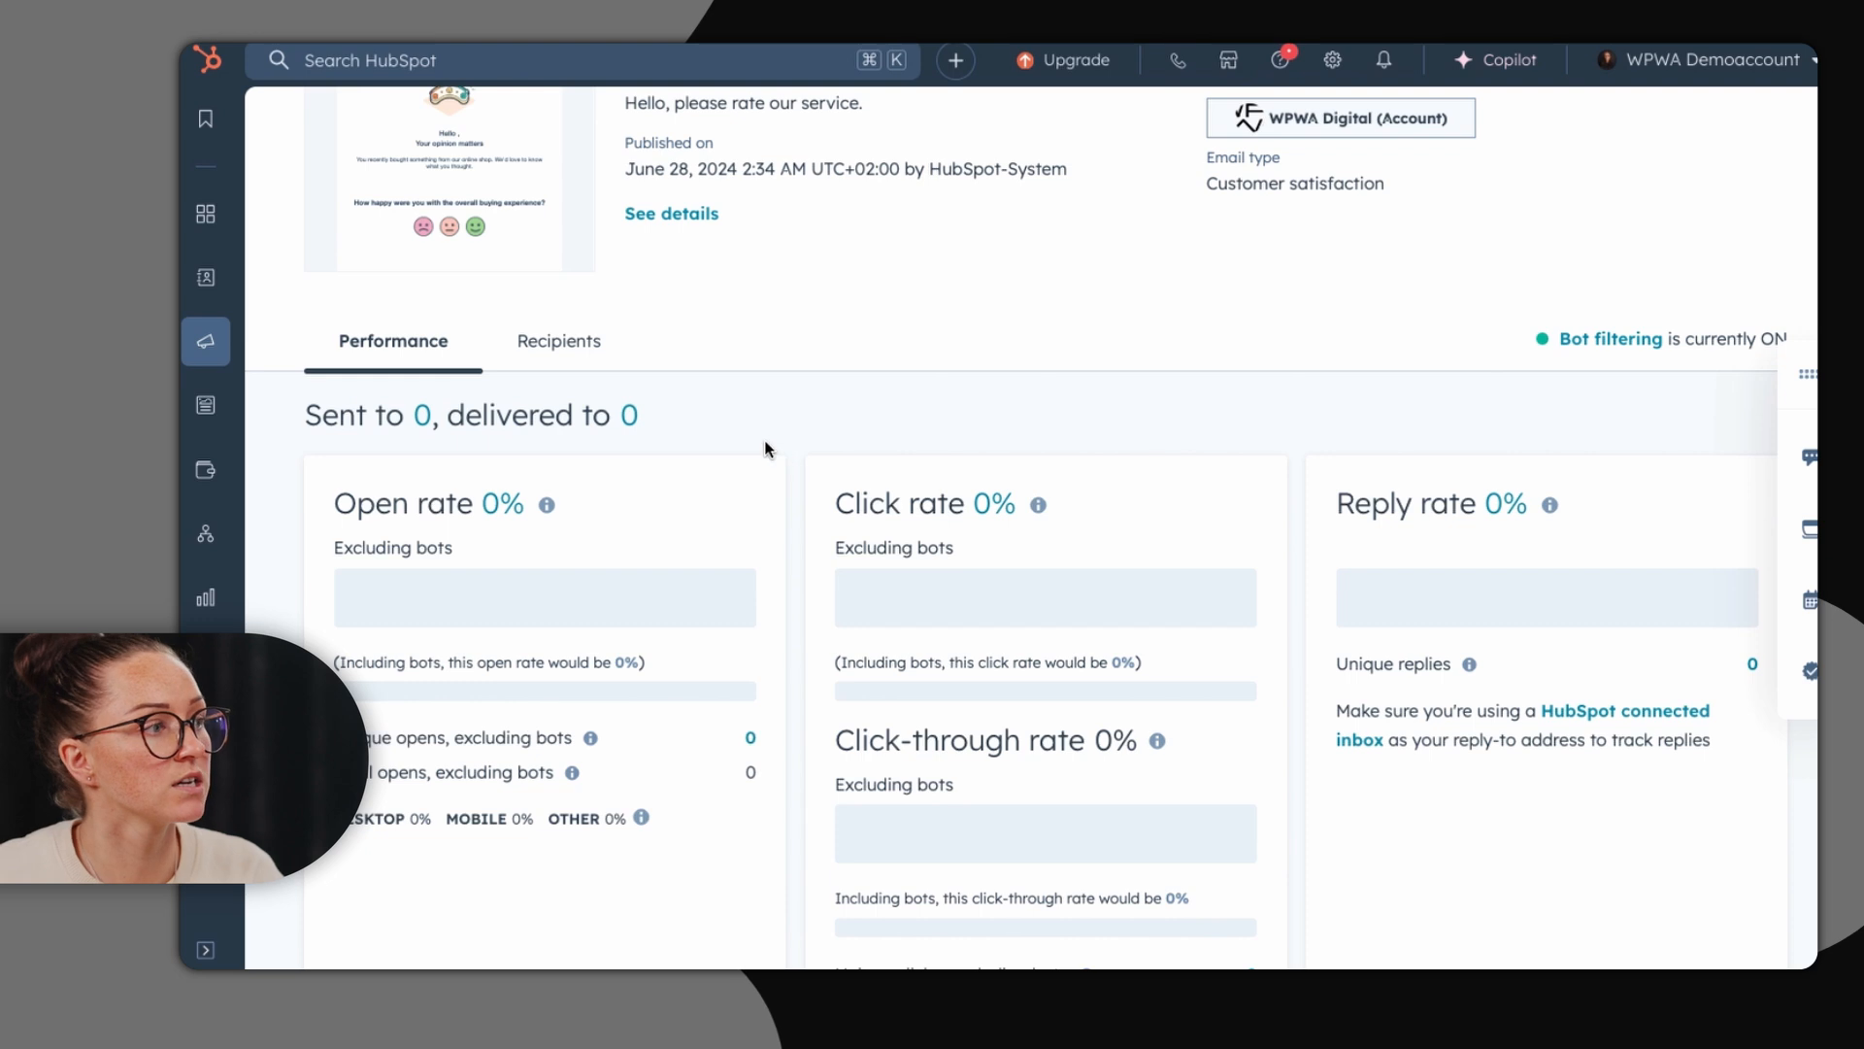
scroll(766, 445, down, 2)
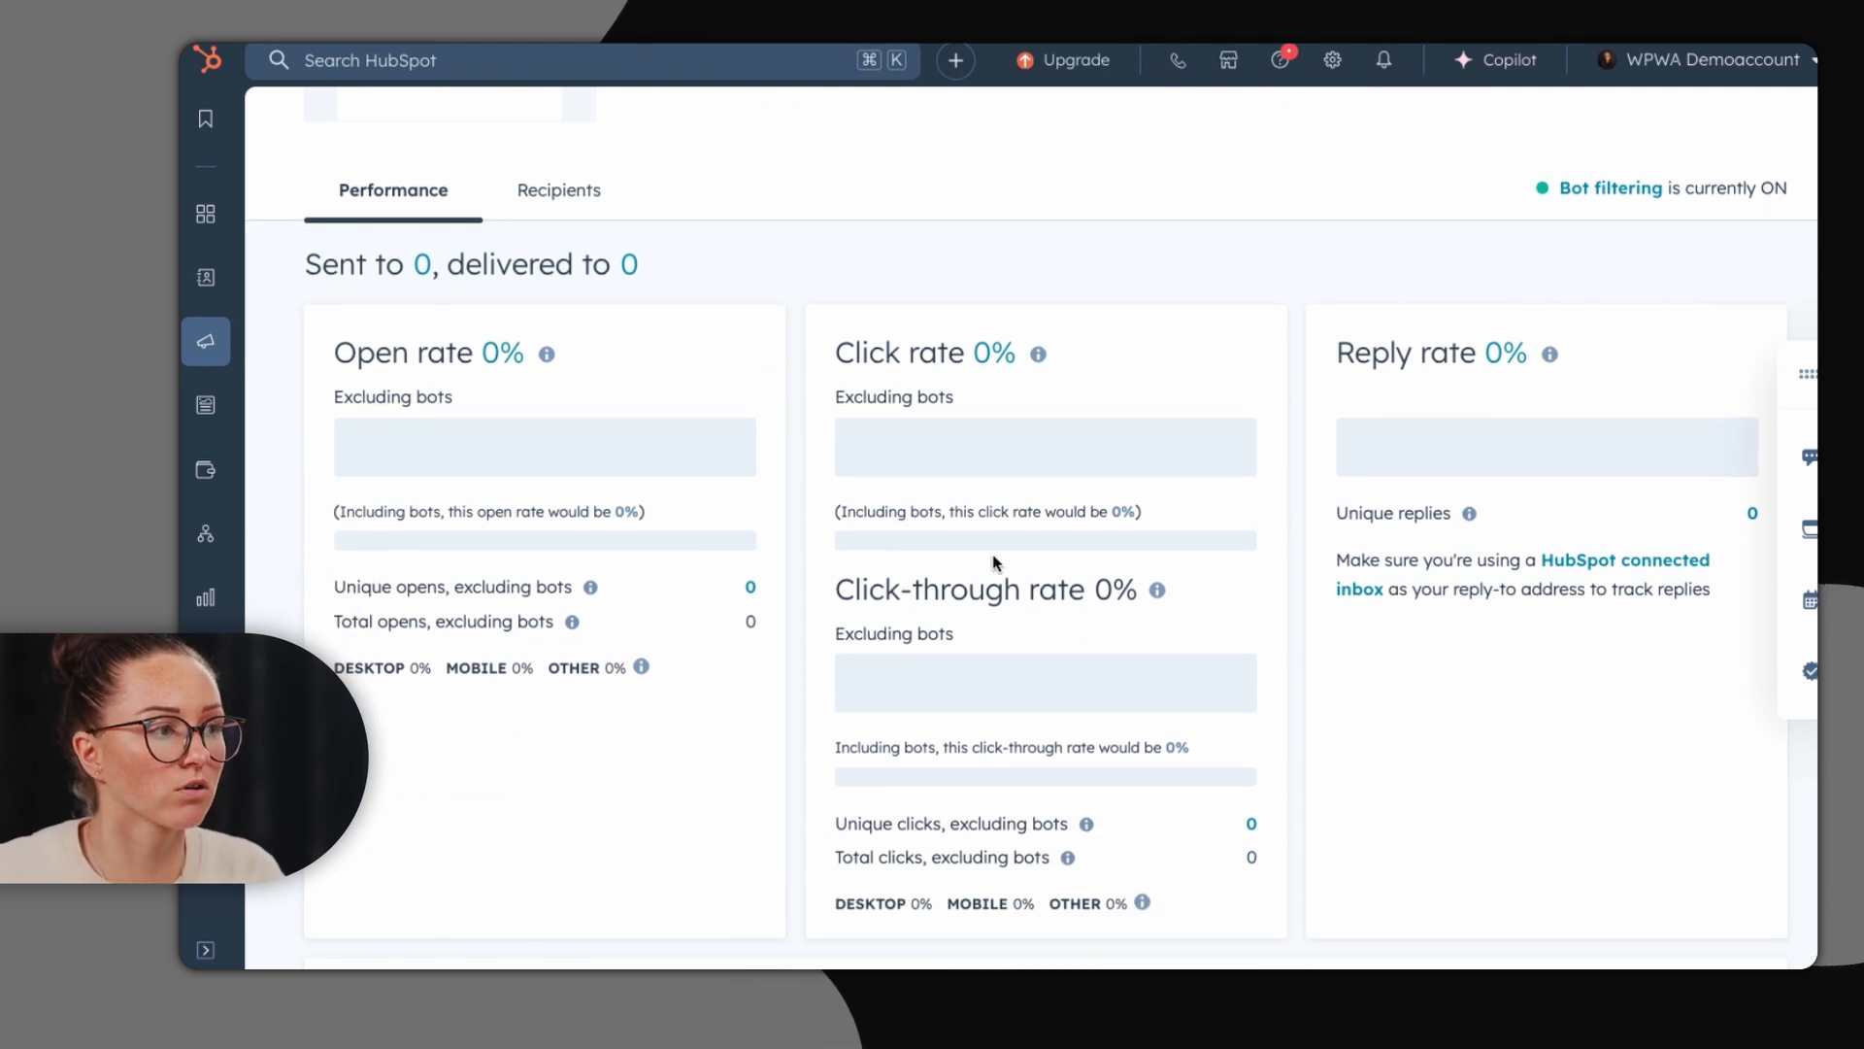
mouse_move(1552, 352)
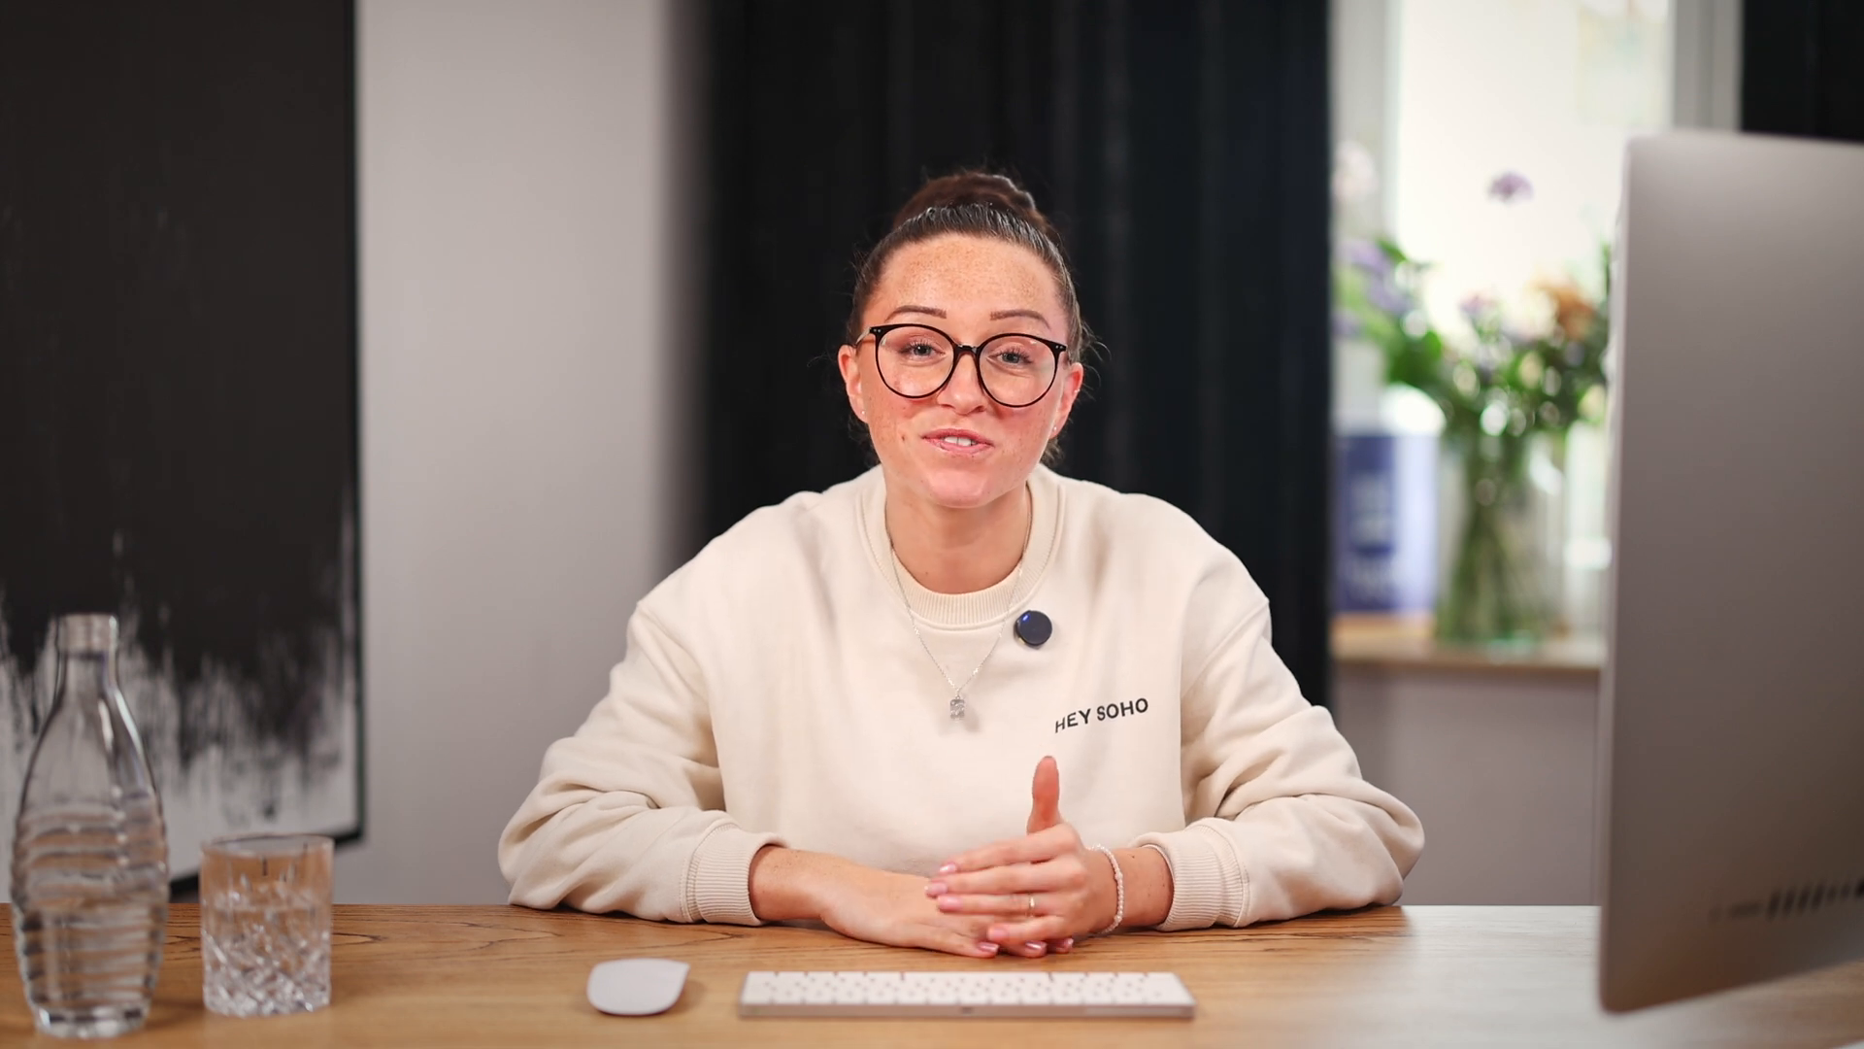